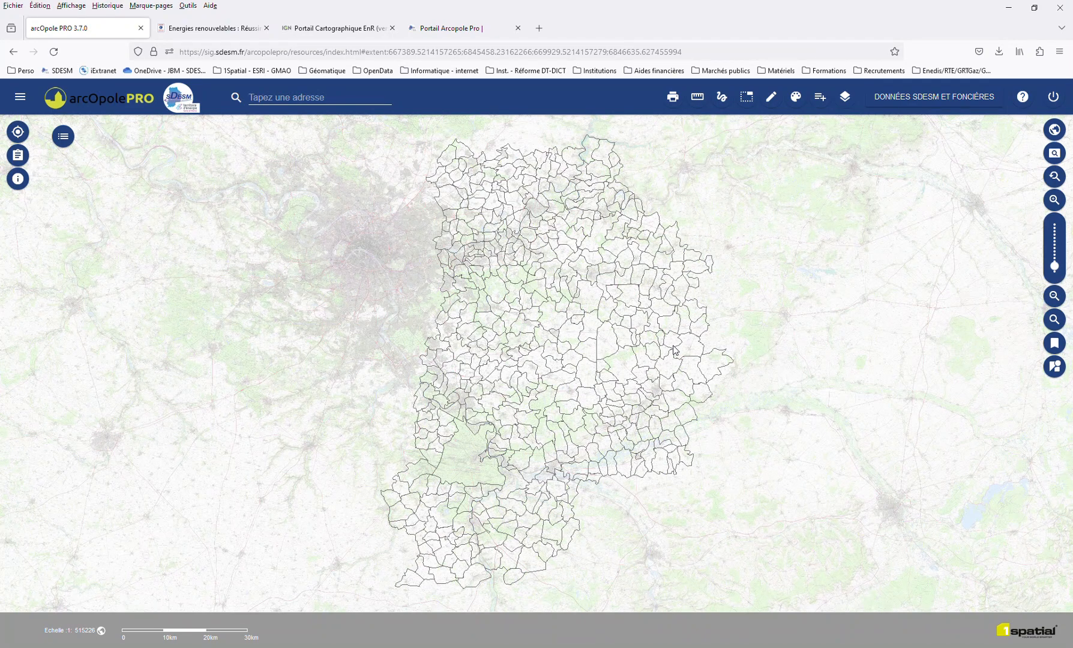
# - Look over the Portail Arcopole Pro page and the Portail Cartographique EnR, and return to the arcOpole PRO map
pyautogui.click(463, 30)
pyautogui.scroll(15, 718, 361)
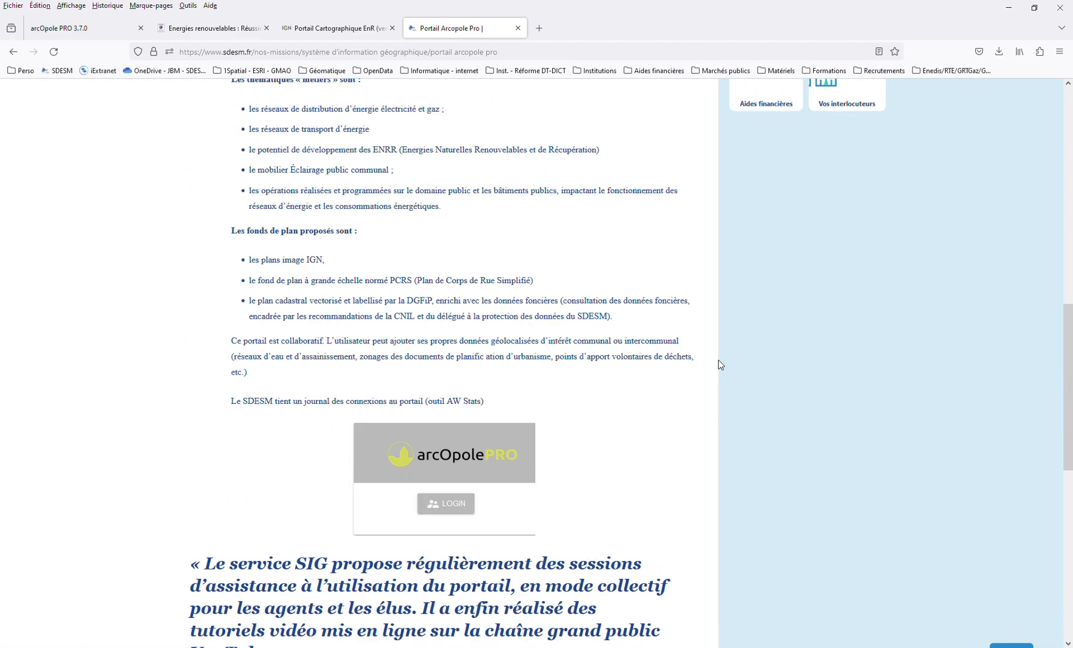
pyautogui.scroll(3, 719, 361)
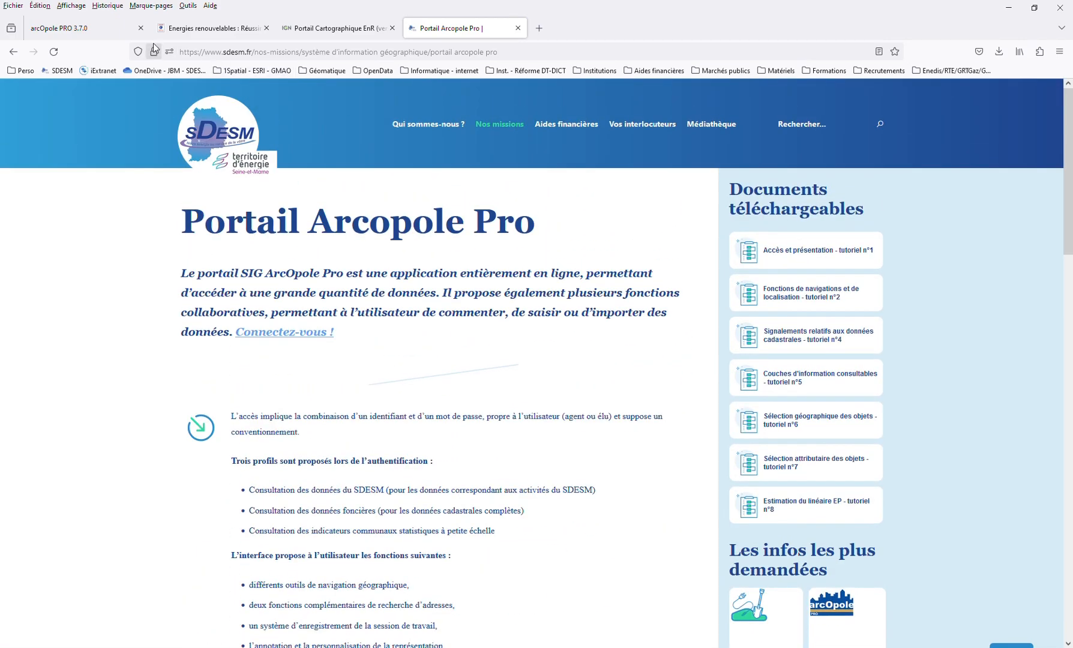
pyautogui.click(104, 33)
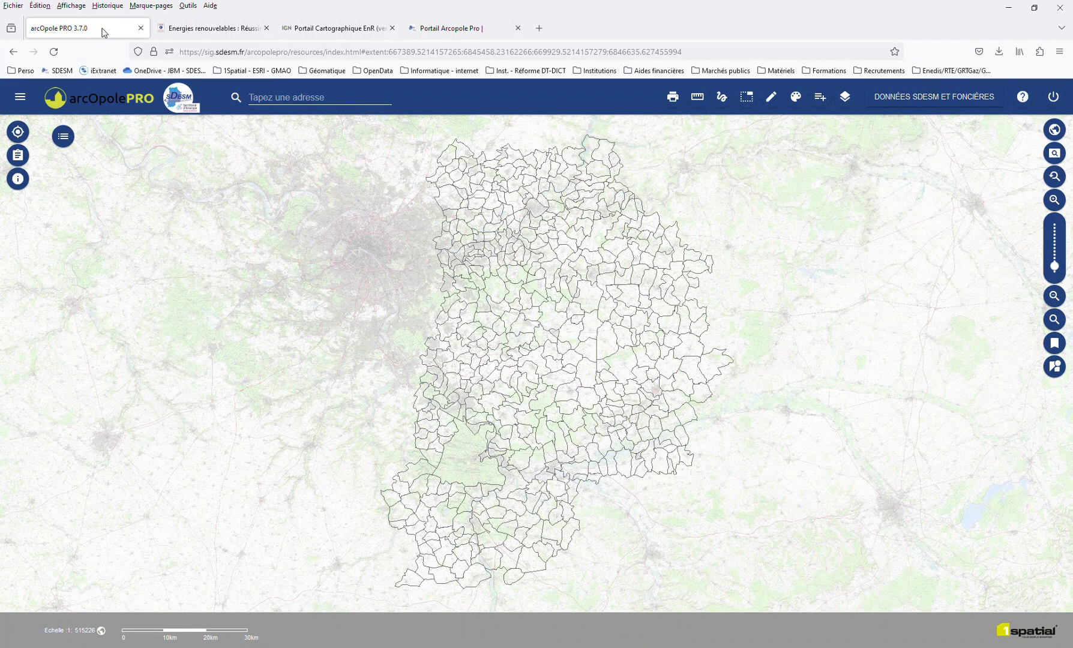
pyautogui.click(364, 30)
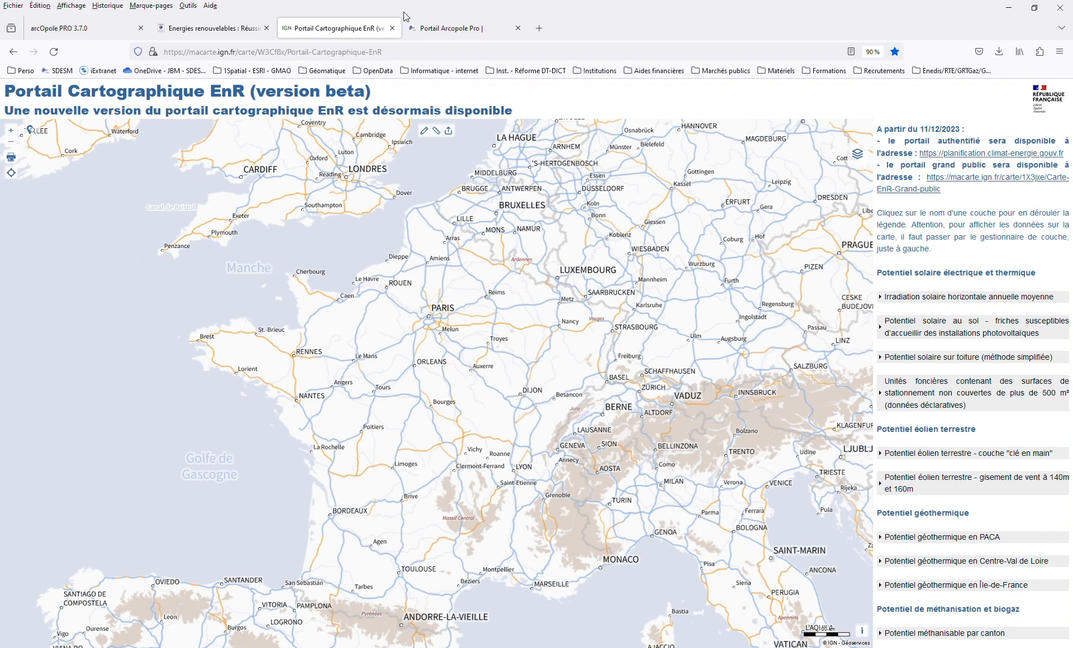
pyautogui.click(112, 33)
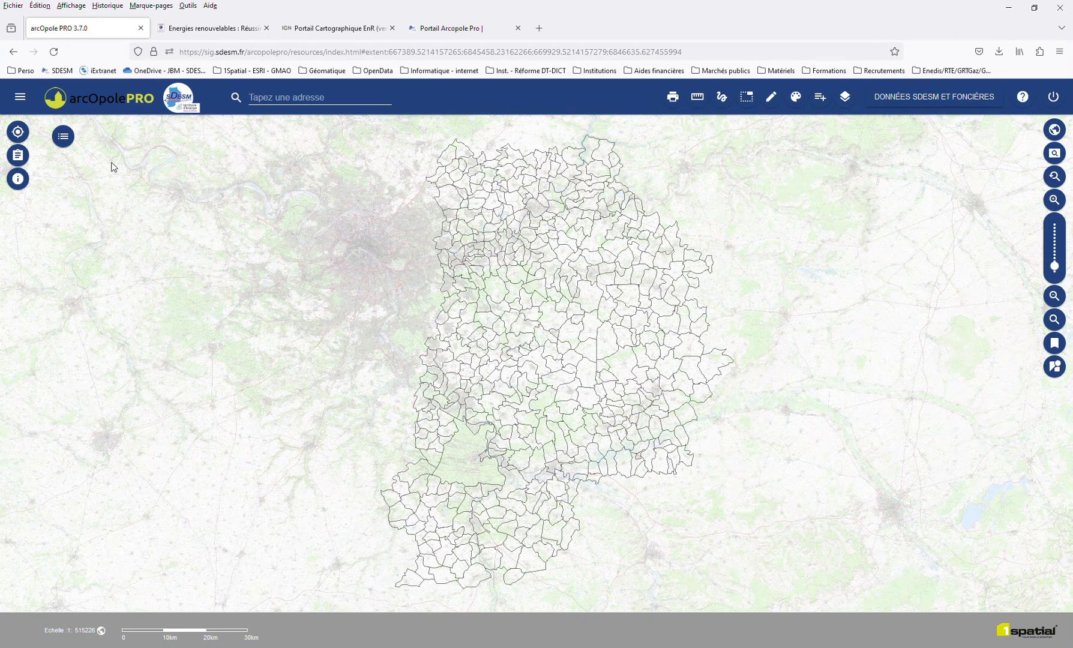
# - Turn on the EnR - Géothermie layer within Productions et potentiels d'EnR, expand its legend and open the aquifer zones' transparency setting
pyautogui.click(64, 137)
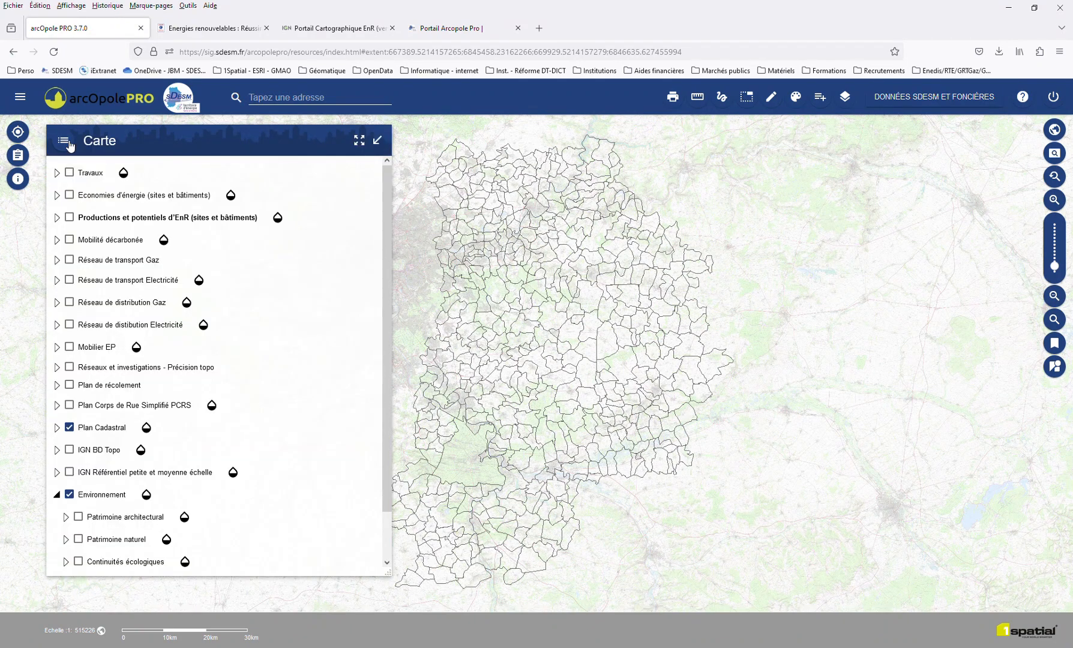
pyautogui.click(71, 218)
pyautogui.click(57, 218)
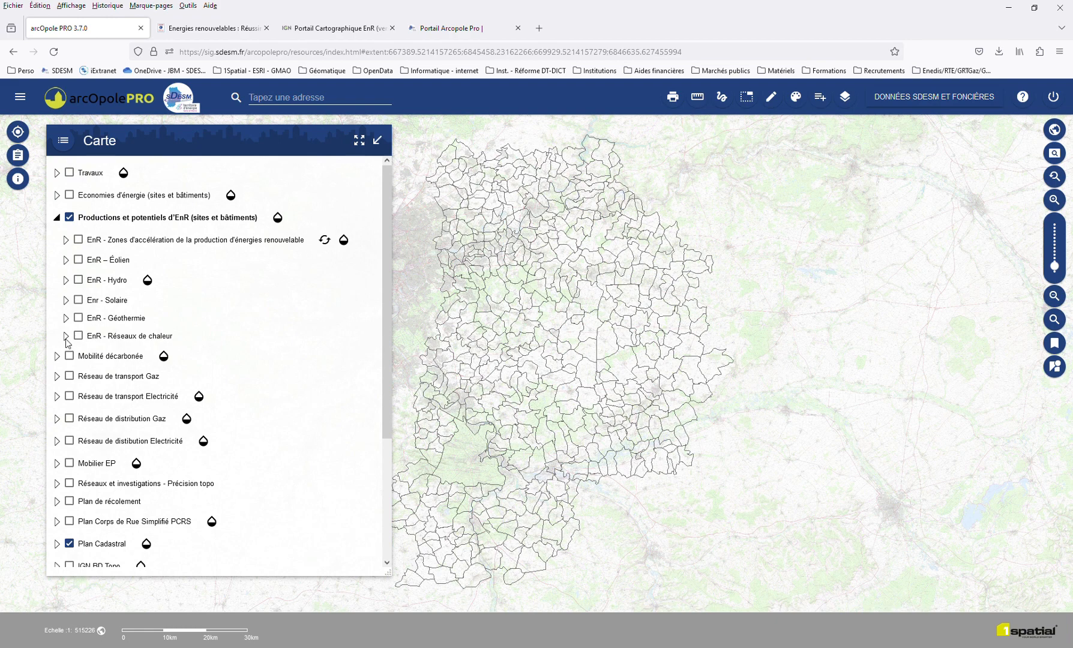
pyautogui.click(79, 317)
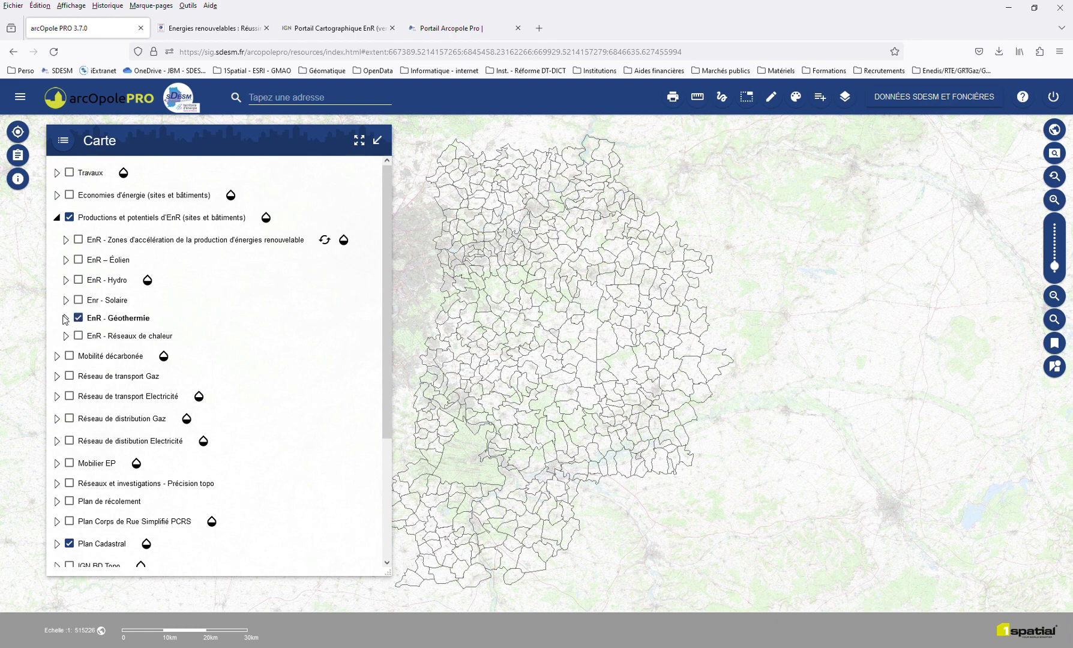
pyautogui.click(65, 318)
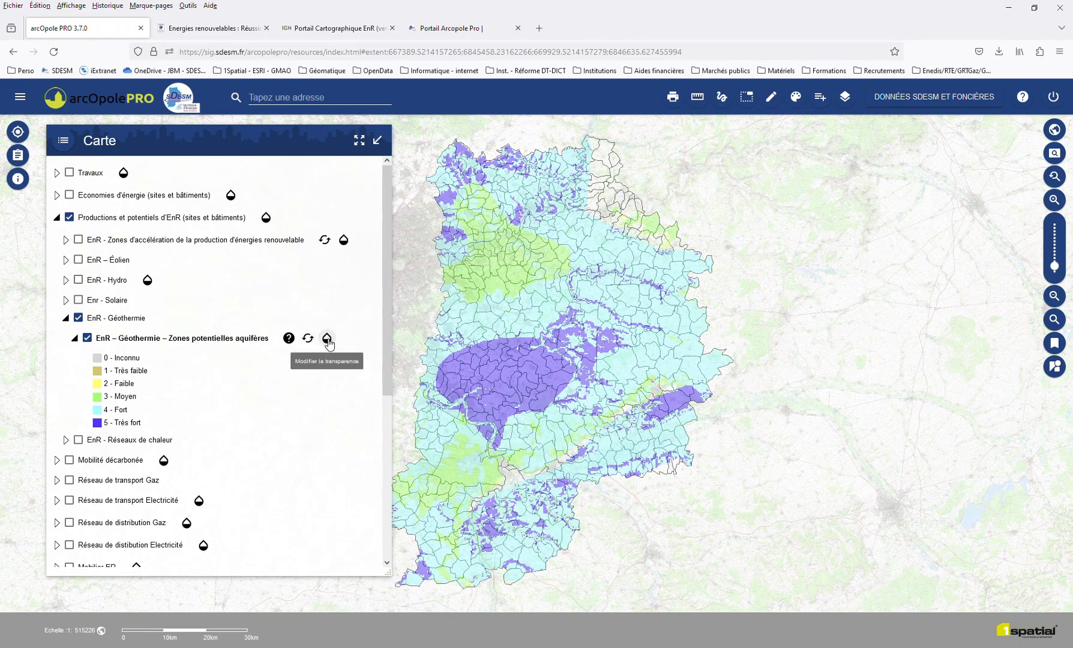
pyautogui.click(327, 339)
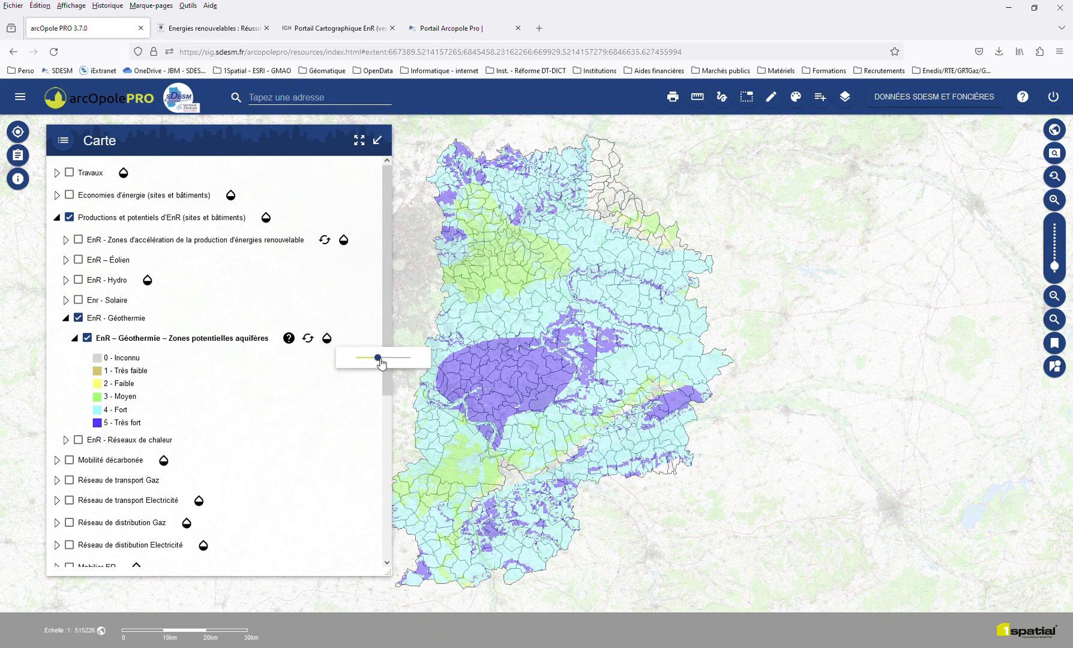
pyautogui.moveTo(380, 361)
# - Examine the geothermal potential down to parcel level around Sourdun, in the very strong zone southeast of Provins
pyautogui.click(1054, 322)
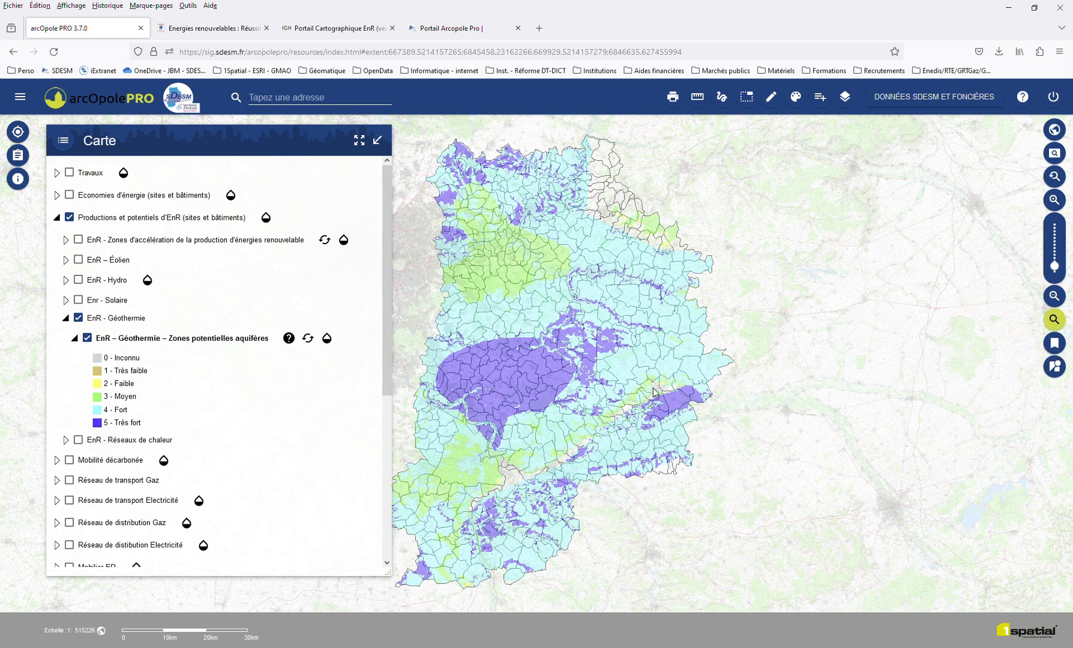
pyautogui.moveTo(638, 387); pyautogui.dragTo(696, 432)
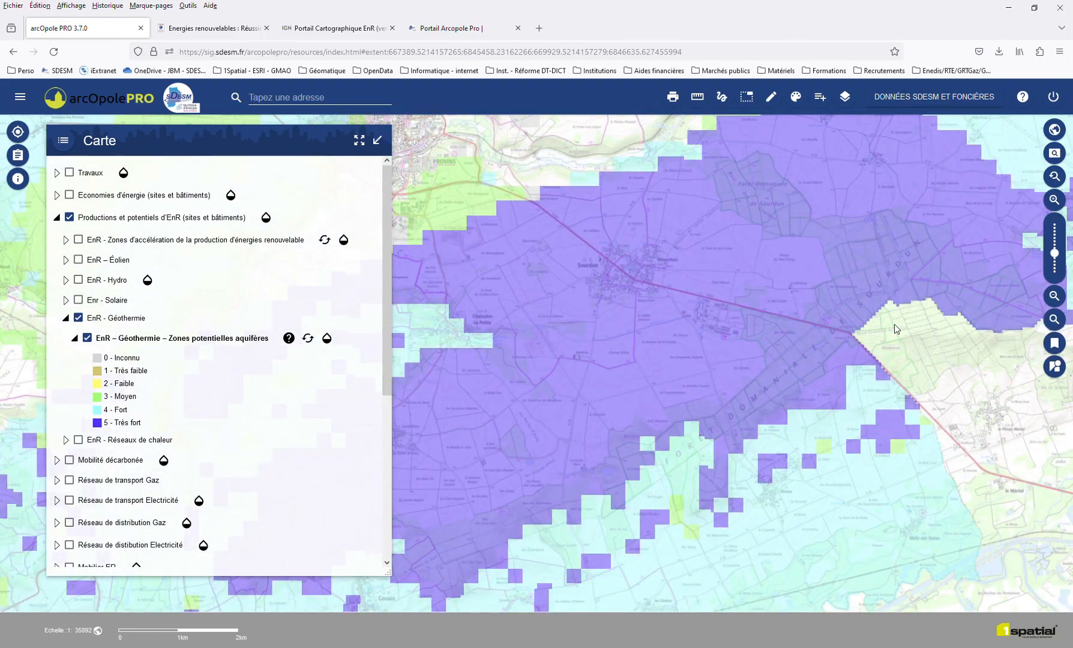
pyautogui.click(1055, 319)
pyautogui.moveTo(659, 297); pyautogui.dragTo(670, 305)
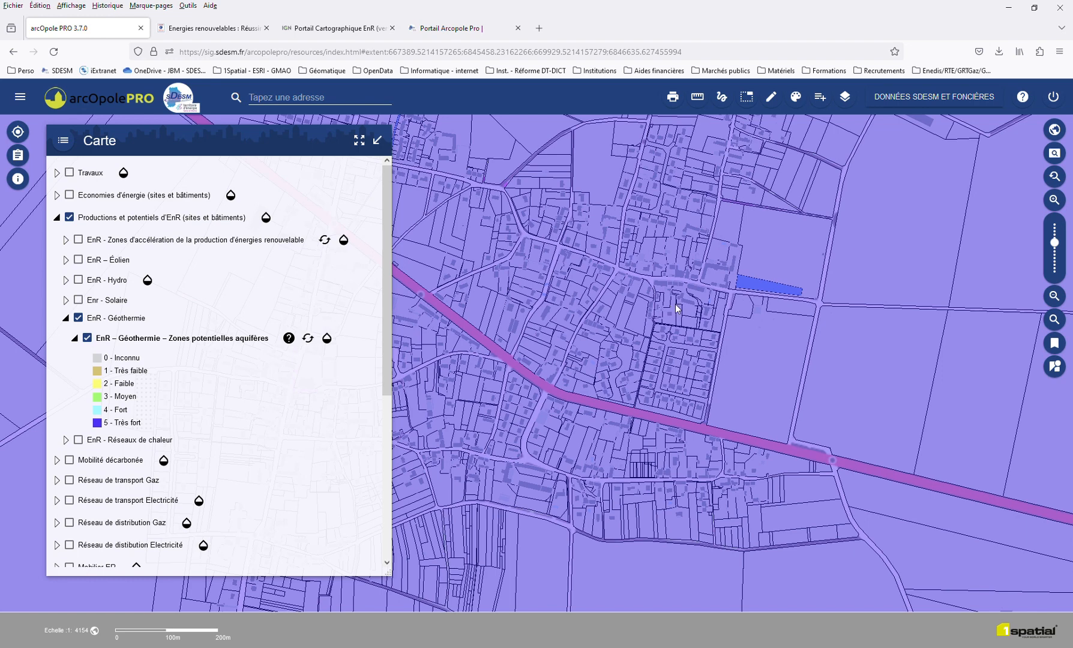
pyautogui.moveTo(677, 308)
# - Replace the EnR - Géothermie layer with EnR - Réseaux de chaleur and go to the saved "2- RdC" map bookmark
pyautogui.click(83, 324)
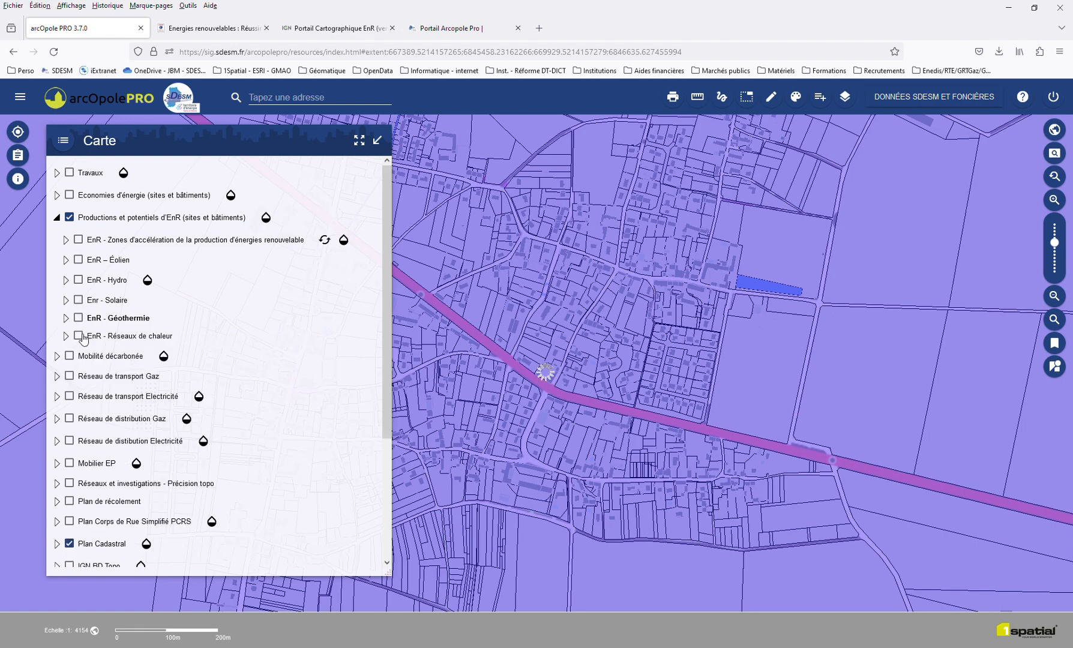
pyautogui.click(77, 337)
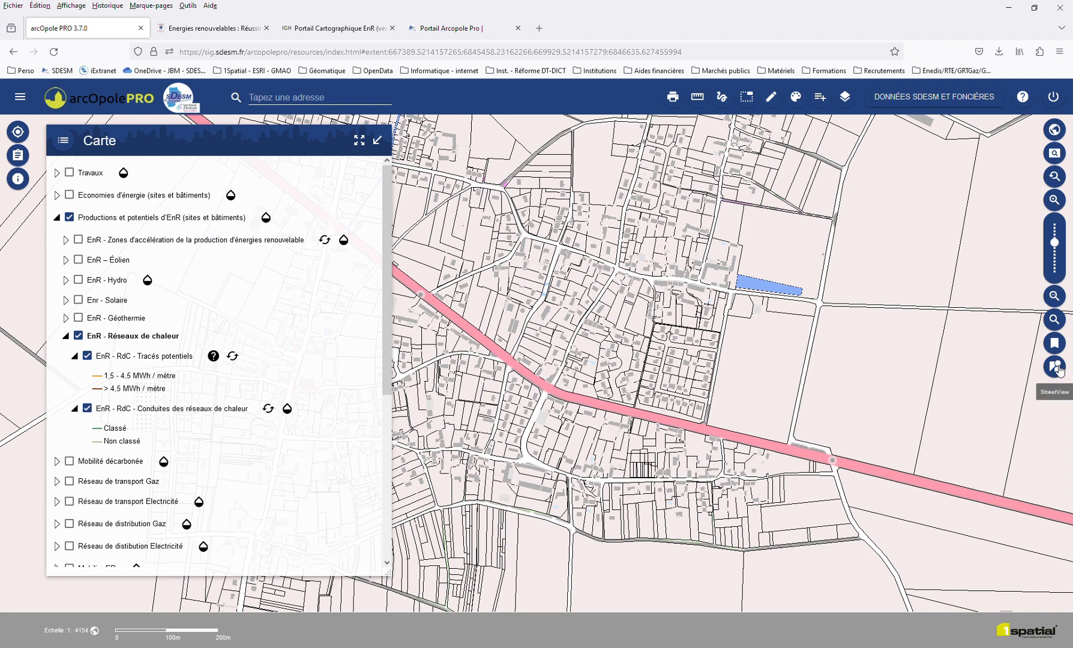
pyautogui.click(1055, 342)
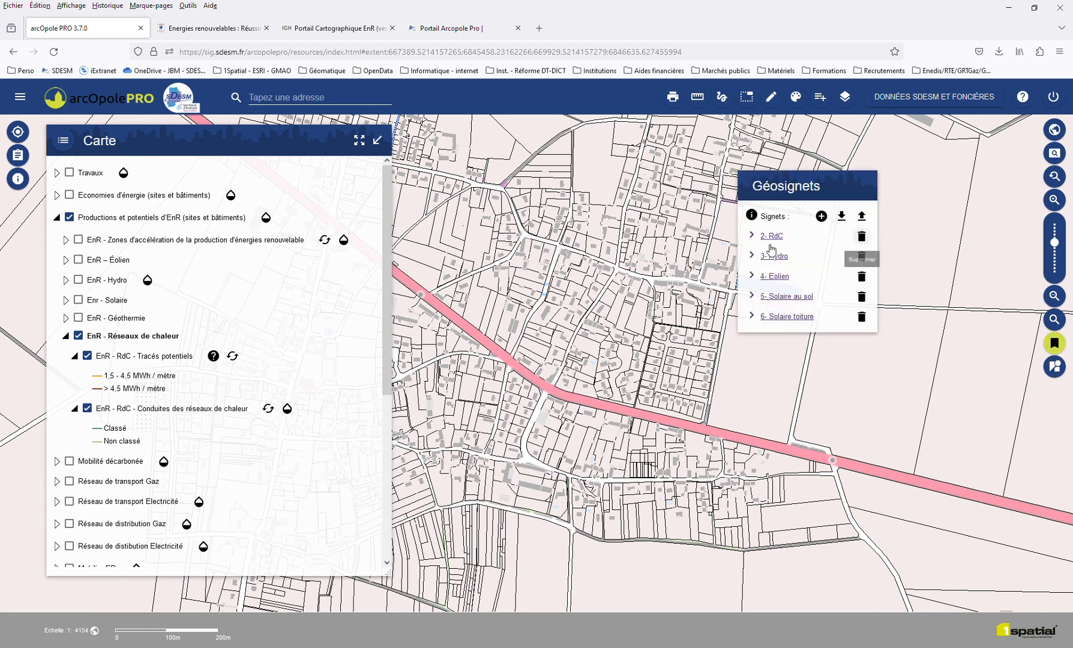
pyautogui.moveTo(791, 191); pyautogui.dragTo(979, 398)
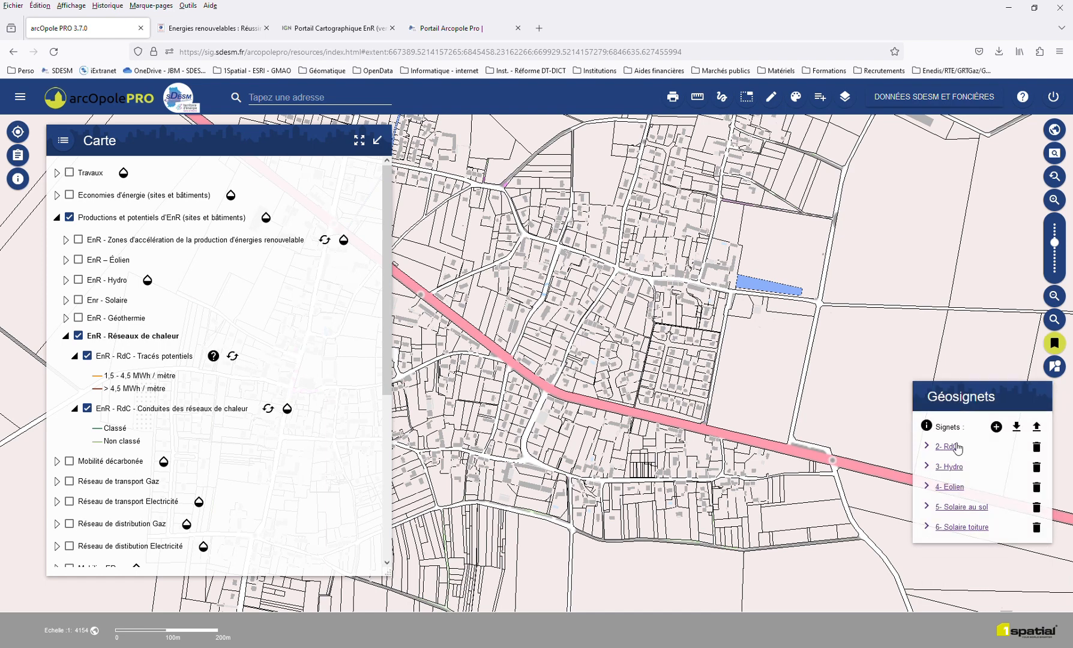
pyautogui.click(954, 447)
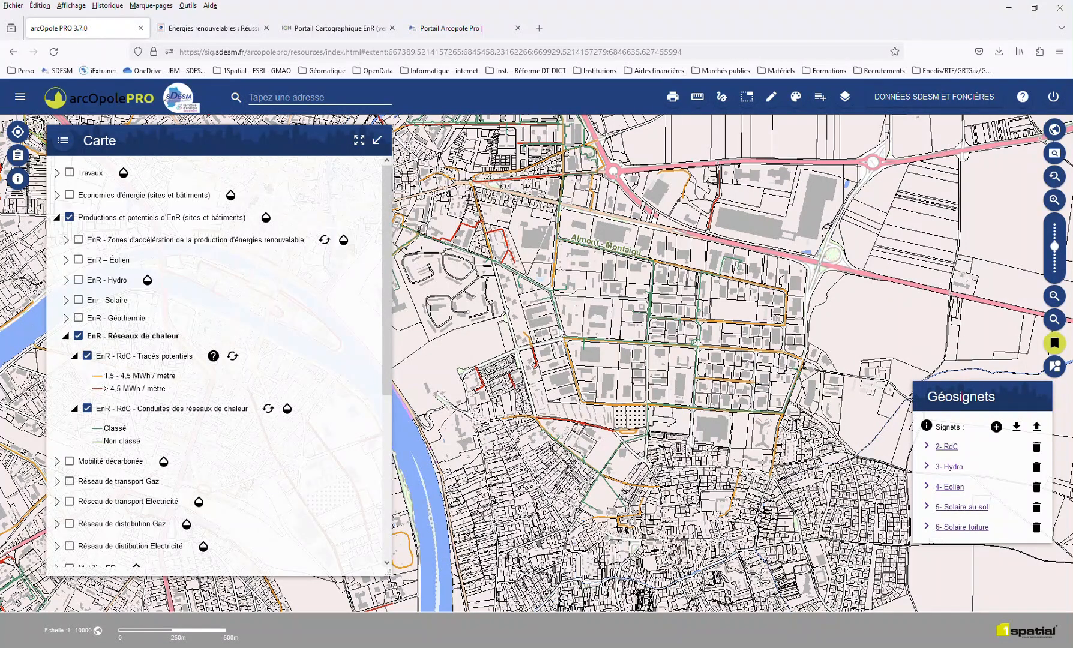
# - Query a heat network pipe on the map and read the full detail sheet of Réseau de Vaux le Penil
pyautogui.click(411, 308)
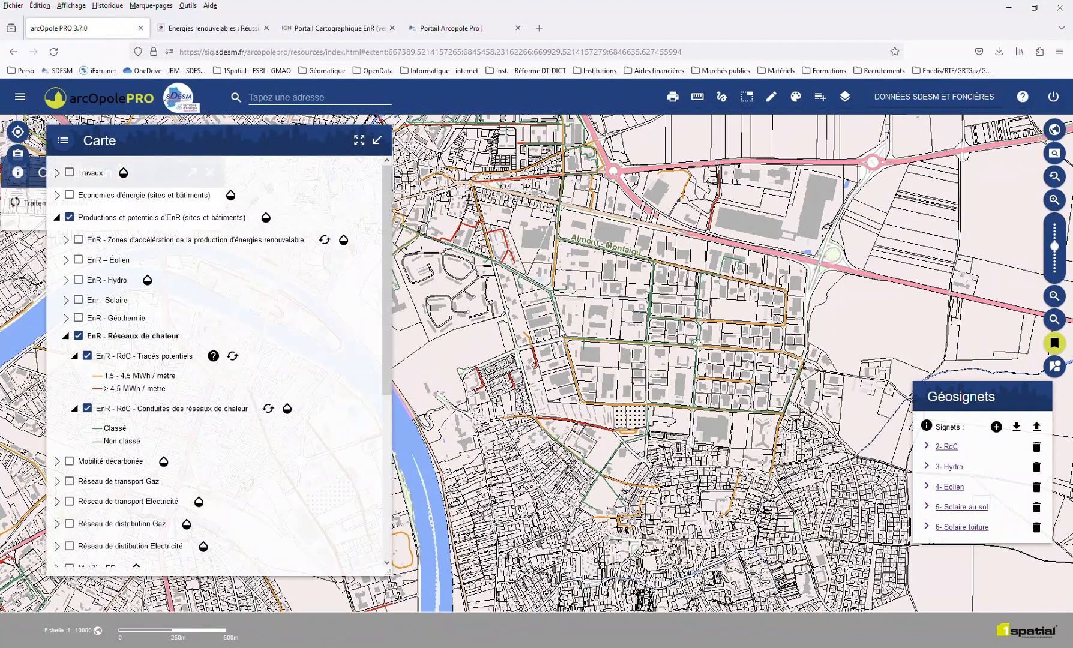
pyautogui.click(67, 144)
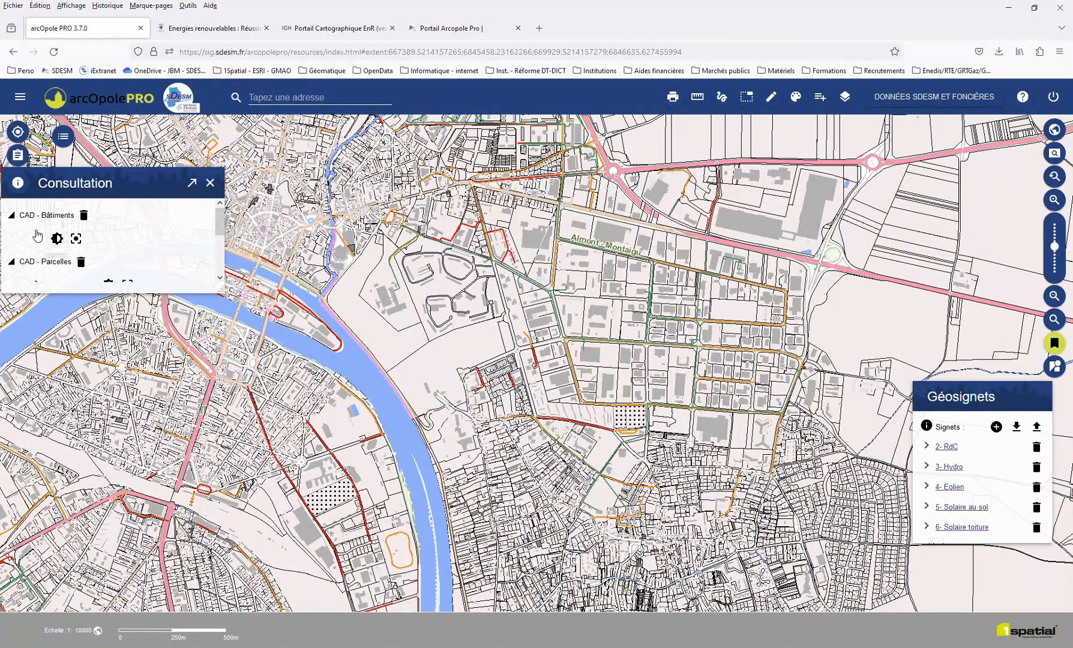
pyautogui.click(12, 217)
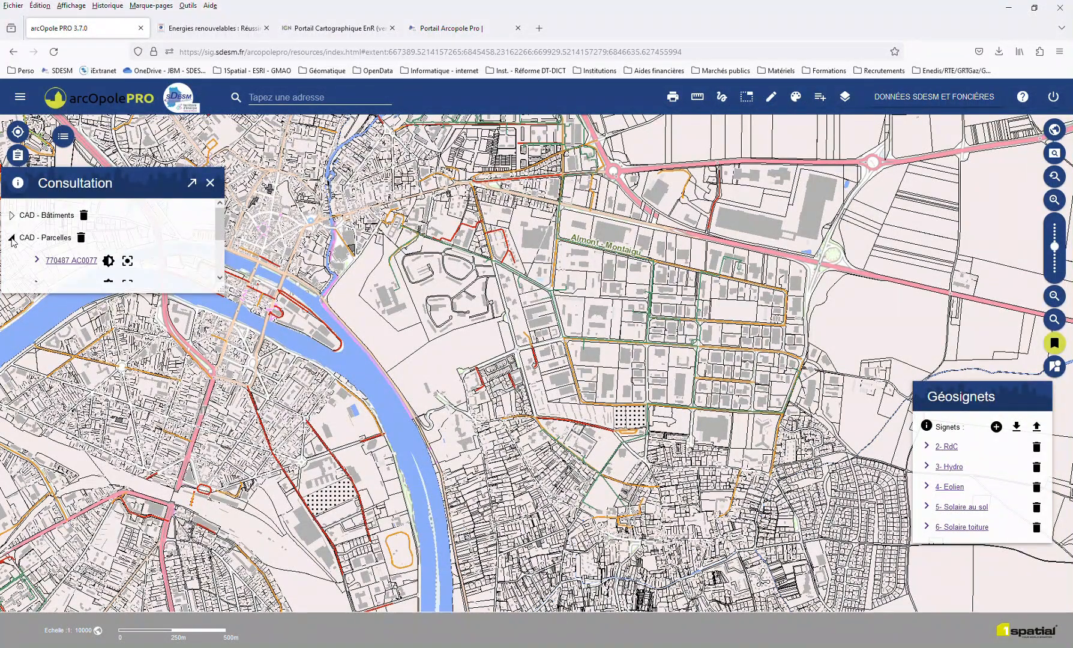
pyautogui.click(12, 239)
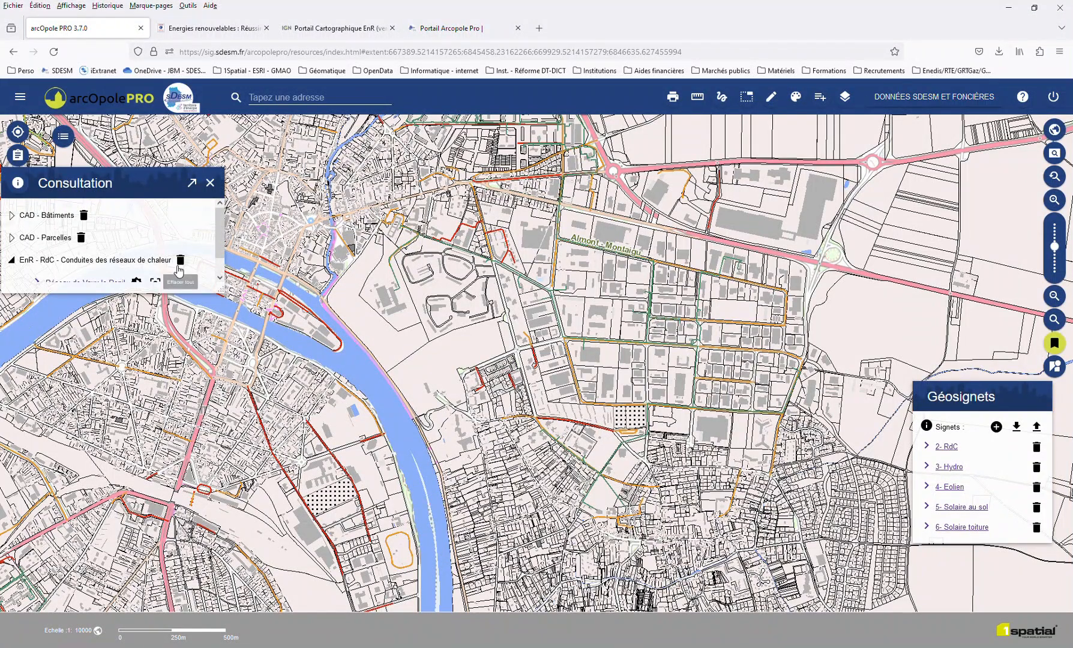
pyautogui.click(220, 279)
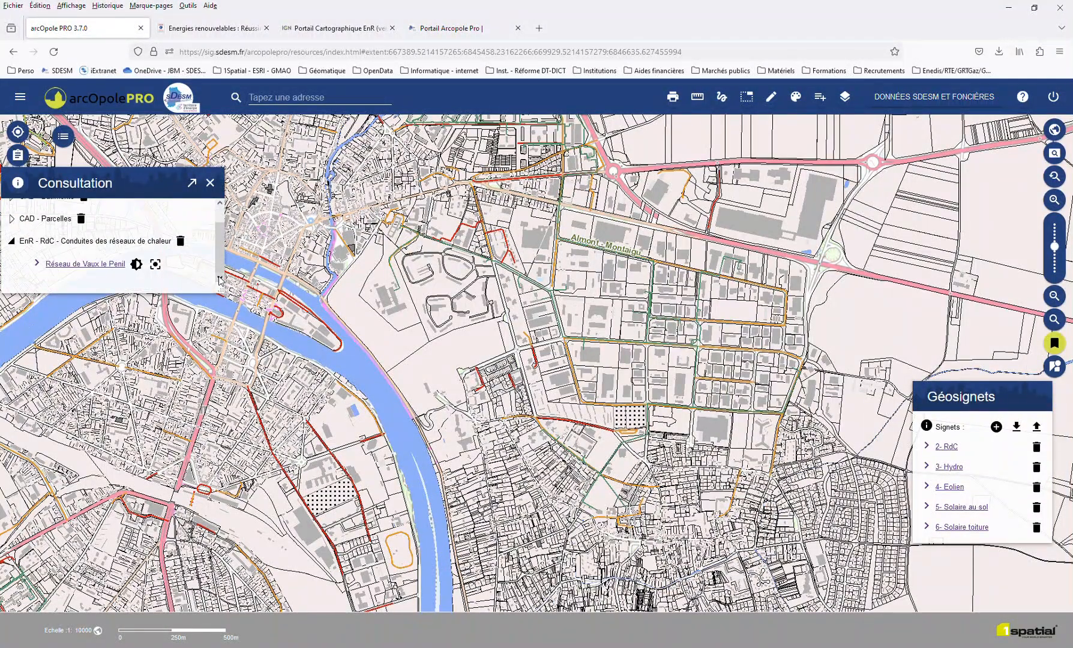
pyautogui.click(111, 268)
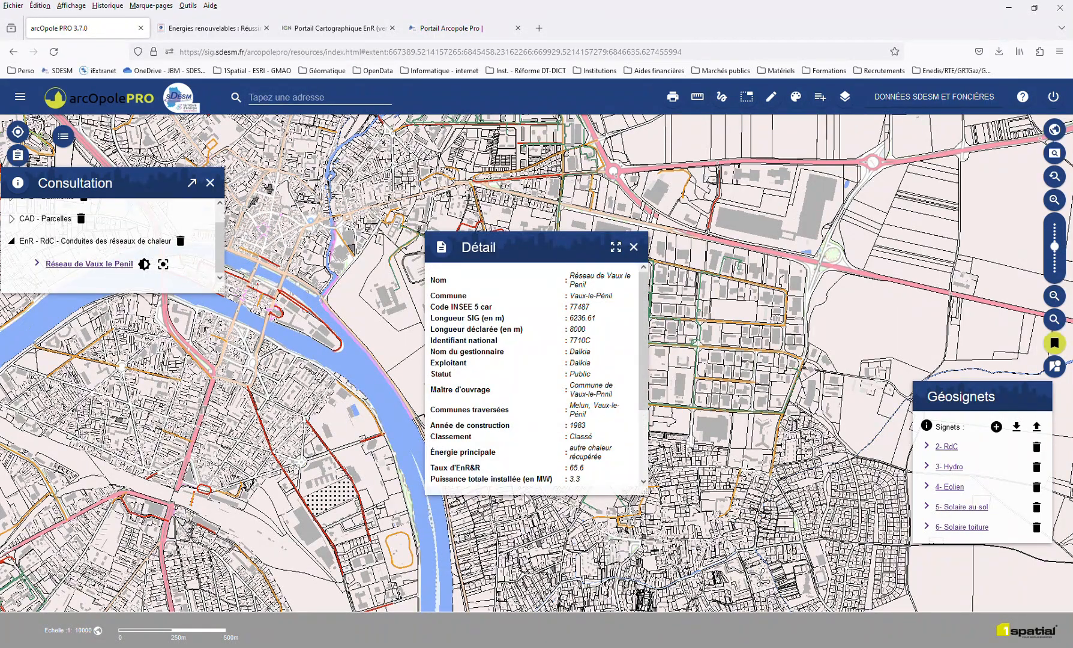
pyautogui.moveTo(647, 494); pyautogui.dragTo(764, 532)
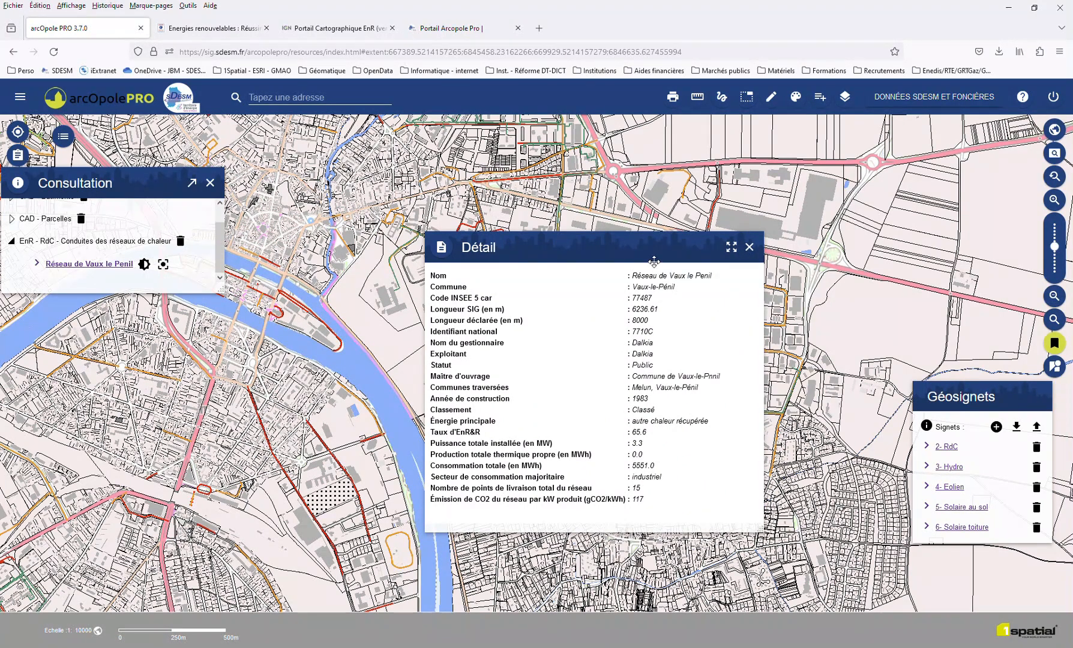
pyautogui.click(750, 248)
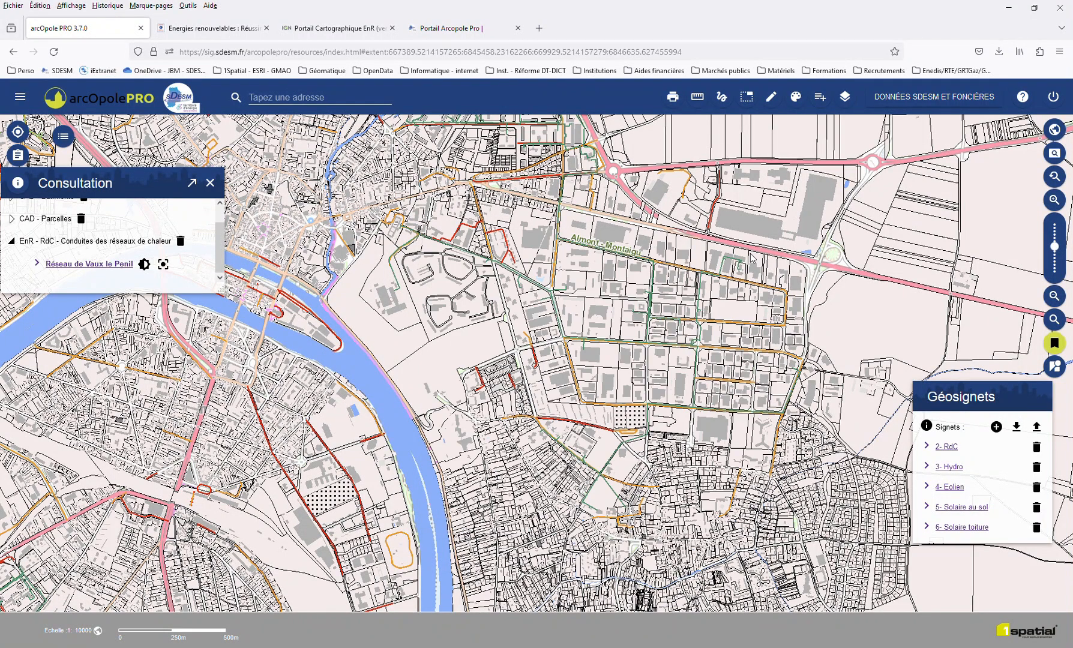
pyautogui.click(211, 182)
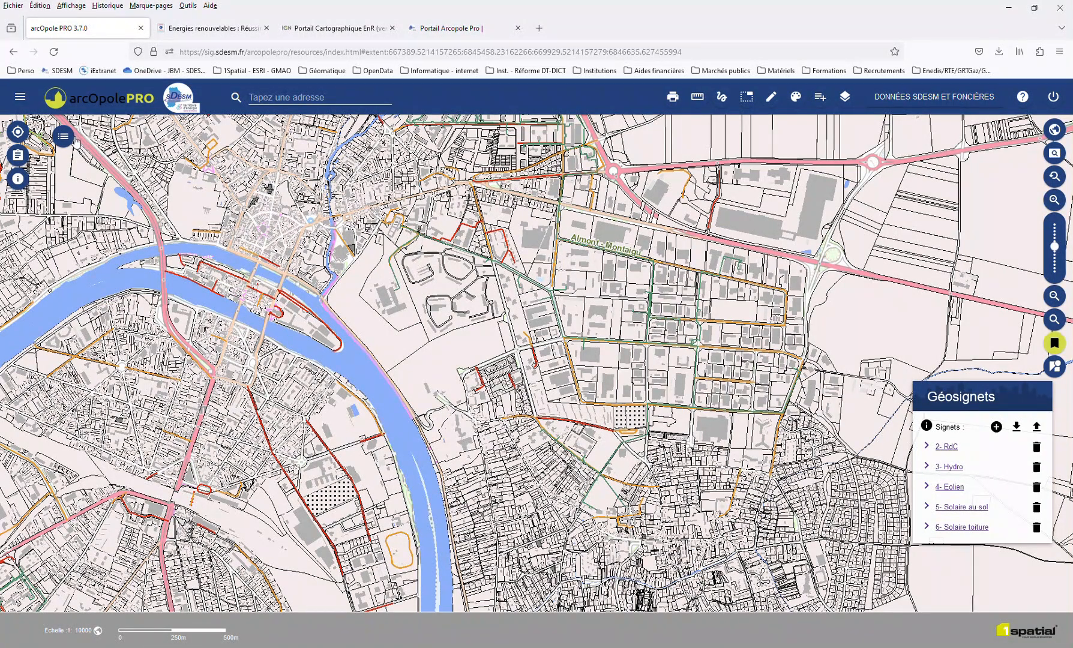
# - Replace the EnR - Réseaux de chaleur layer with EnR - Hydro and go to the saved "3- Hydro" map bookmark
pyautogui.click(65, 137)
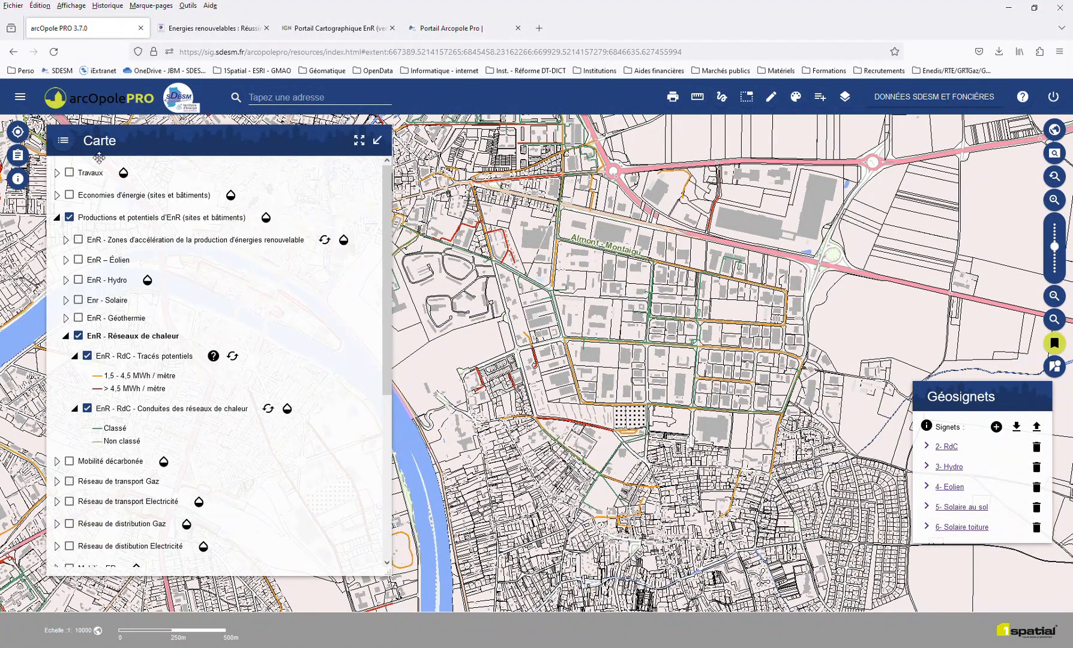
pyautogui.click(78, 337)
pyautogui.click(65, 337)
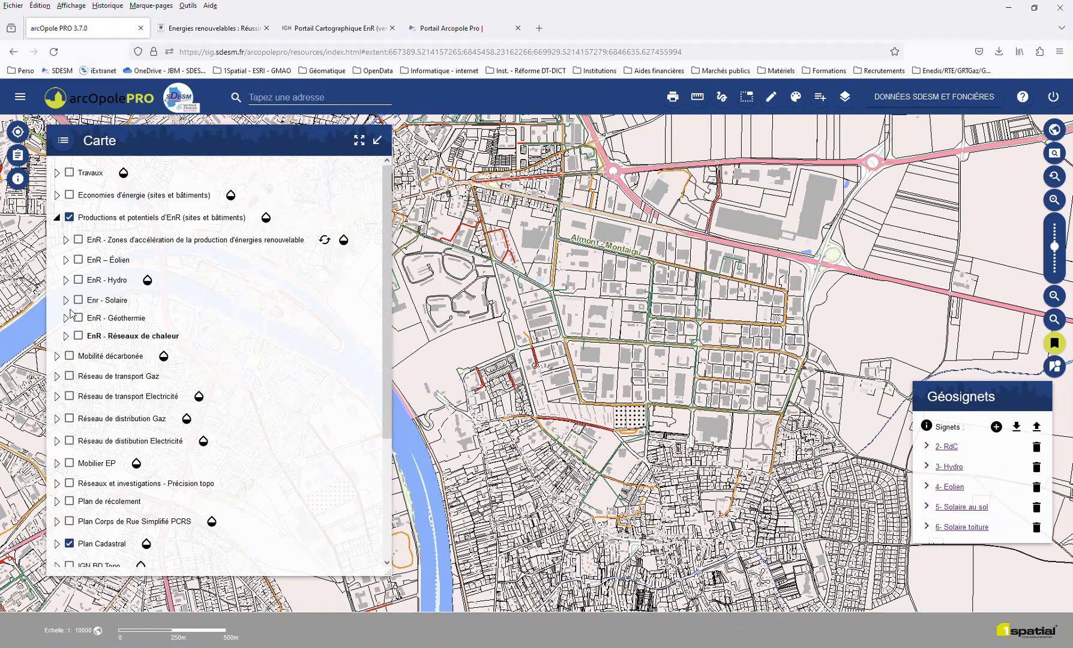
pyautogui.click(78, 279)
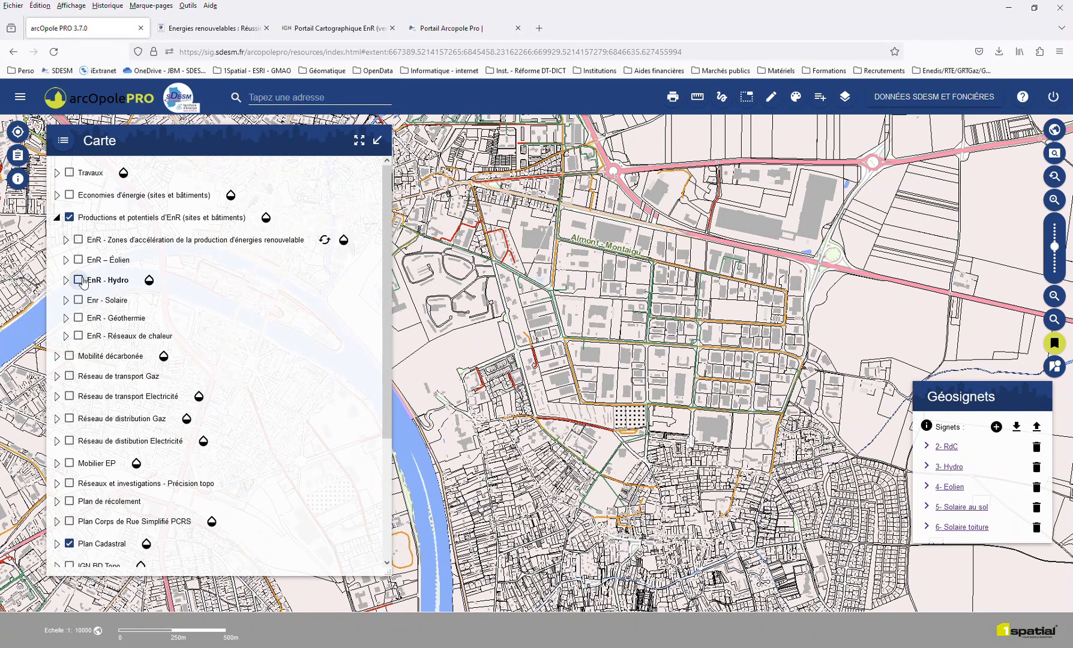
pyautogui.click(66, 279)
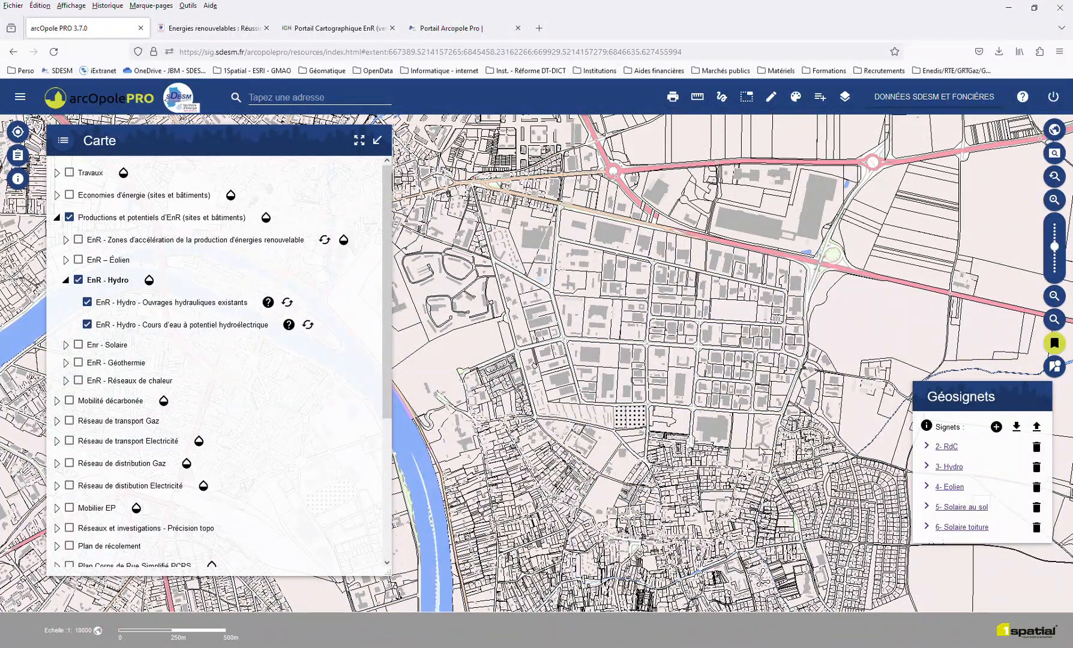
pyautogui.click(954, 468)
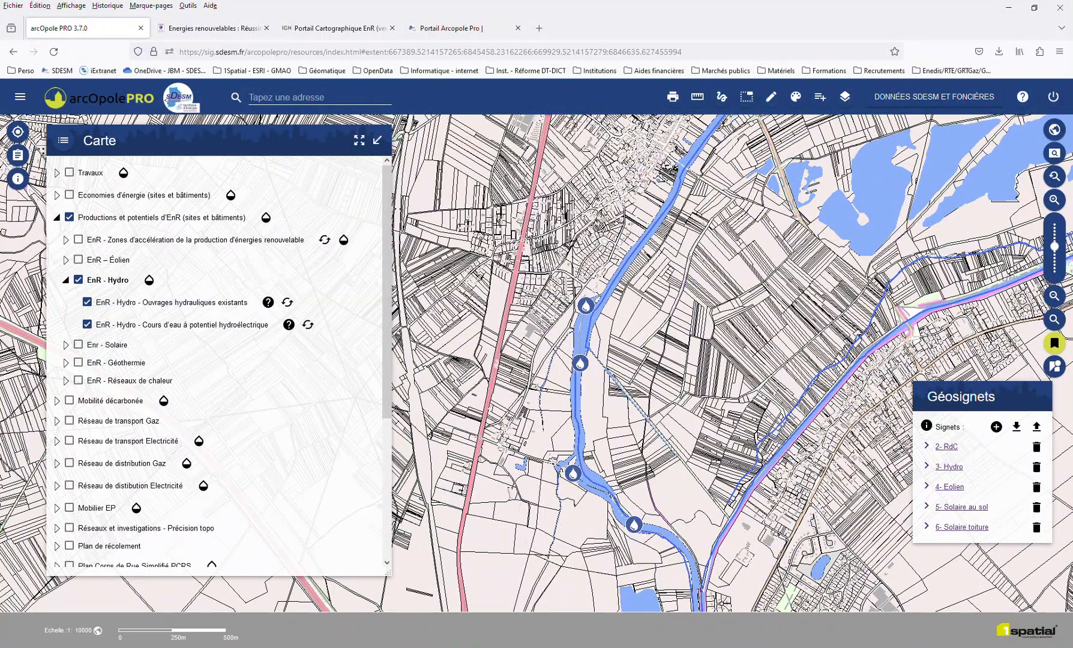
# - Display the legends of the Ouvrages hydrauliques existants and Cours d'eau à potentiel hydroélectrique layers
pyautogui.click(287, 303)
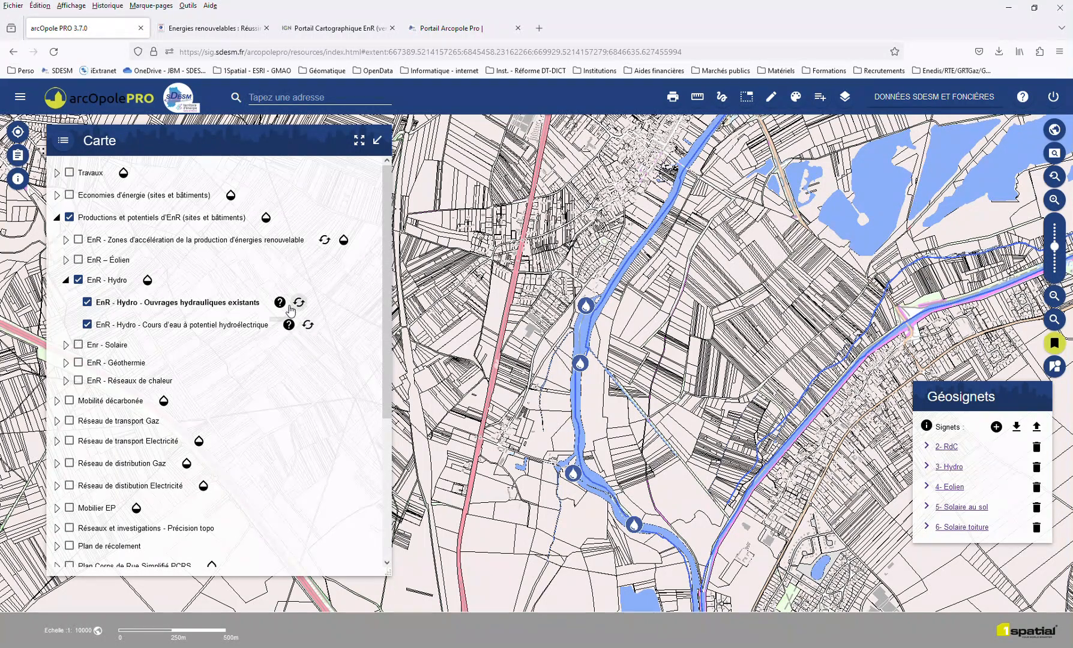
pyautogui.click(309, 327)
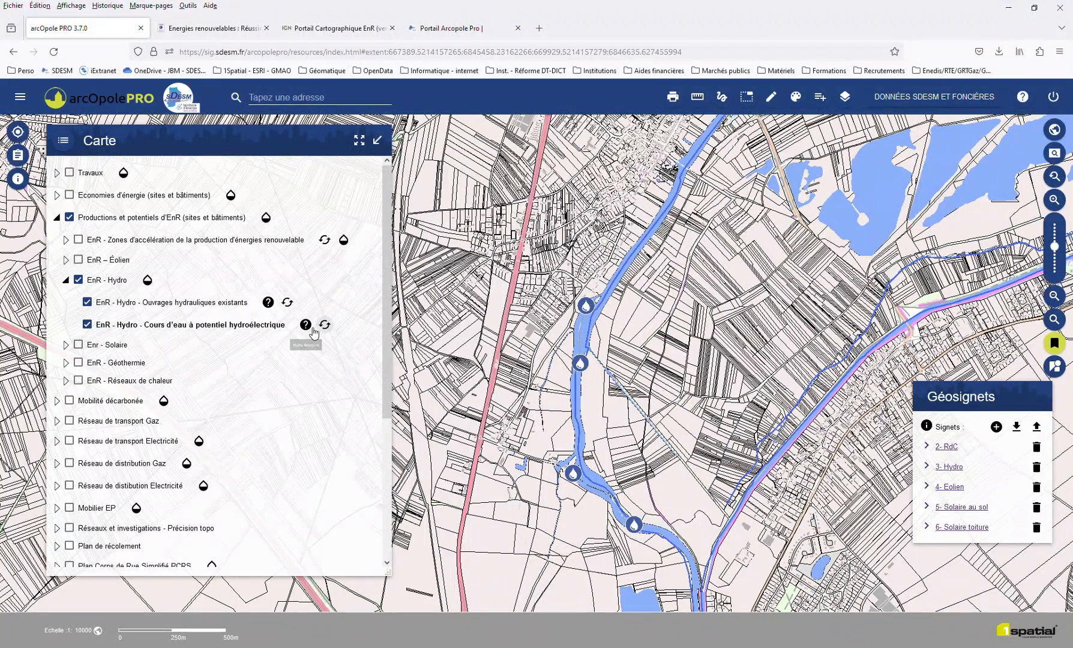
pyautogui.click(307, 326)
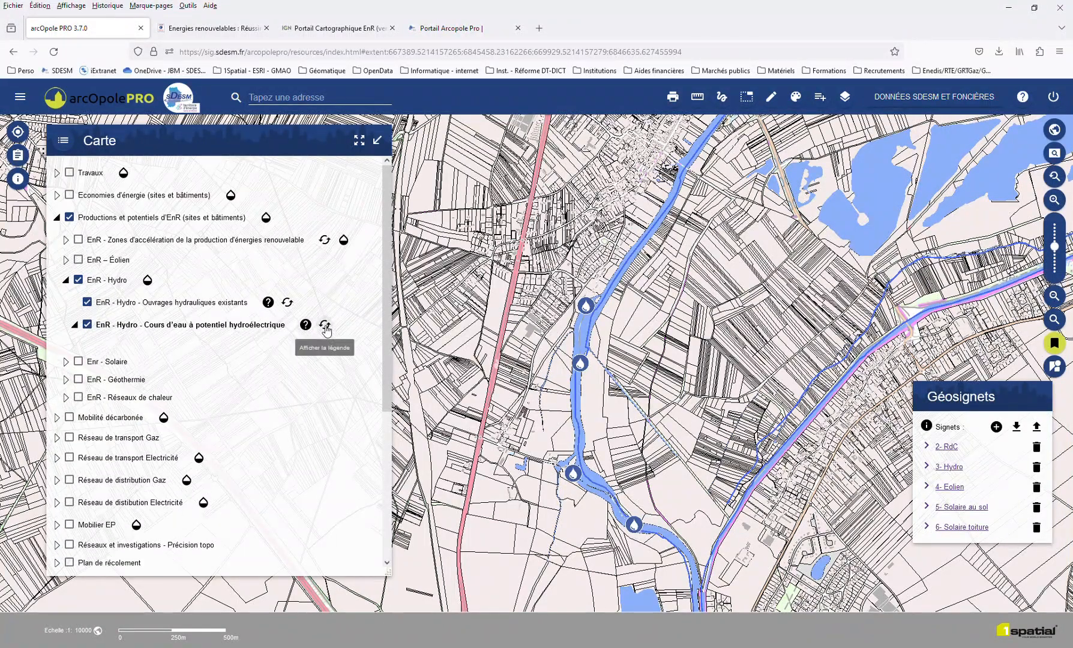
# - Display the Ouvrages hydrauliques existants legend and query the northernmost hydraulic structure on the map, collapsing the cadastral results
pyautogui.click(291, 306)
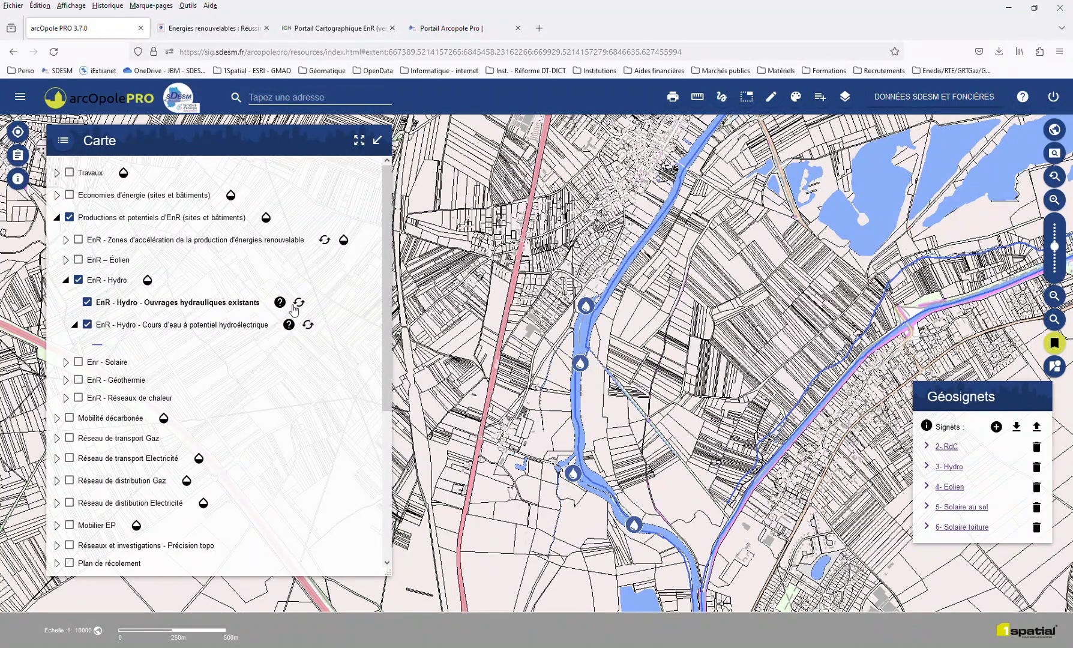
pyautogui.click(297, 306)
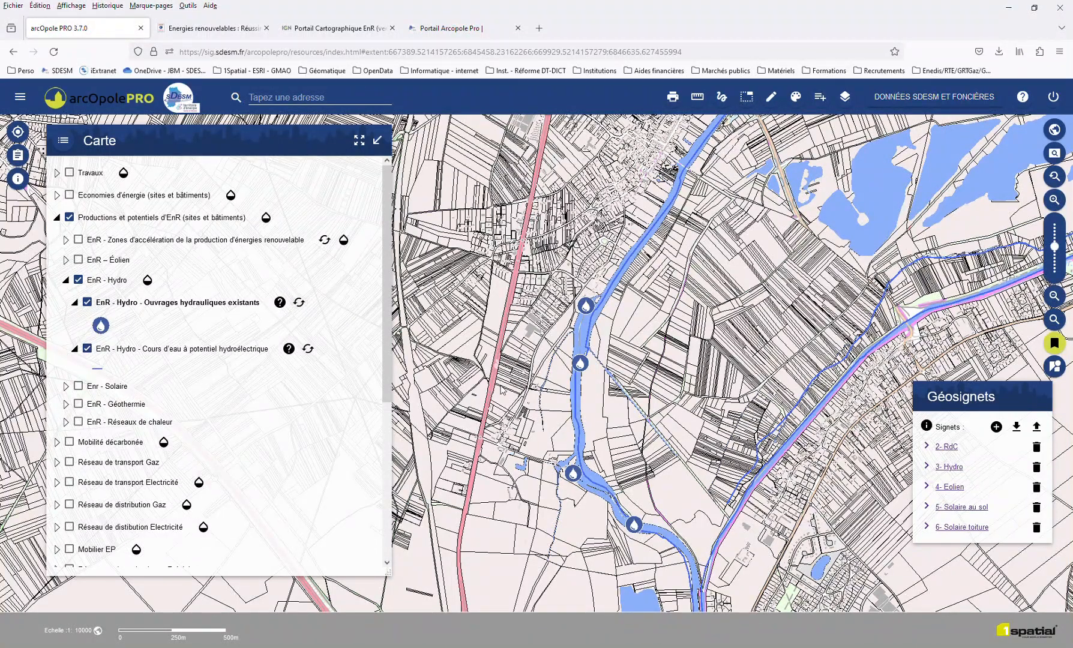
pyautogui.click(586, 307)
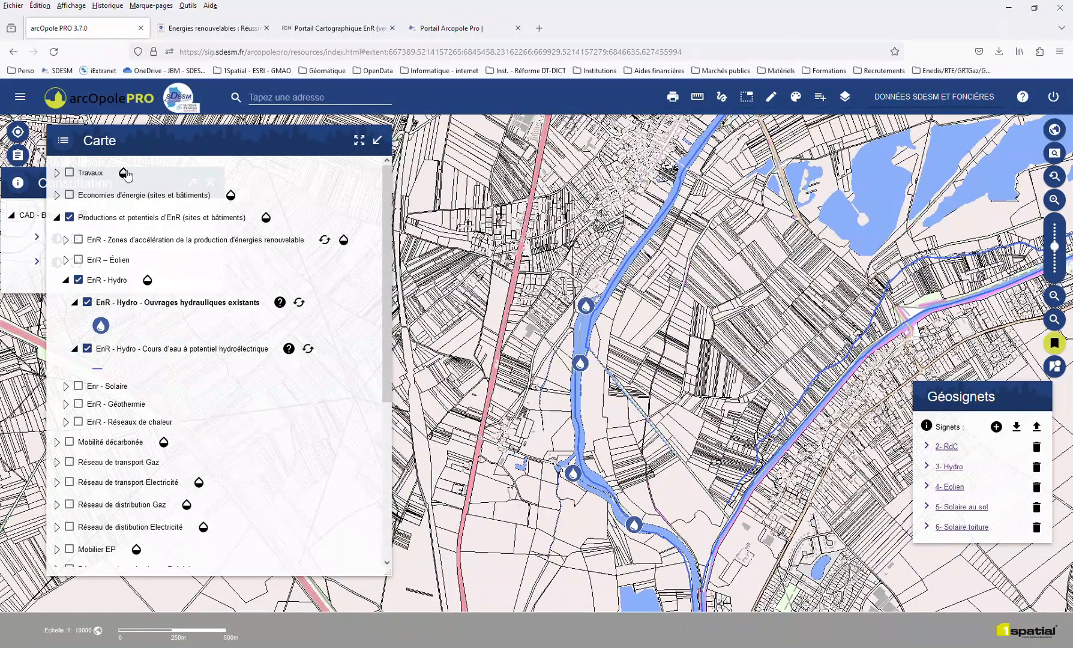
pyautogui.click(75, 144)
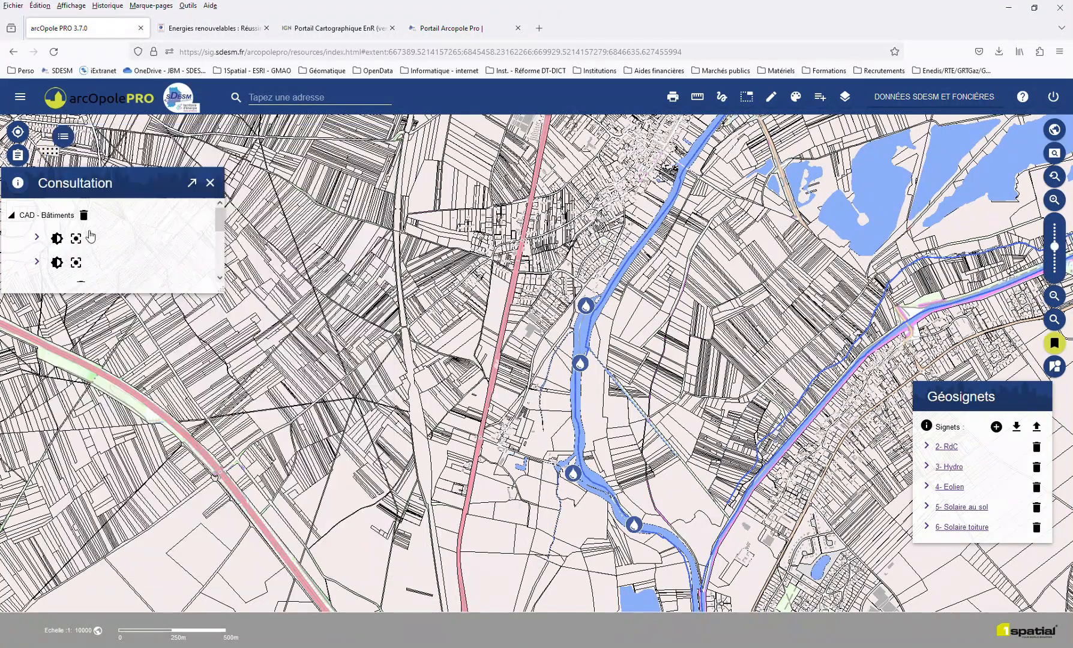
pyautogui.click(13, 217)
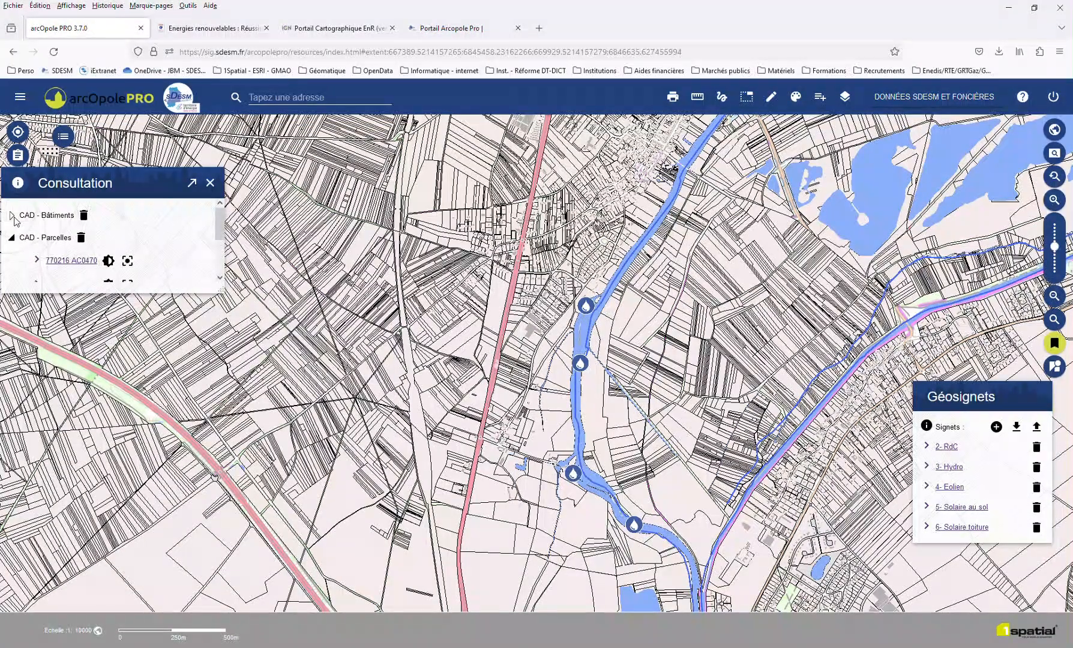
pyautogui.click(13, 238)
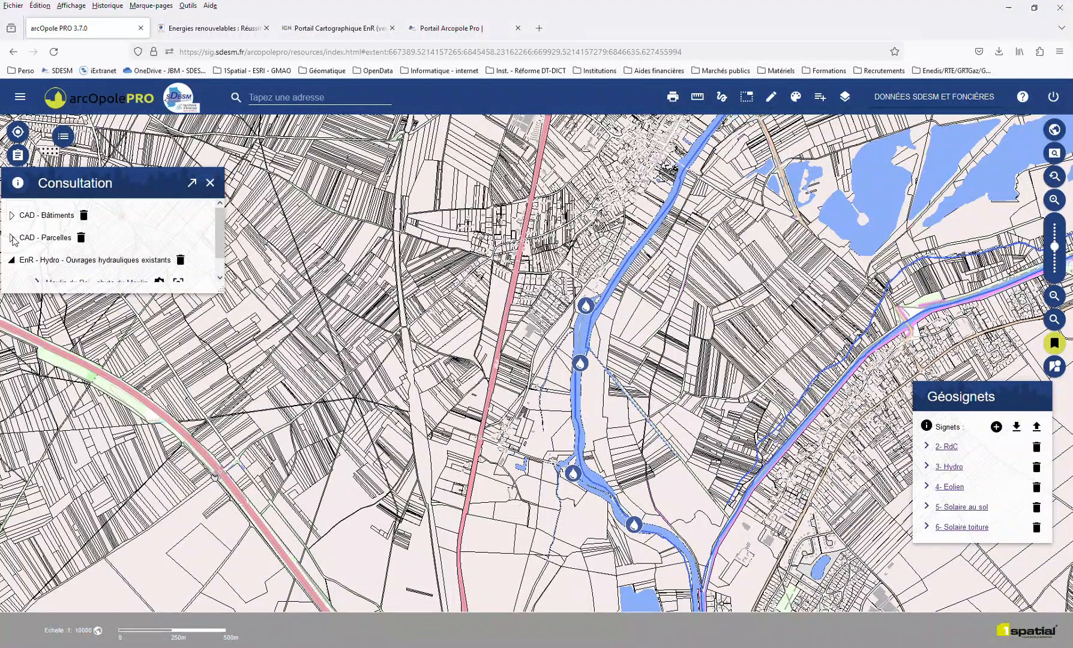
pyautogui.click(220, 277)
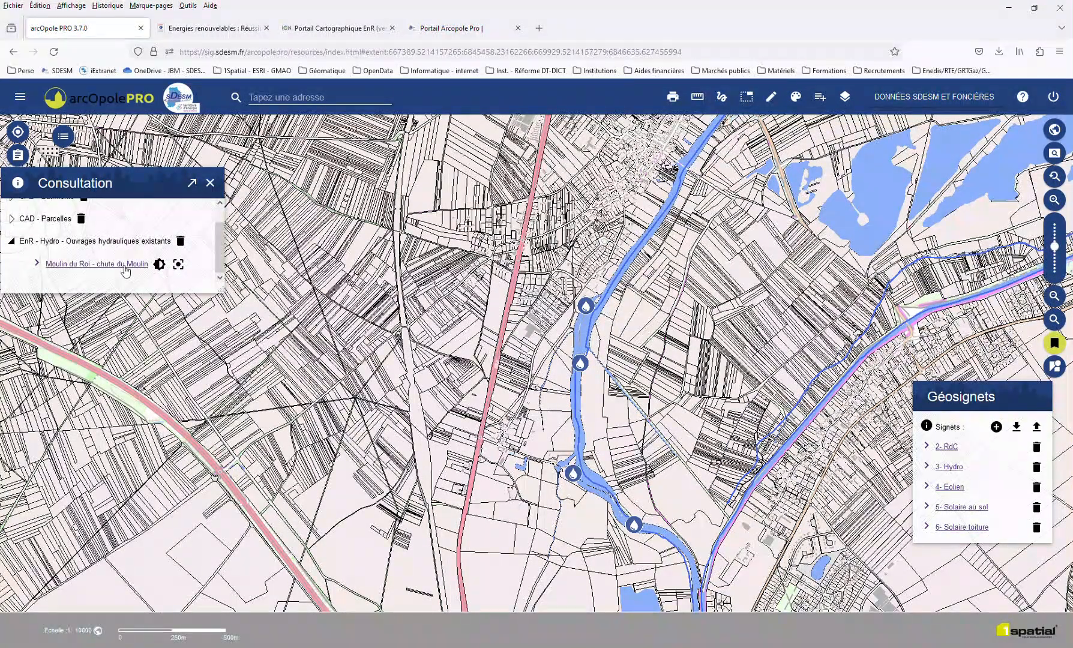
# - Read the detail sheet of Moulin du Roi - chute du Moulin alongside the map and close the query results
pyautogui.click(125, 267)
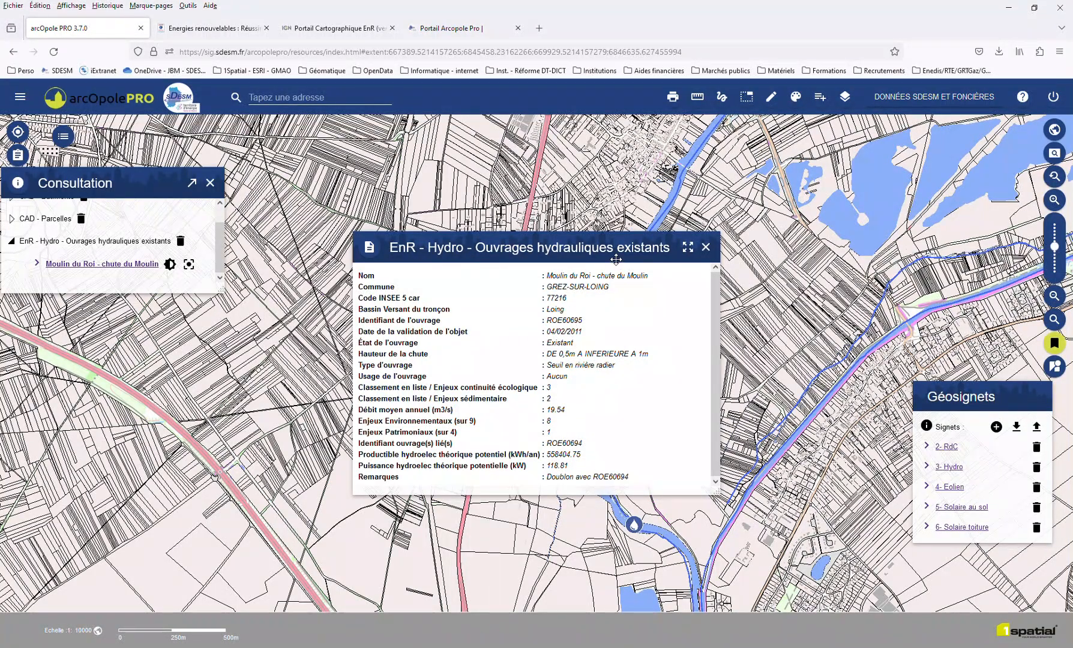
pyautogui.moveTo(616, 260); pyautogui.dragTo(893, 165)
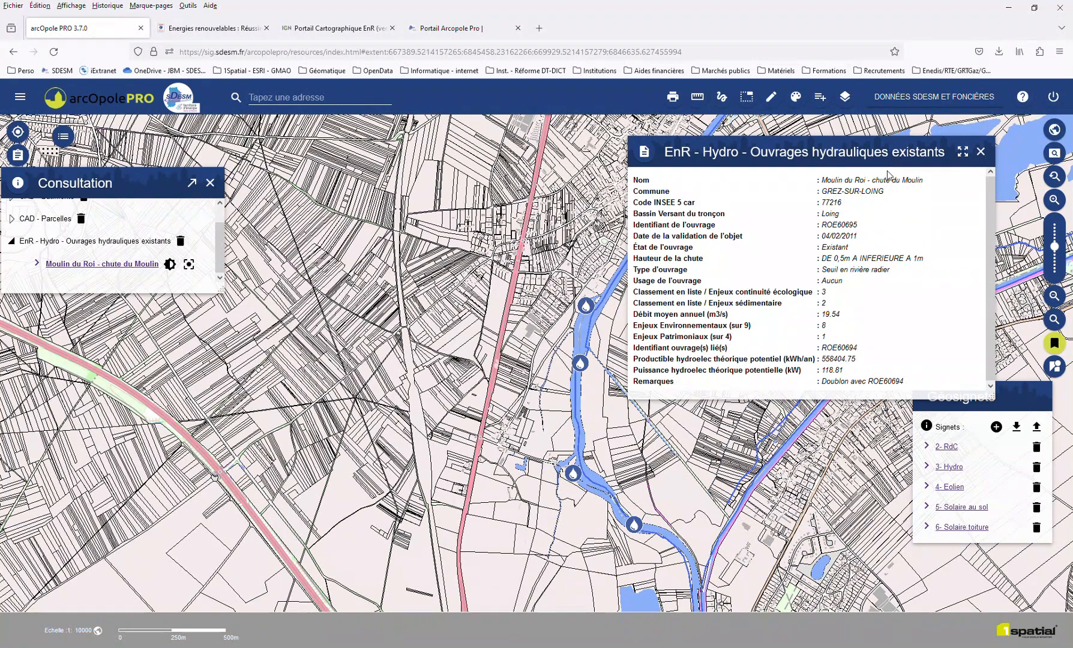
pyautogui.click(980, 154)
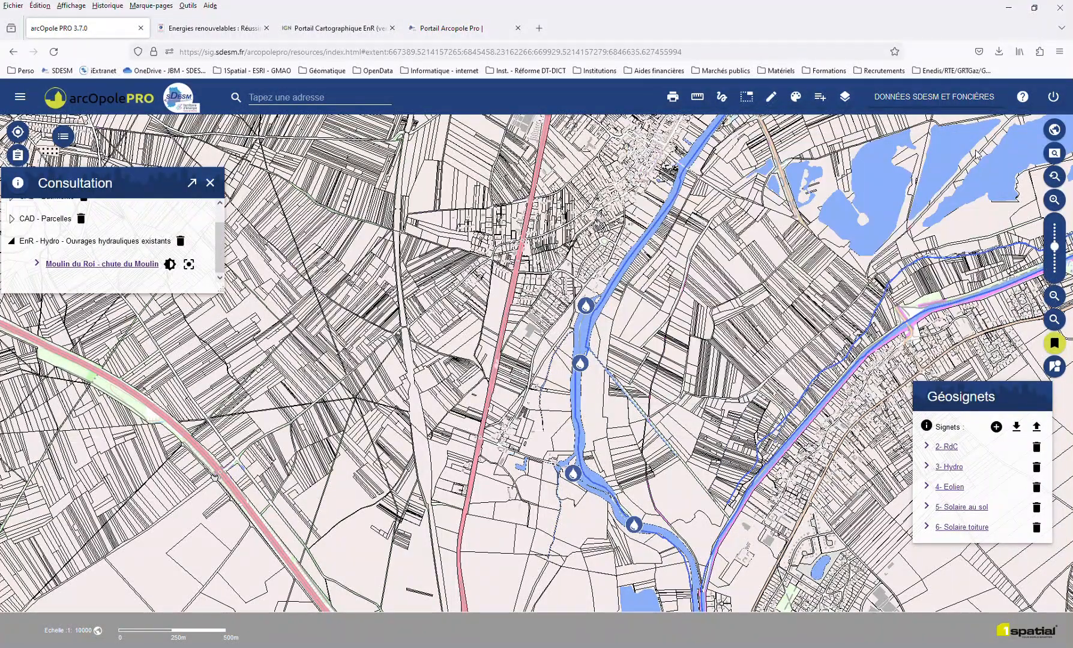
pyautogui.click(210, 183)
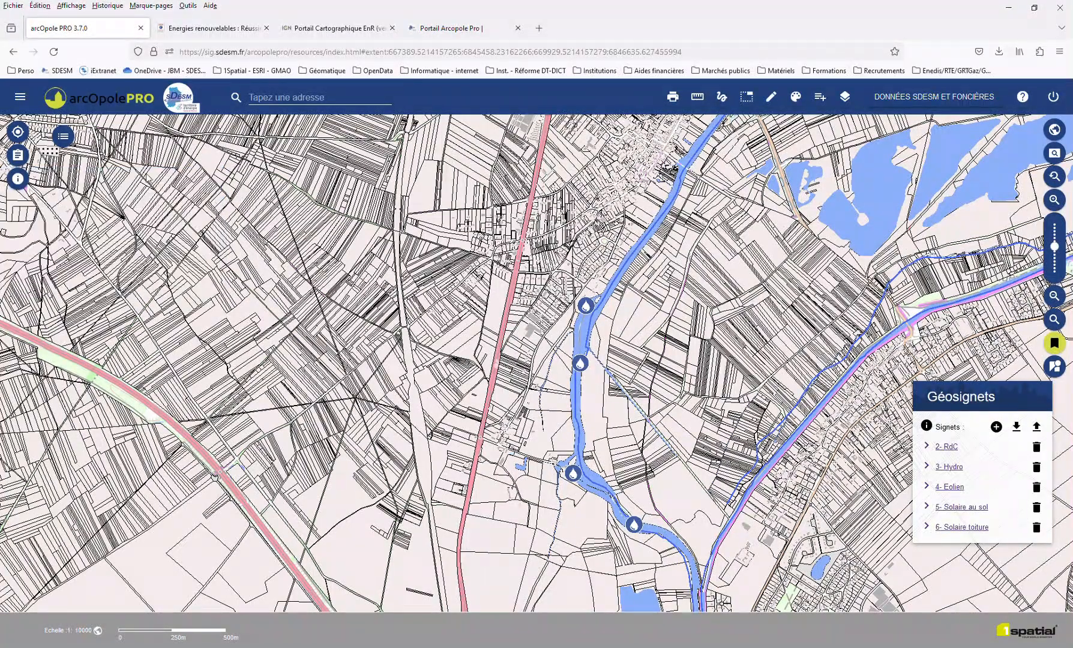
# - Replace the EnR - Hydro layer with EnR – Éolien, its sublayer legends collapsed, and go to the saved "4- Eolien" map bookmark
pyautogui.click(63, 136)
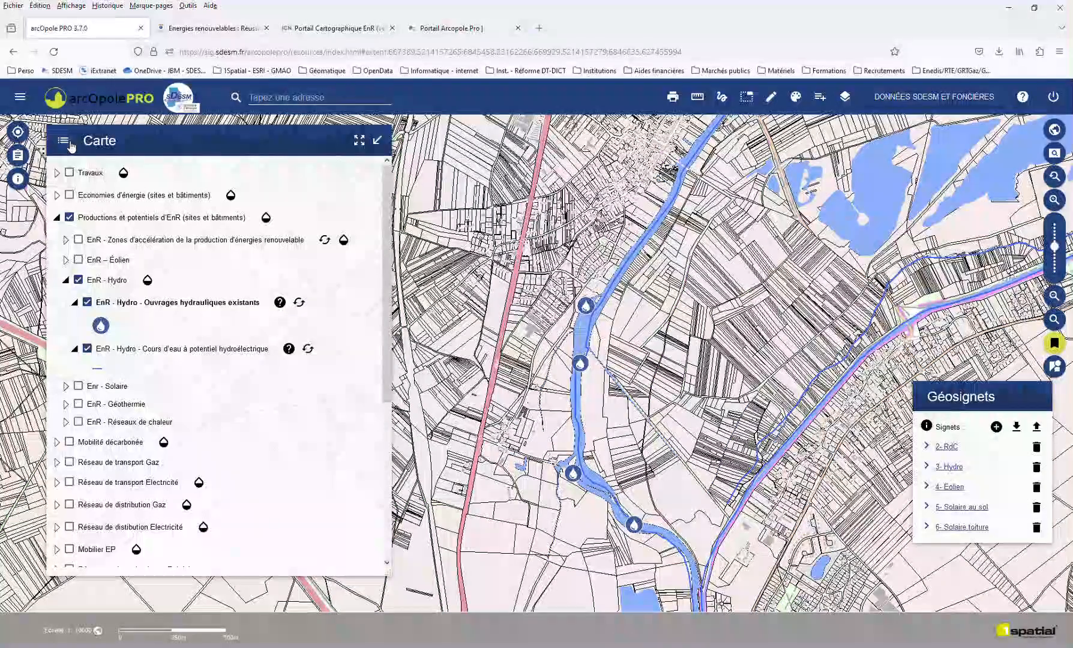
pyautogui.click(67, 281)
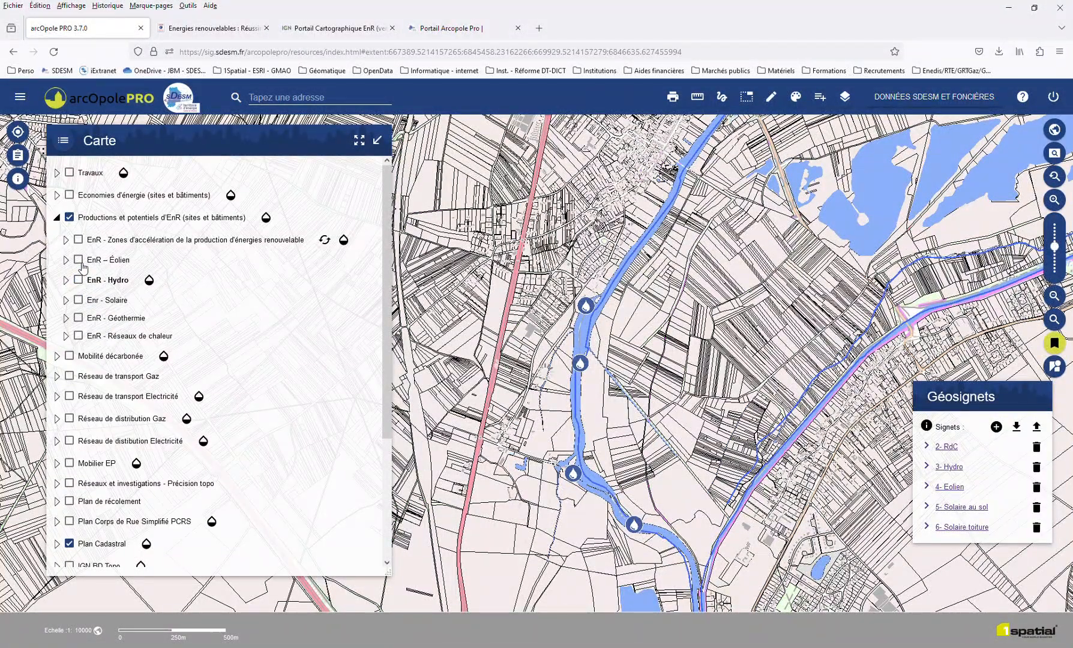
pyautogui.click(79, 260)
pyautogui.click(65, 261)
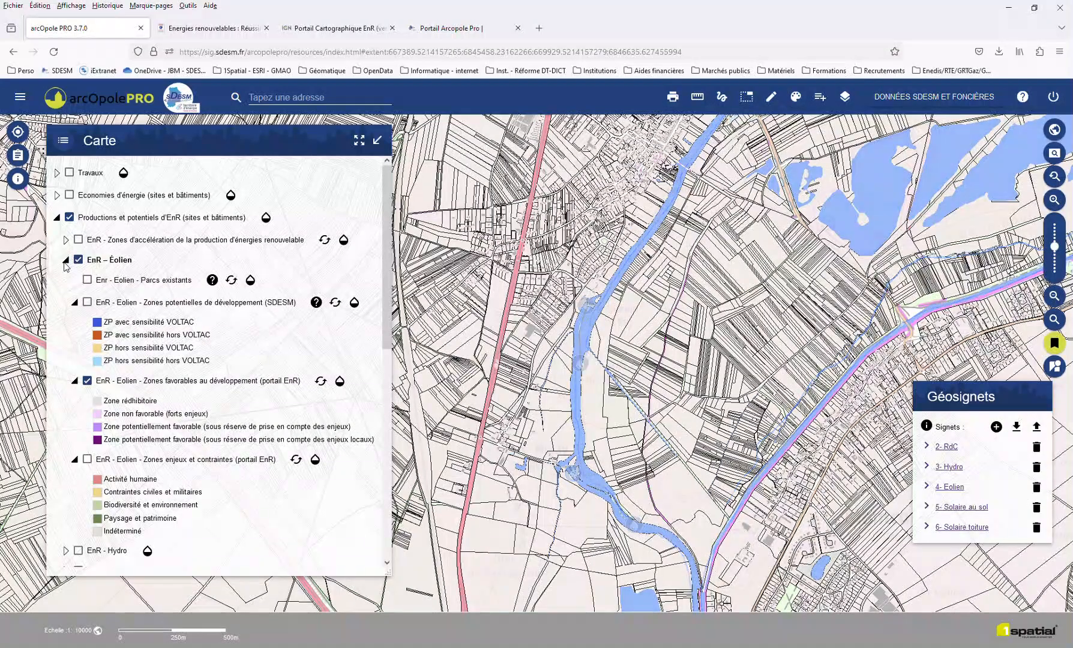
pyautogui.click(75, 303)
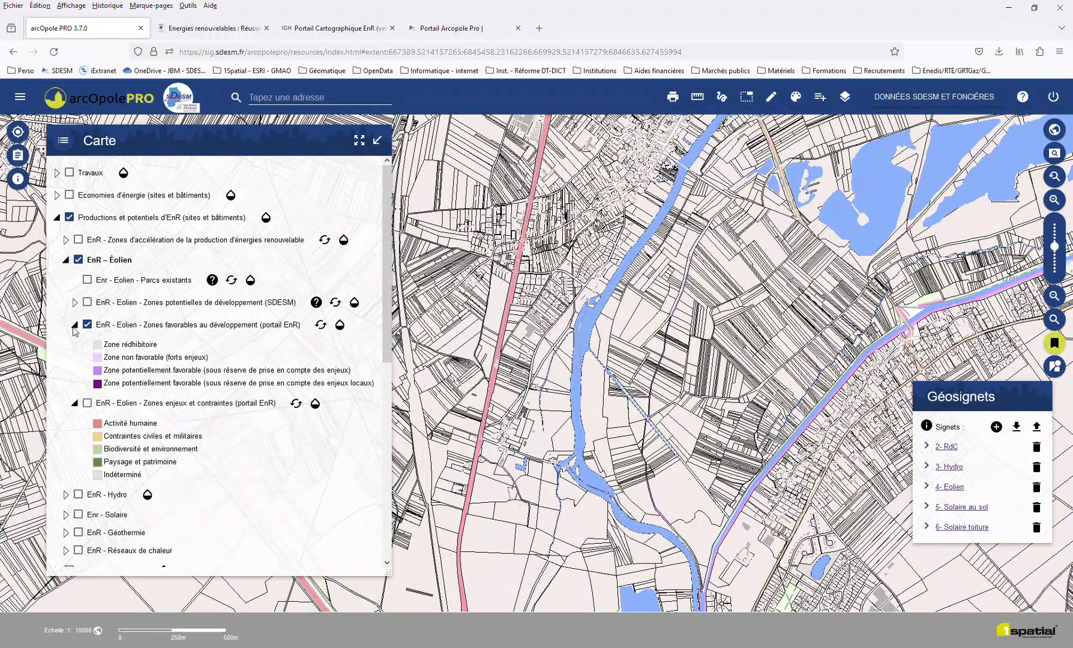
pyautogui.click(75, 325)
pyautogui.click(75, 348)
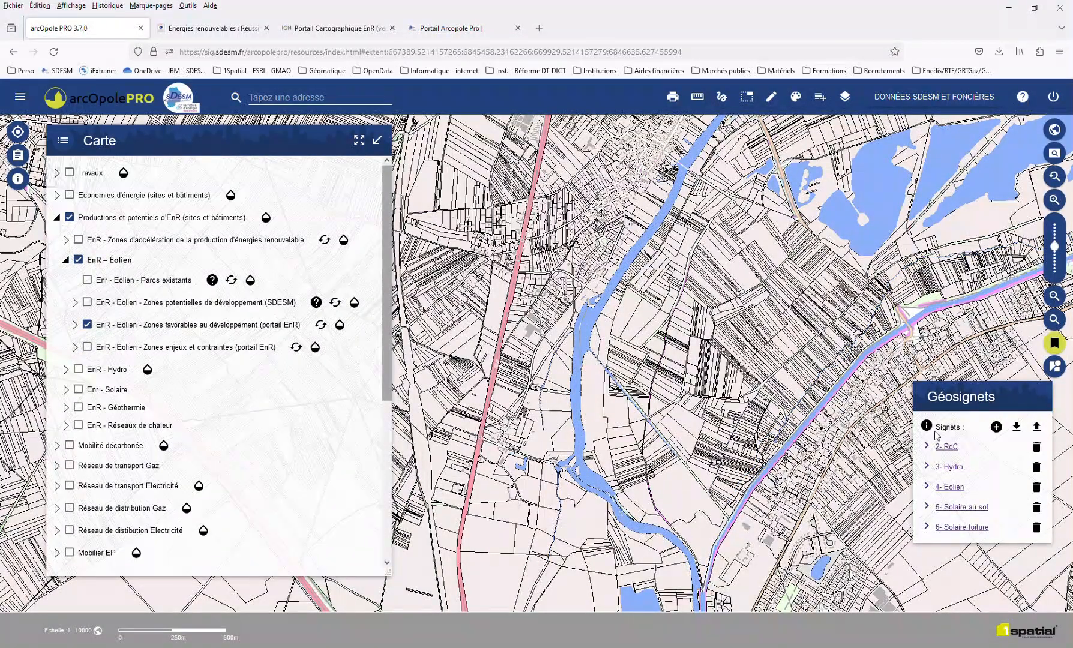
pyautogui.click(951, 487)
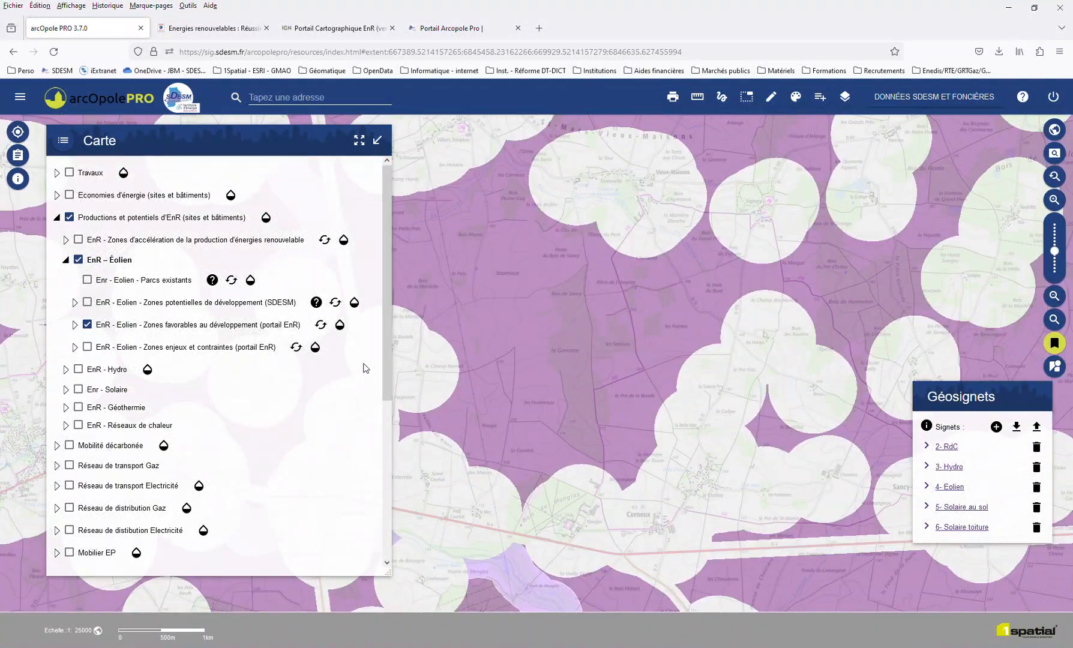
# - Check the legend of Zones favorables au développement (portail EnR) and replace that layer with Zones potentielles de développement (SDESM), showing its legend
pyautogui.click(75, 324)
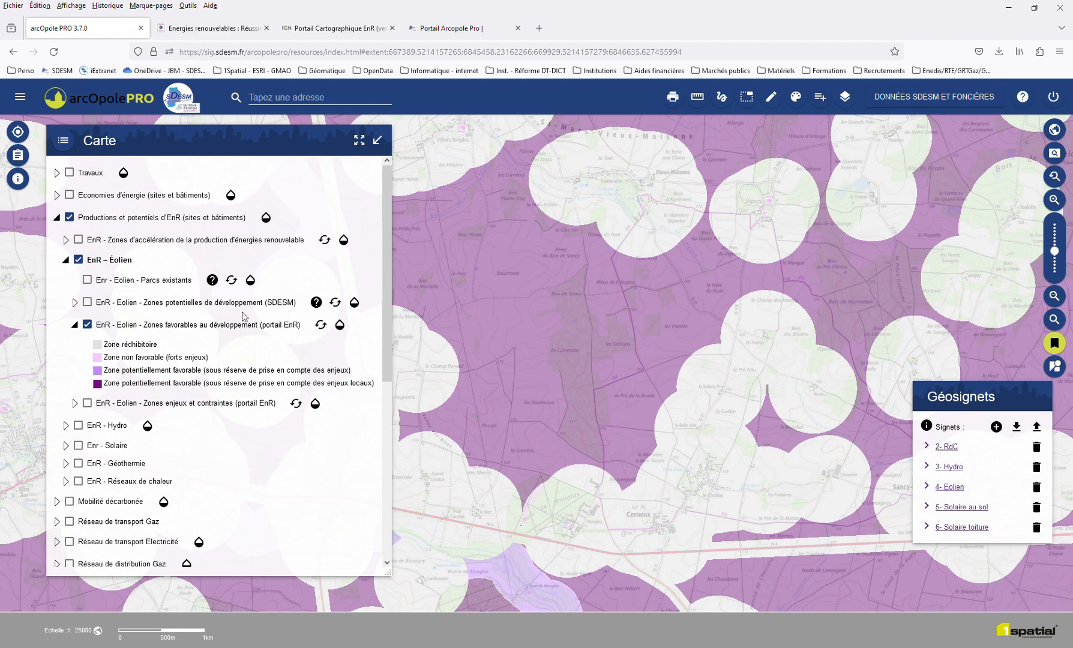
pyautogui.click(86, 326)
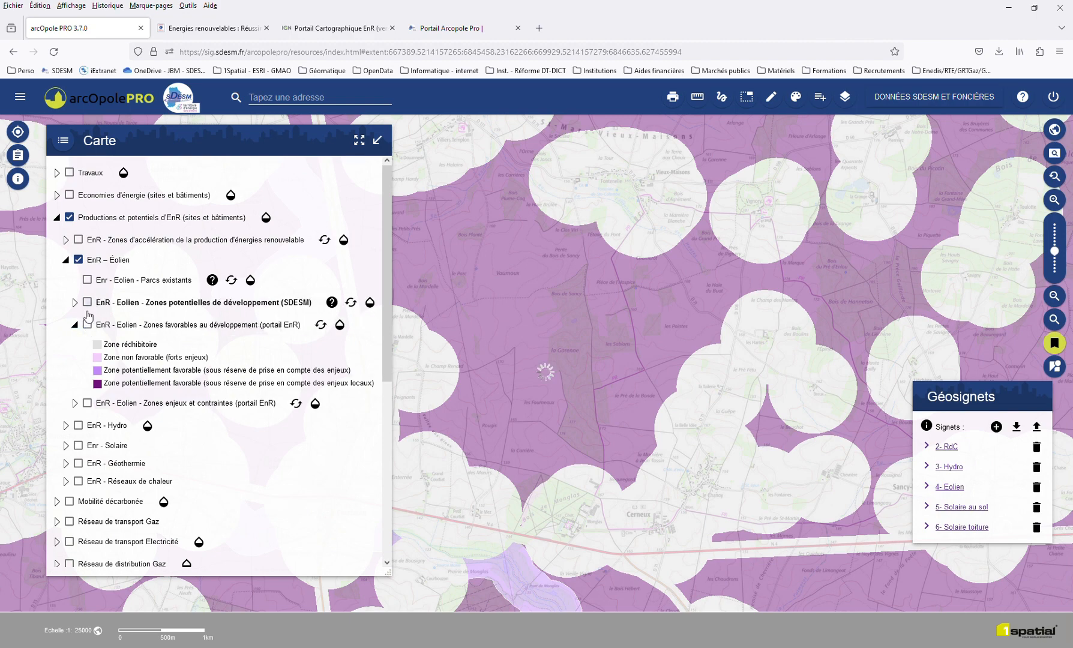
pyautogui.click(87, 302)
pyautogui.click(75, 325)
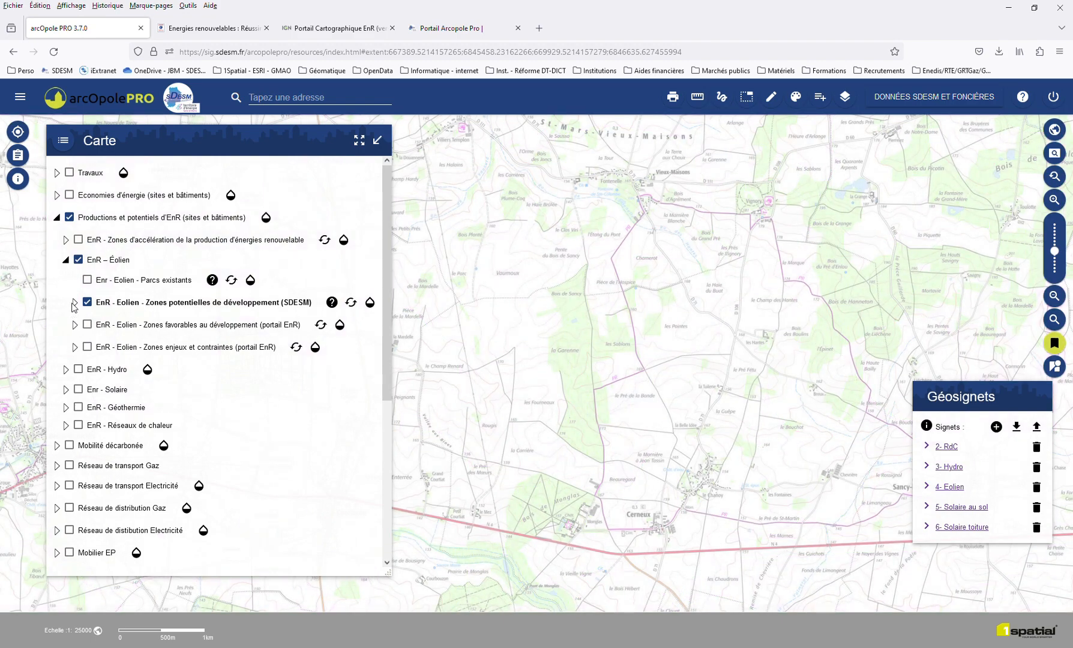
pyautogui.click(74, 302)
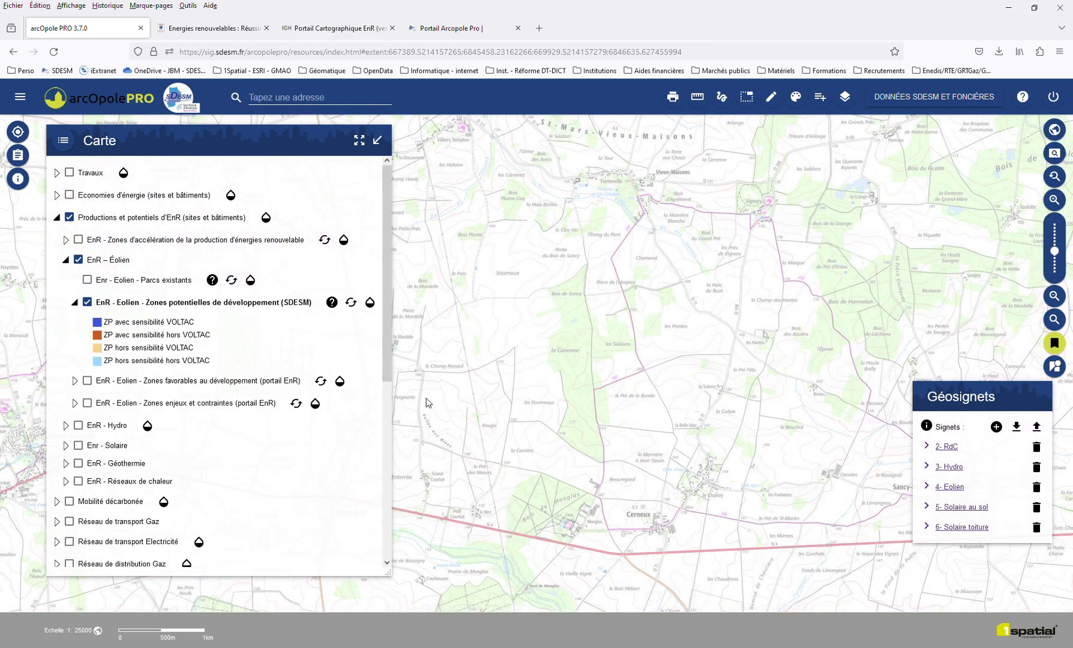
pyautogui.moveTo(487, 388); pyautogui.dragTo(503, 388)
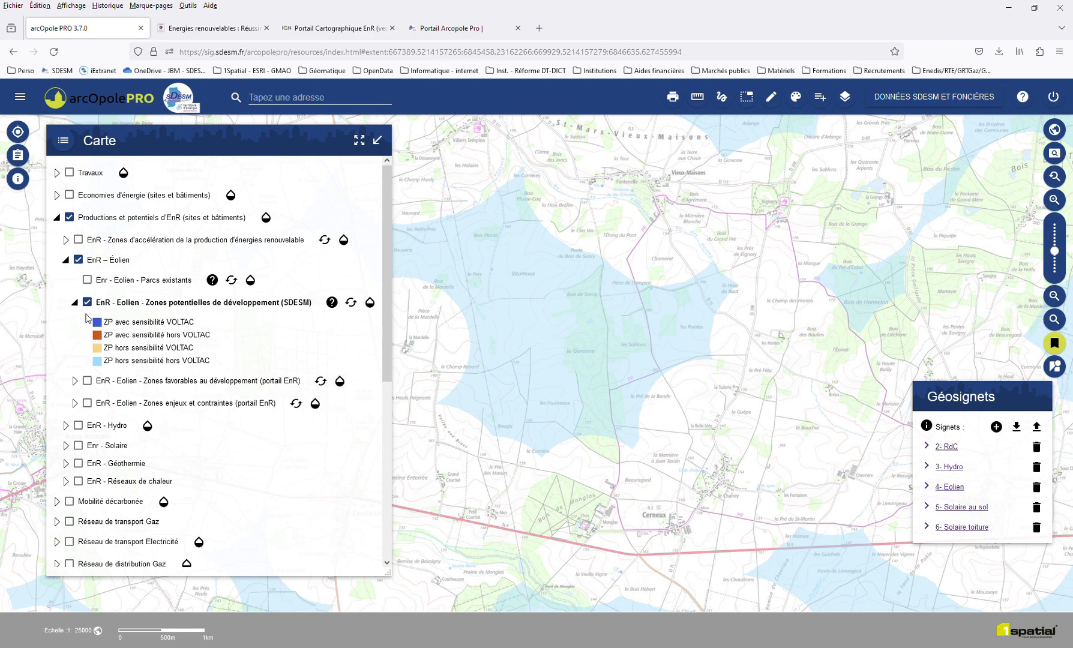
# - Replace the SDESM potential zones with the wind layer Zones enjeux et contraintes (portail EnR) and show its legend
pyautogui.click(75, 404)
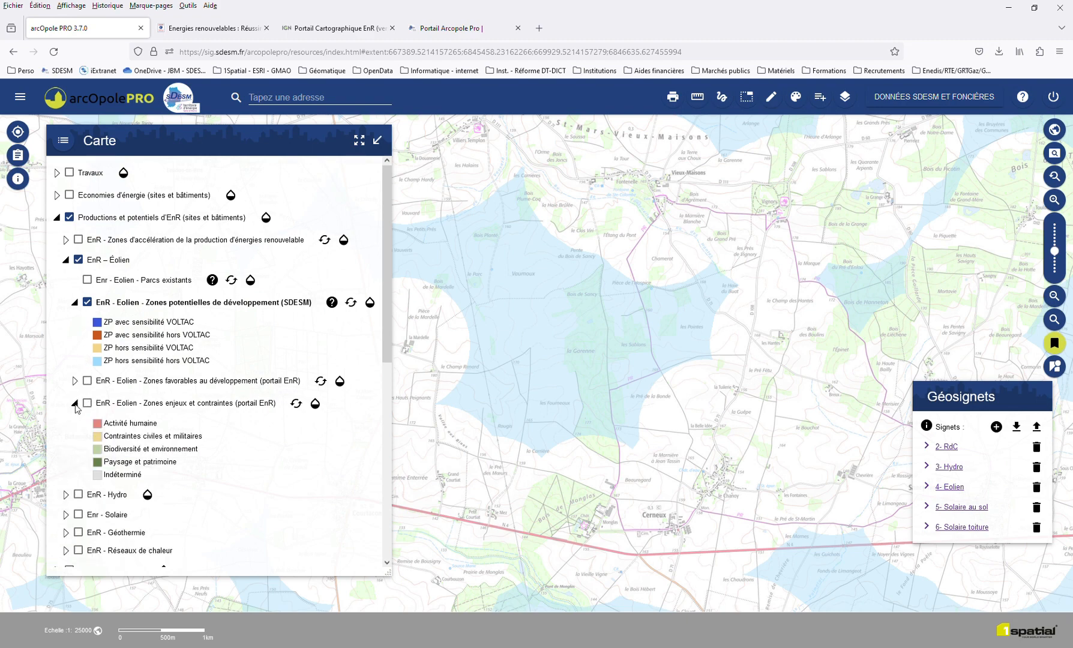
pyautogui.click(87, 303)
pyautogui.click(94, 406)
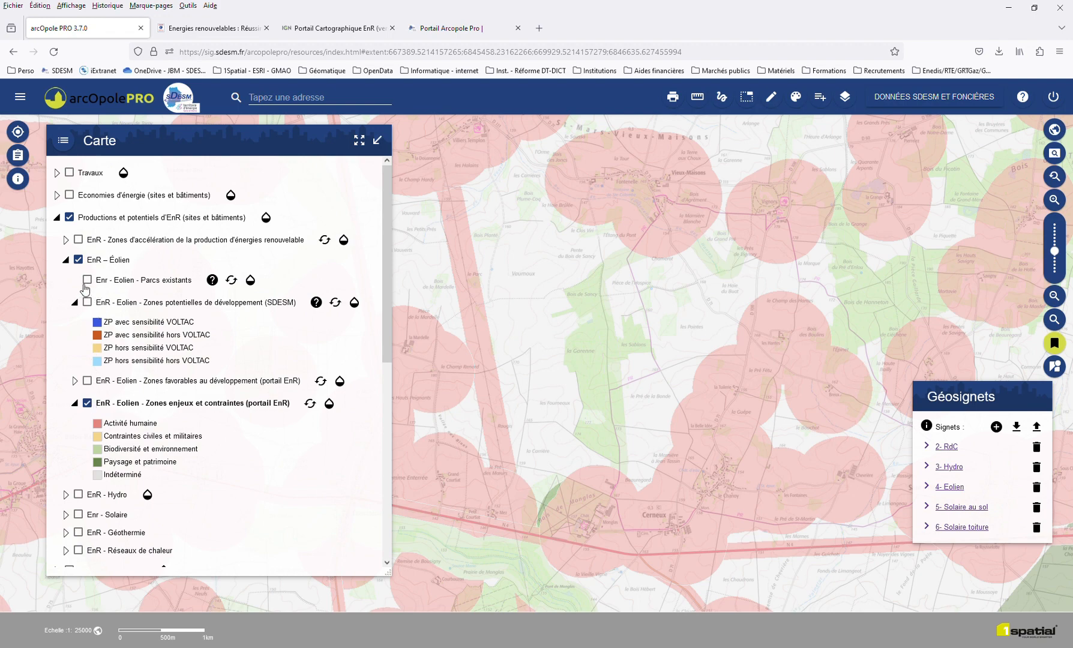
# - Overlay the Réseau de transport Electricité and Réseau de distibution Electricité layers on the wind constraint zones and list their sublayers
pyautogui.click(57, 218)
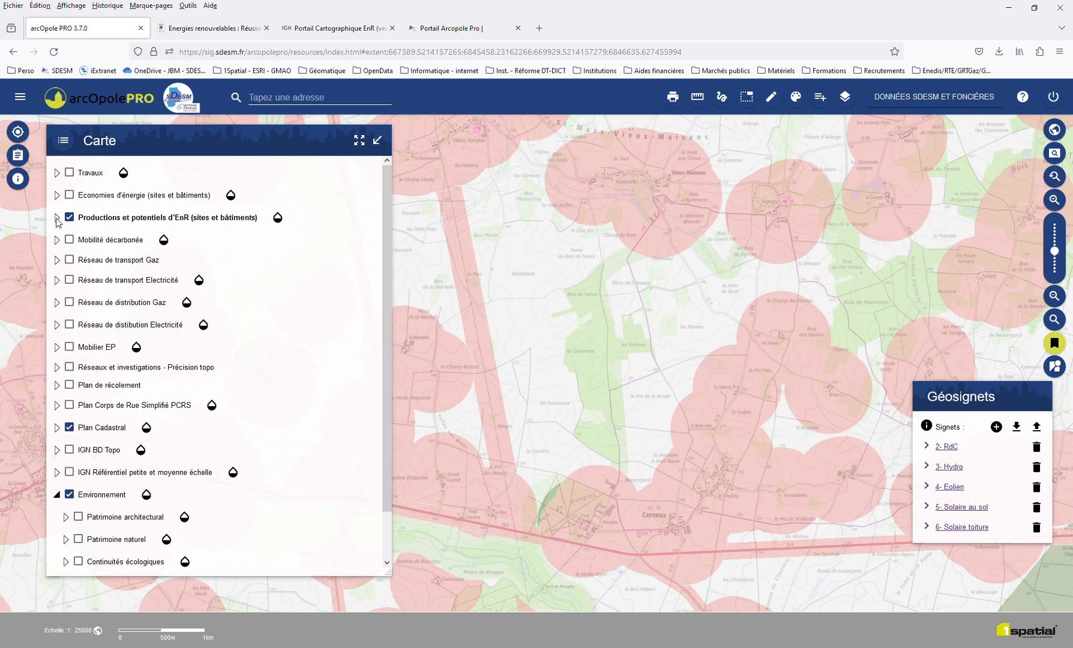
pyautogui.click(70, 280)
pyautogui.click(57, 280)
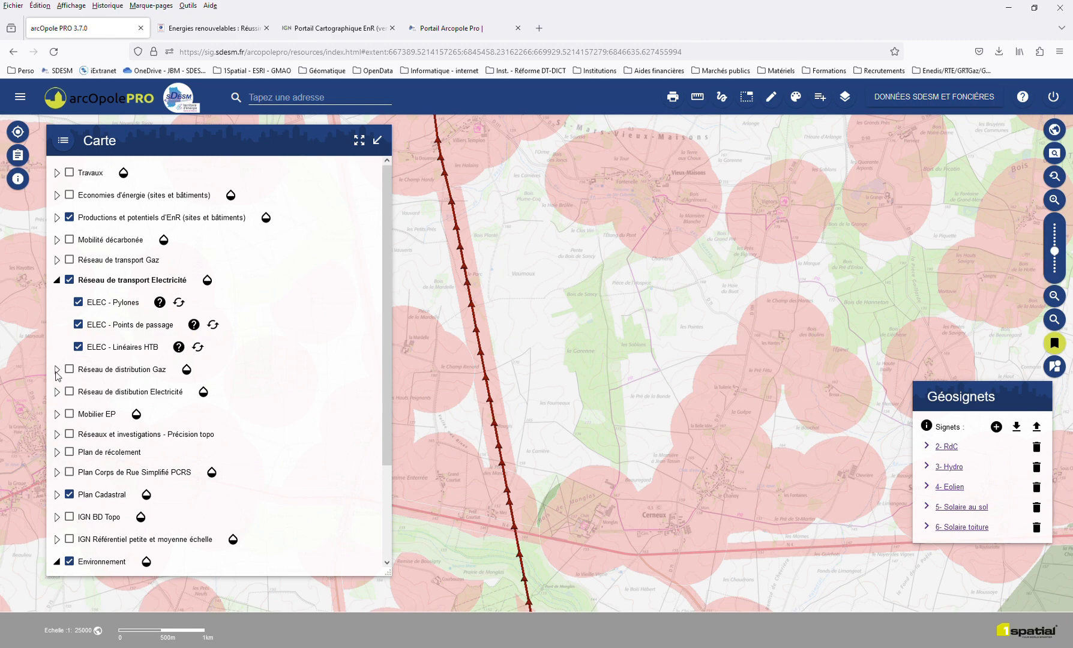
pyautogui.click(57, 392)
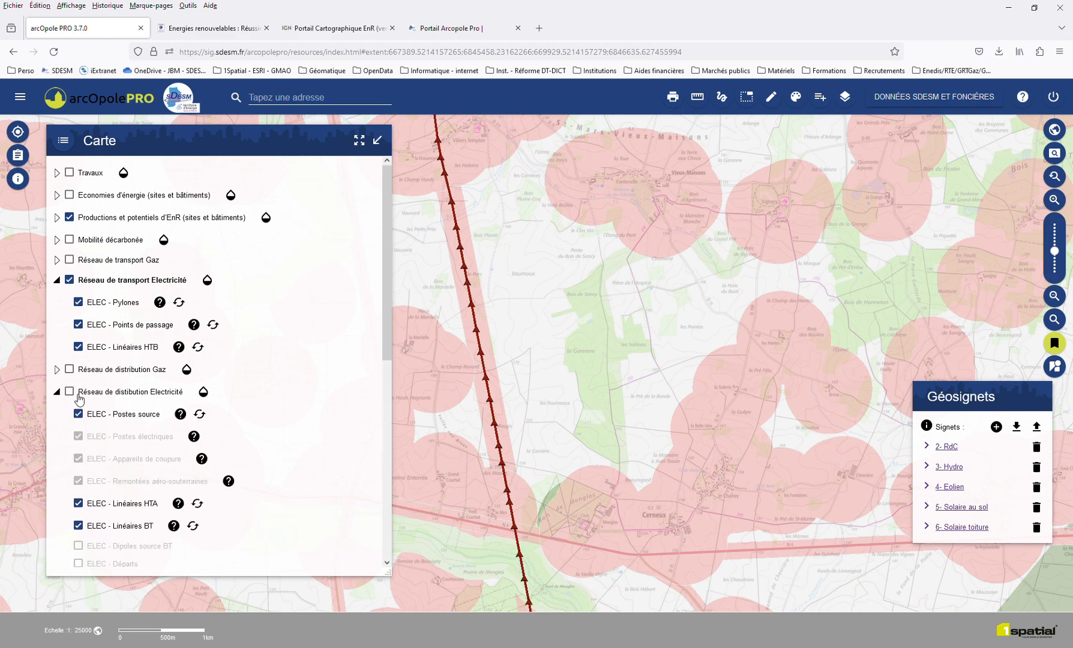
pyautogui.click(70, 392)
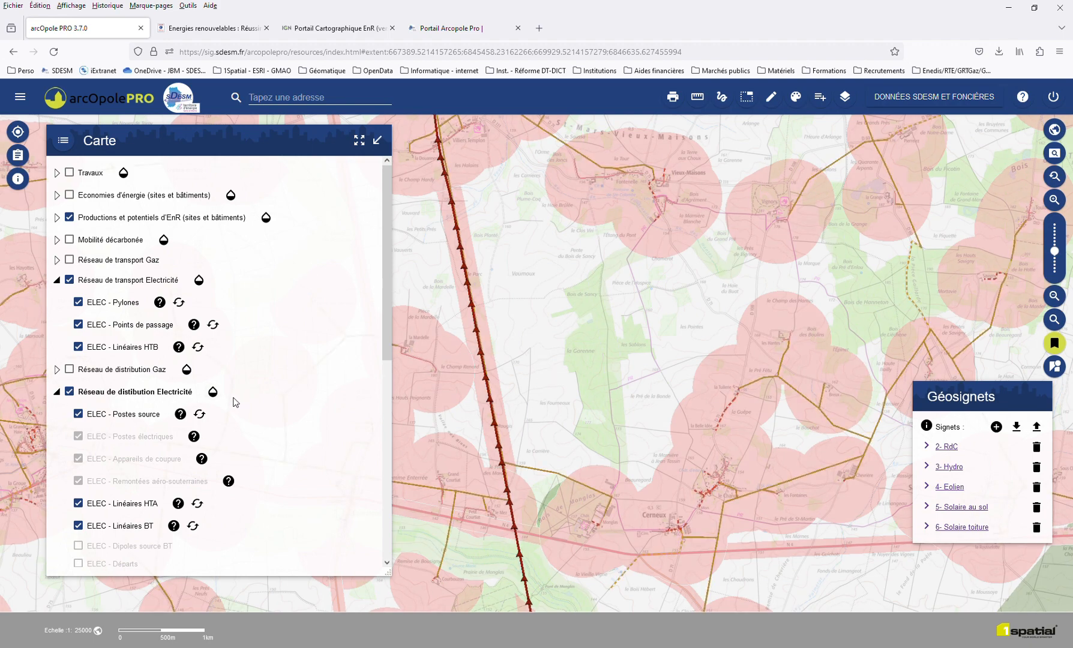
# - Hide the electricity transport and distribution network layers and collapse both groups
pyautogui.click(57, 392)
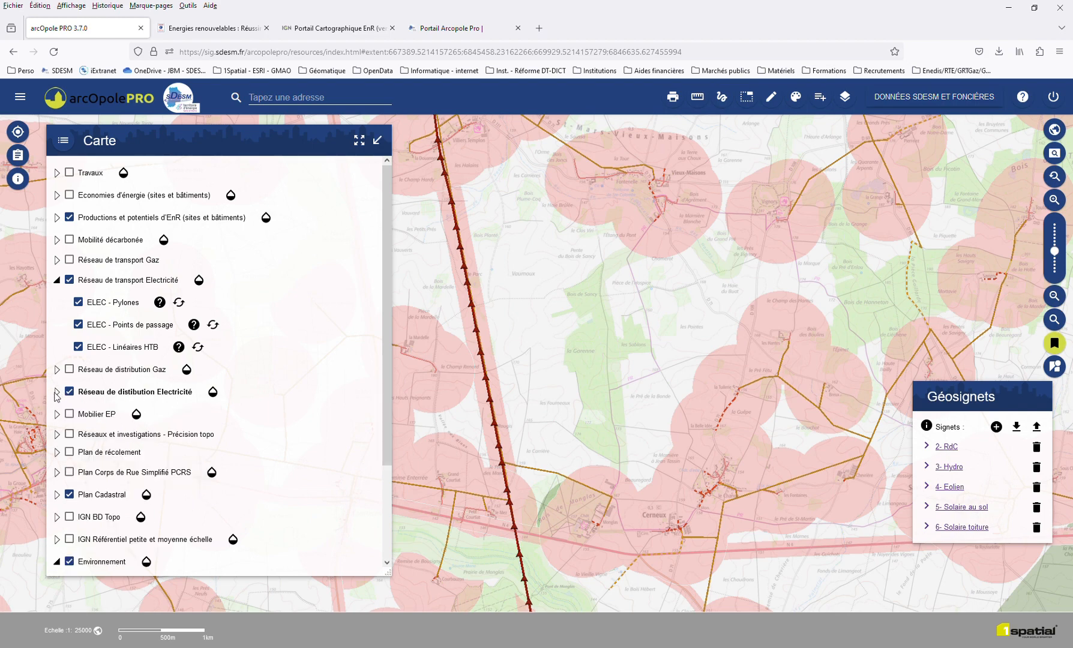
pyautogui.click(70, 392)
pyautogui.click(69, 281)
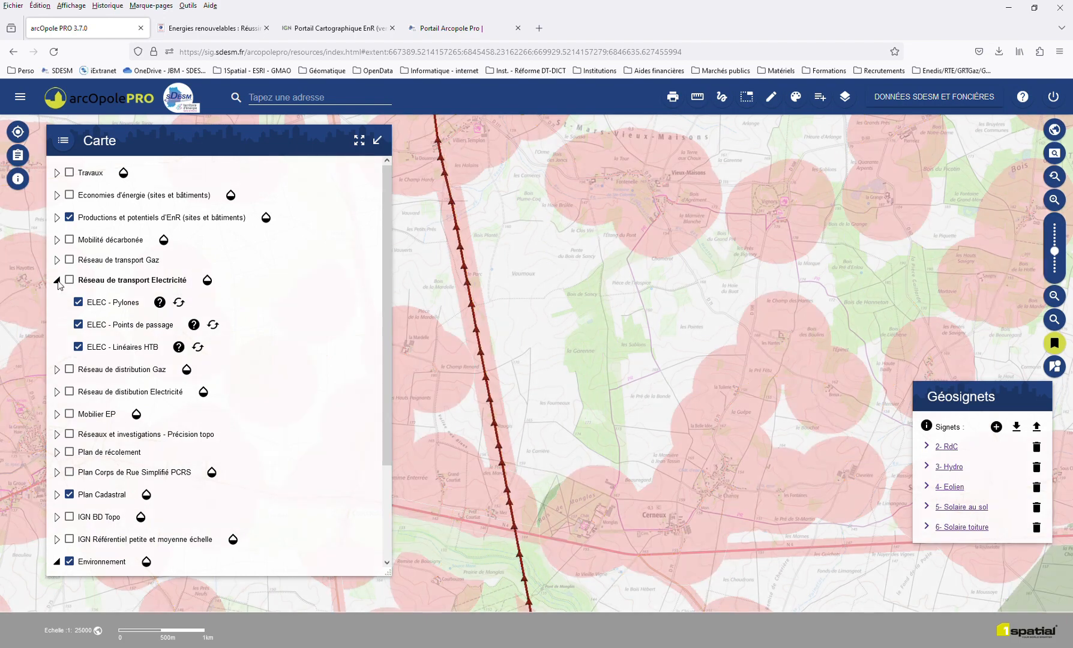
pyautogui.click(56, 280)
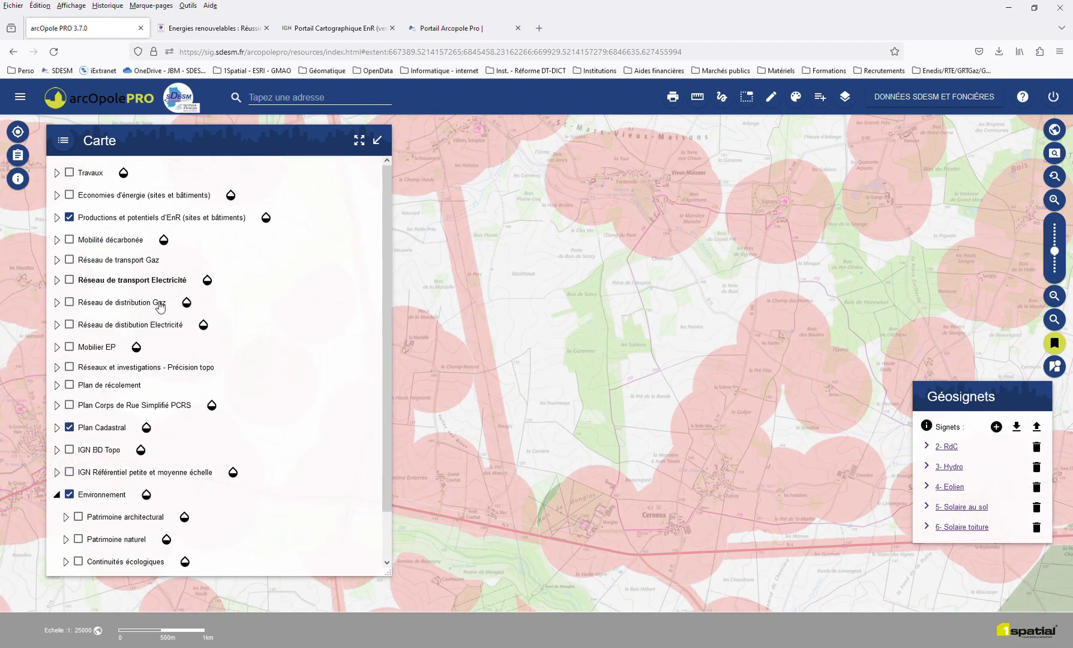
# - Replace the EnR – Éolien layer with Enr - Solaire and list its sublayers
pyautogui.click(56, 220)
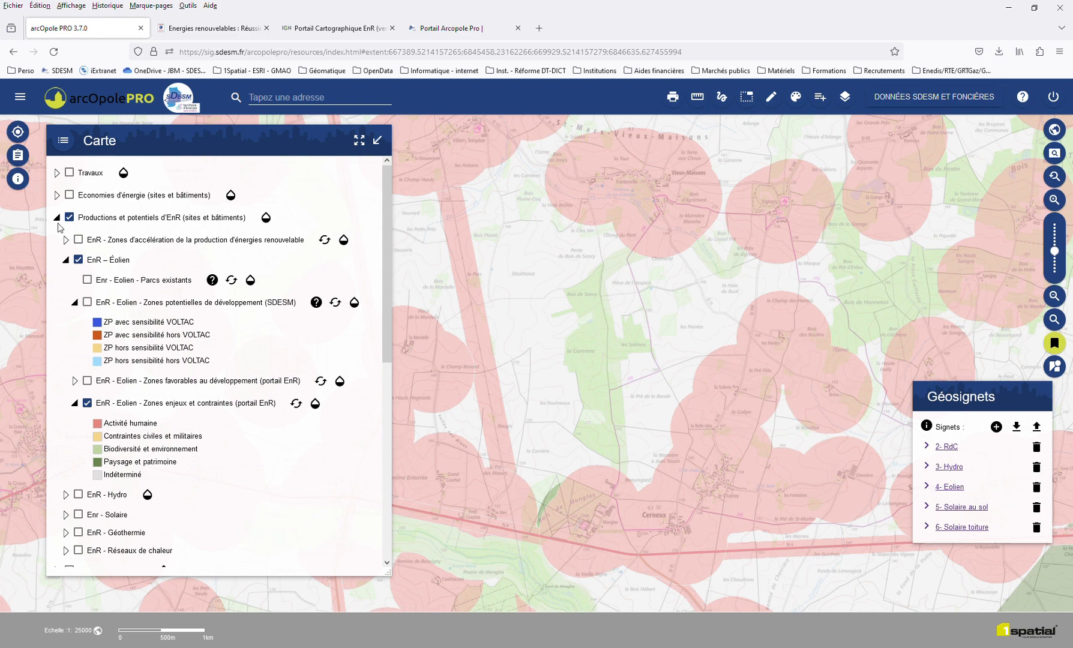
pyautogui.click(66, 261)
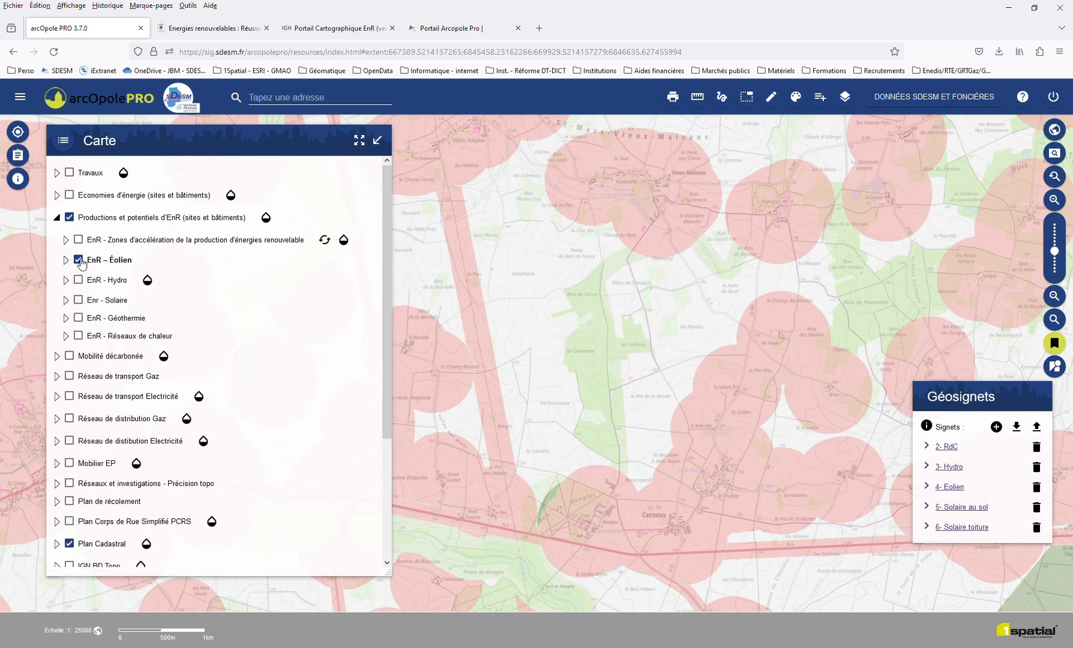
pyautogui.click(78, 260)
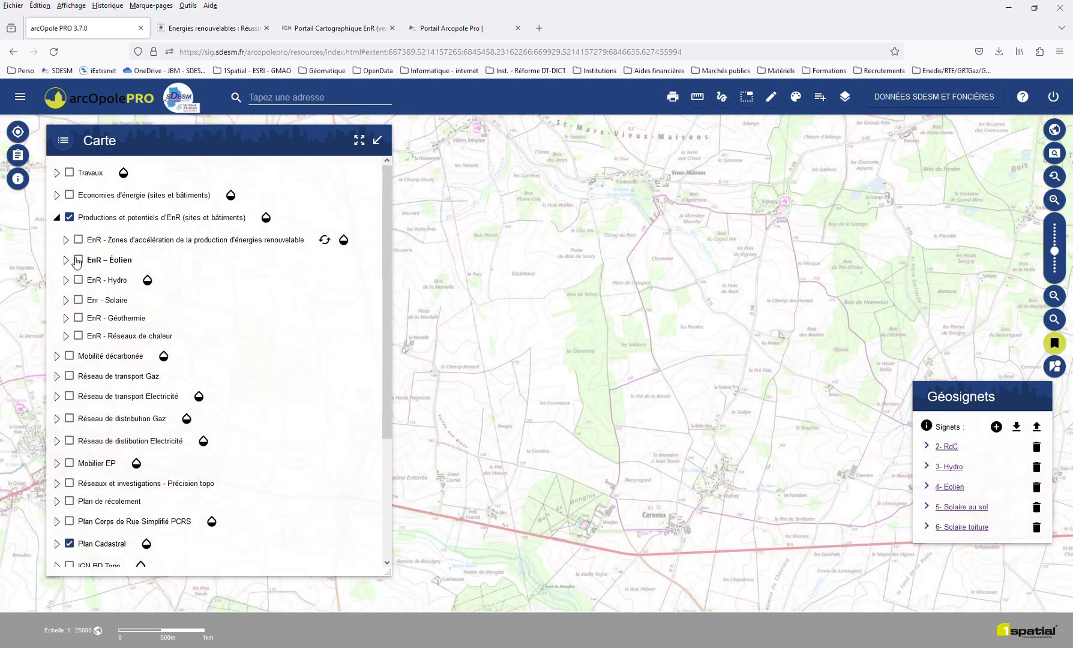
pyautogui.click(78, 299)
pyautogui.click(65, 300)
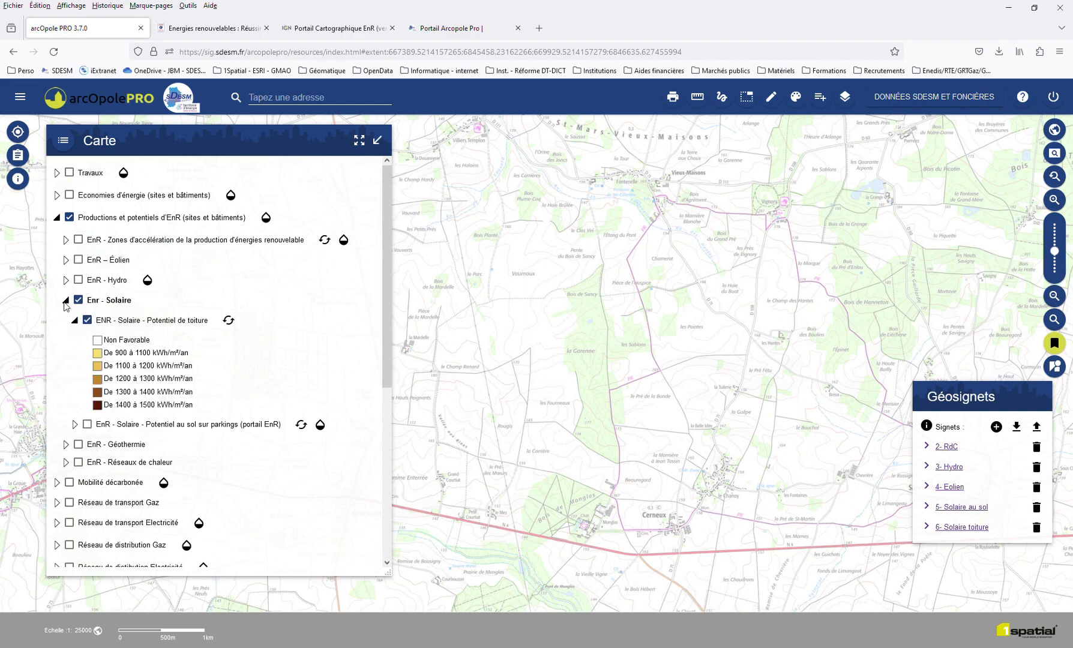
# - Replace the rooftop potential layer with EnR - Solaire - Potentiel au sol sur parkings (portail EnR) and show only the parking layer's legend
pyautogui.click(86, 322)
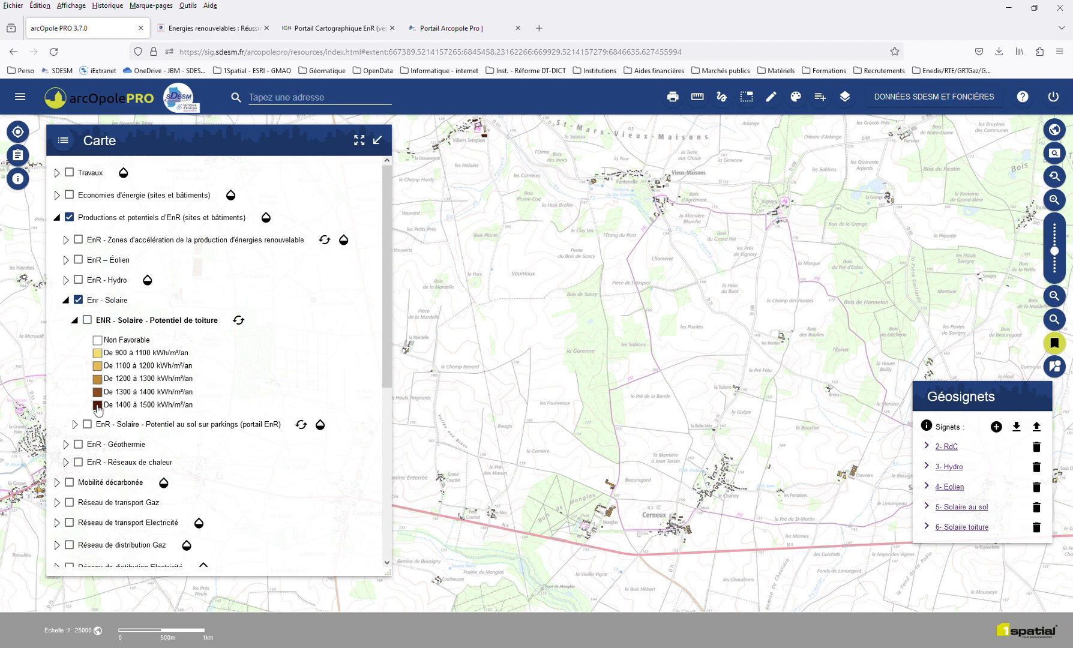
pyautogui.click(87, 425)
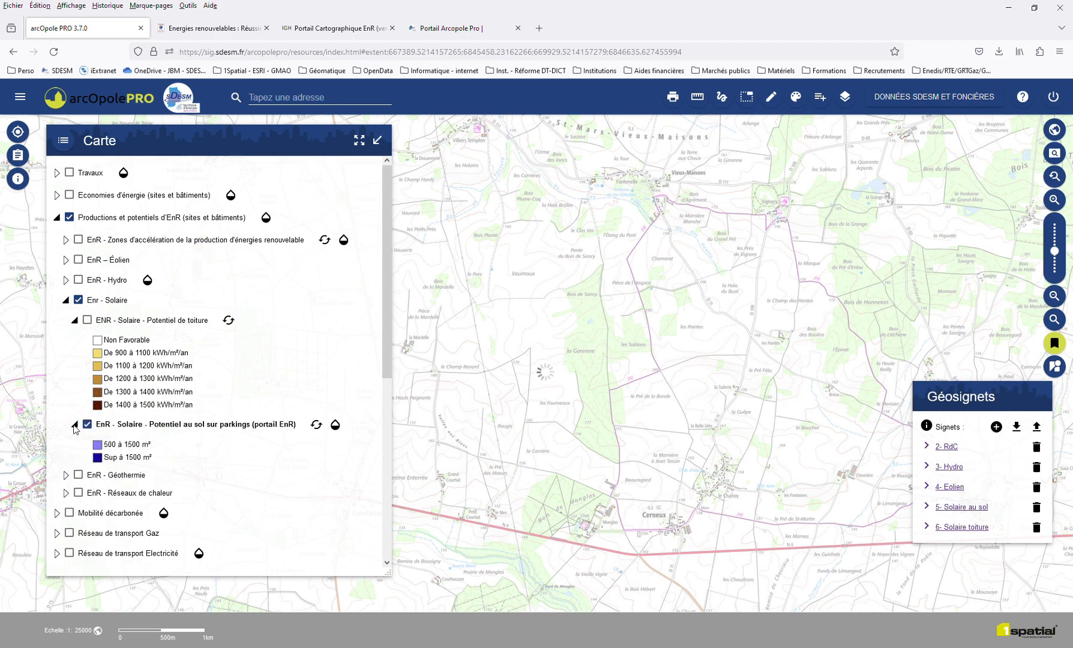
pyautogui.click(74, 321)
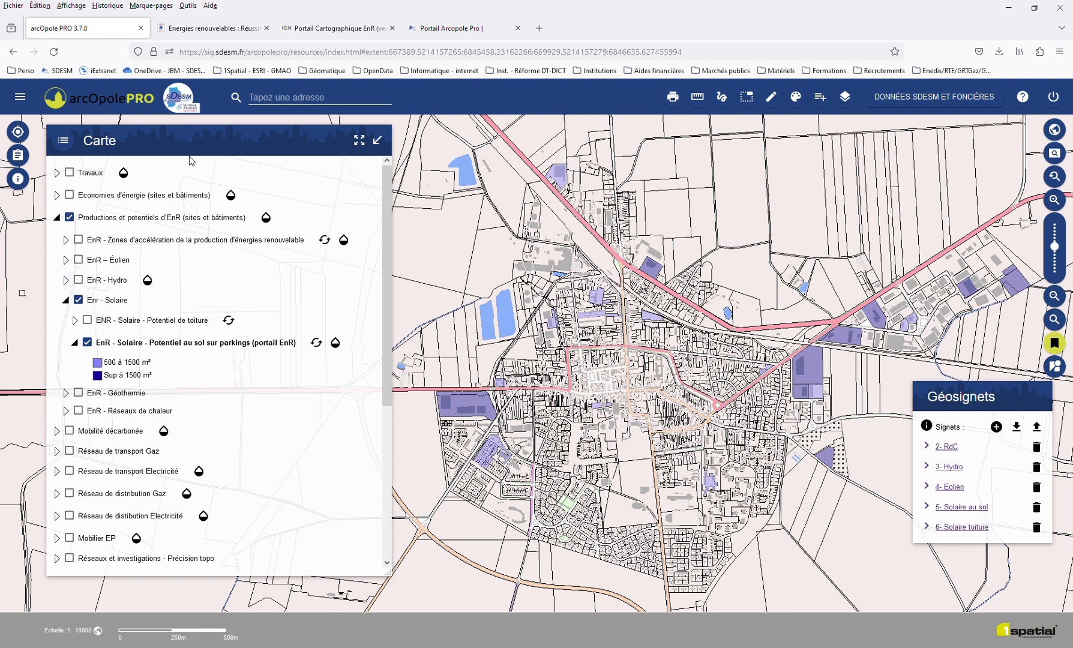
# - Query the large car park on the east edge of Nangis and read its ground-level solar potential sheet
pyautogui.click(63, 141)
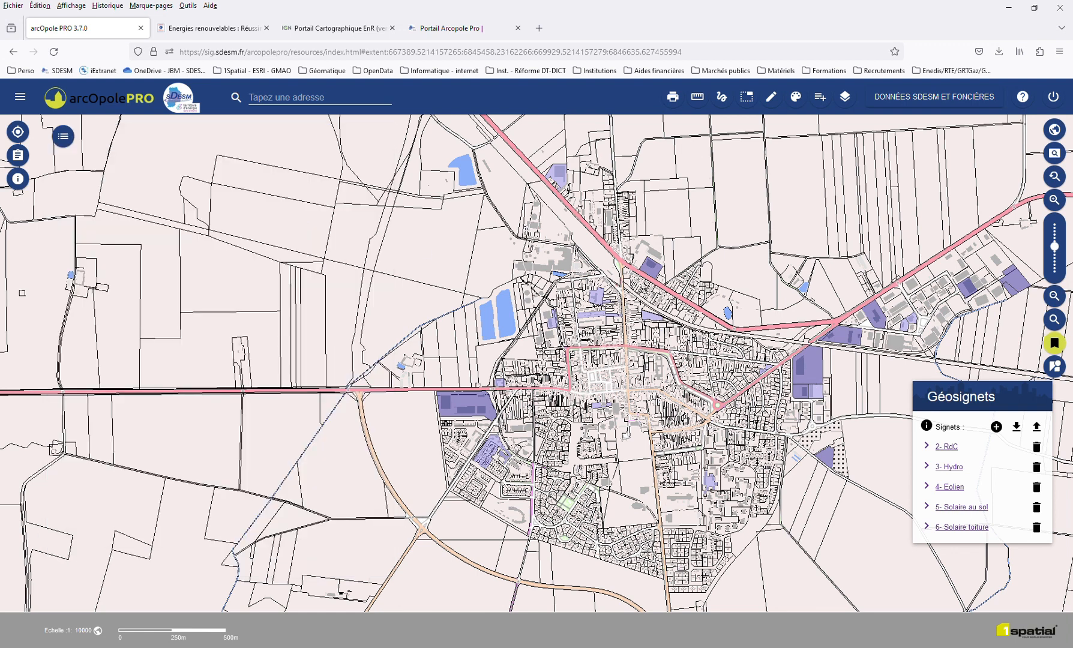
pyautogui.click(819, 372)
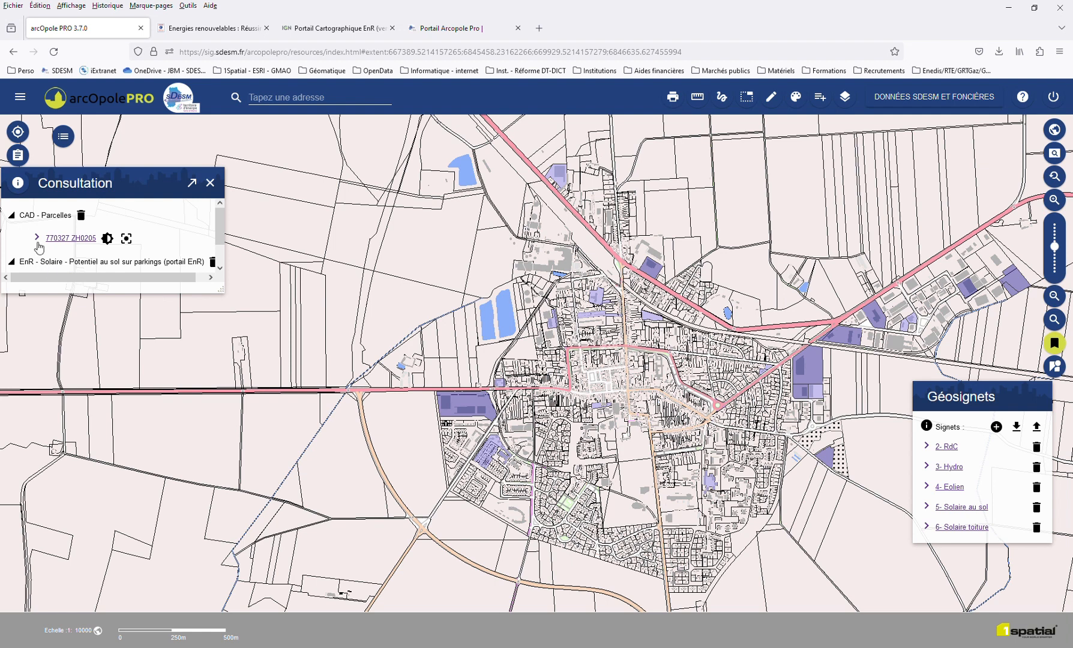
pyautogui.click(12, 216)
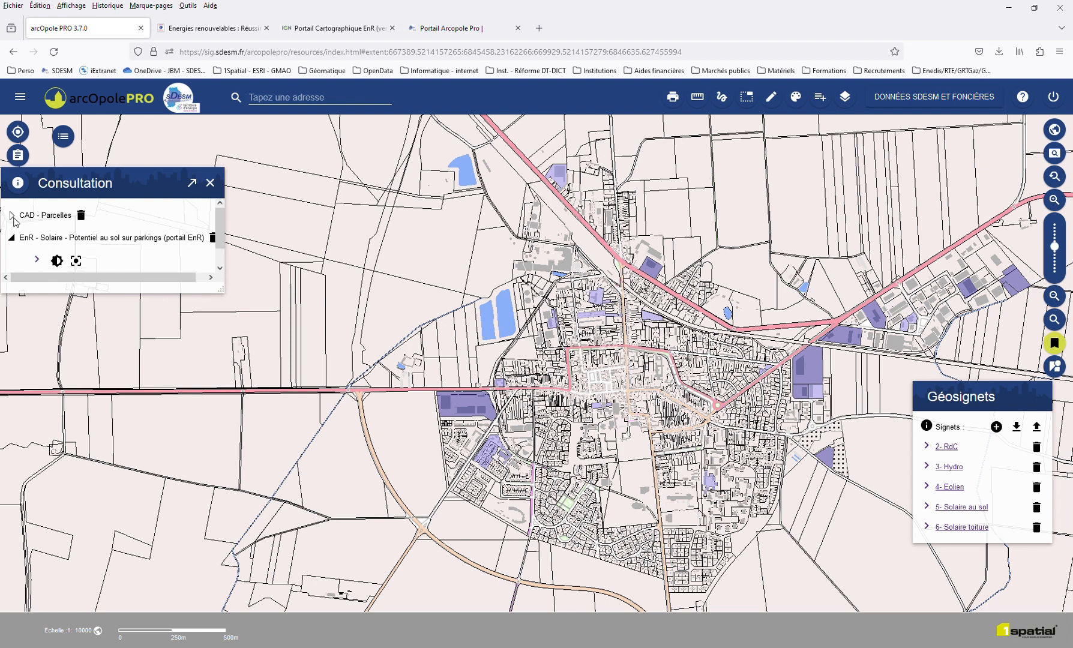
pyautogui.click(37, 261)
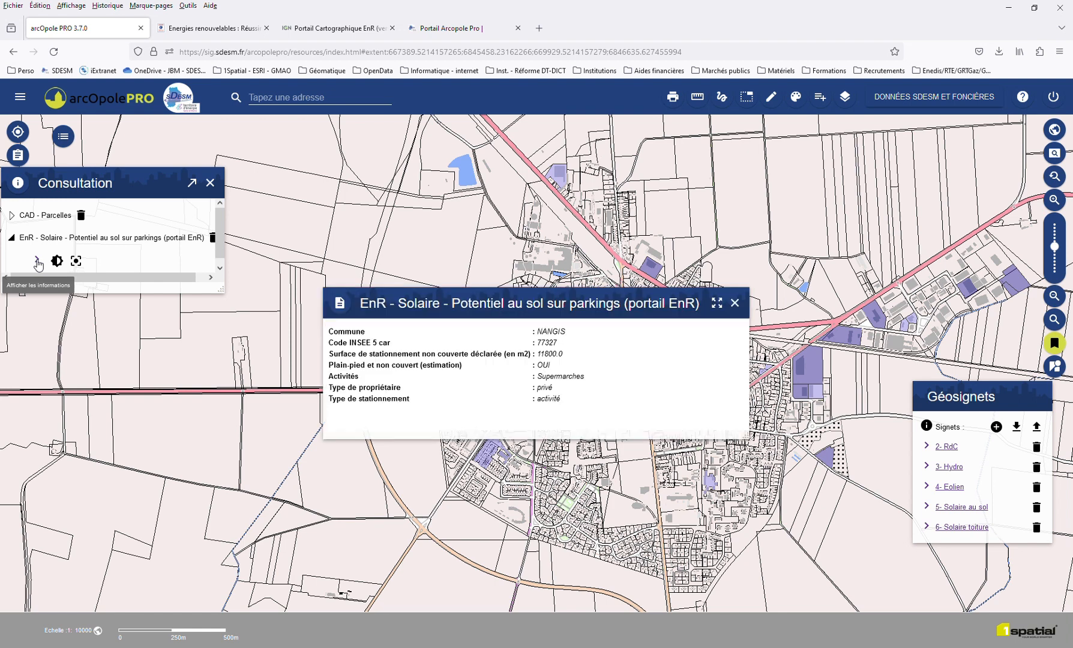
pyautogui.moveTo(496, 311); pyautogui.dragTo(725, 167)
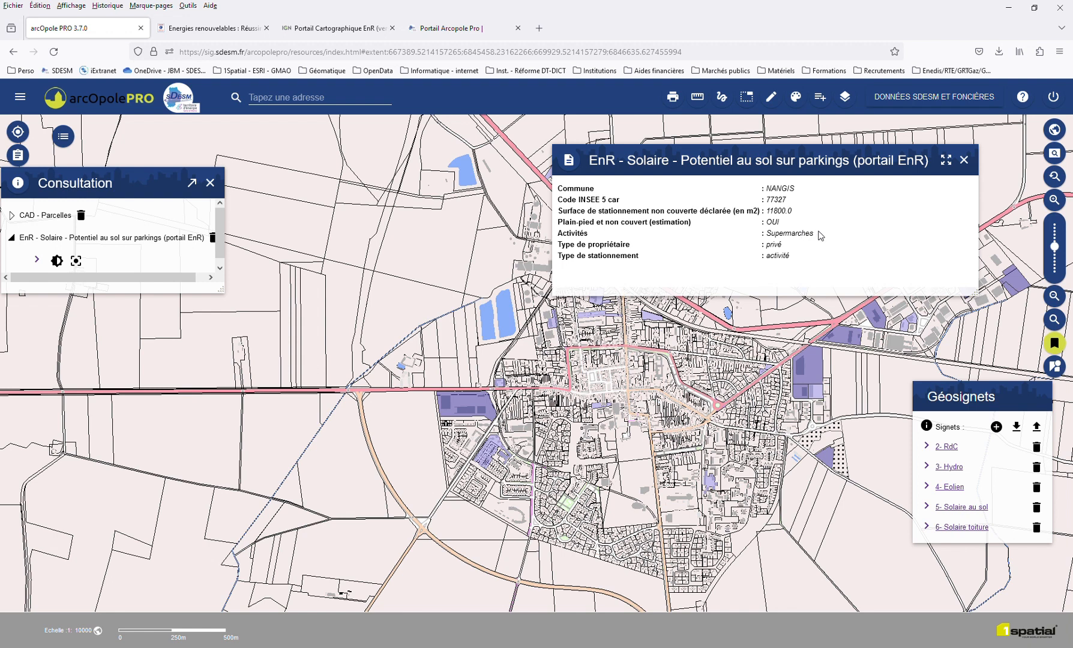
pyautogui.click(964, 160)
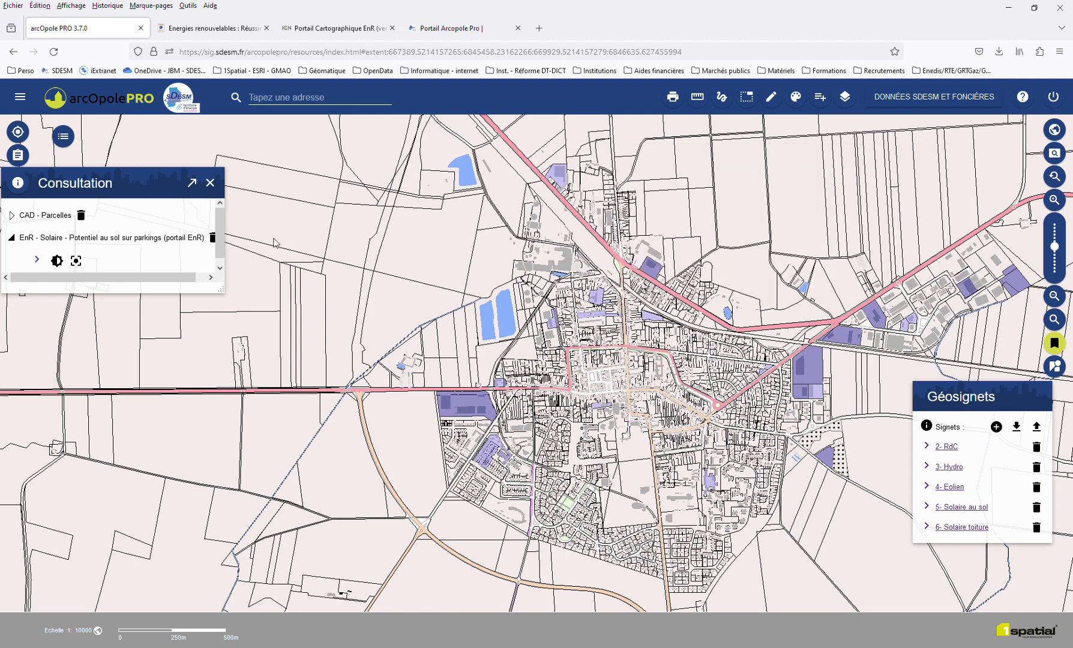
# - Consult the cadastral sheet of parcel 770327 ZH0205 for the queried car park and close the query results
pyautogui.click(12, 220)
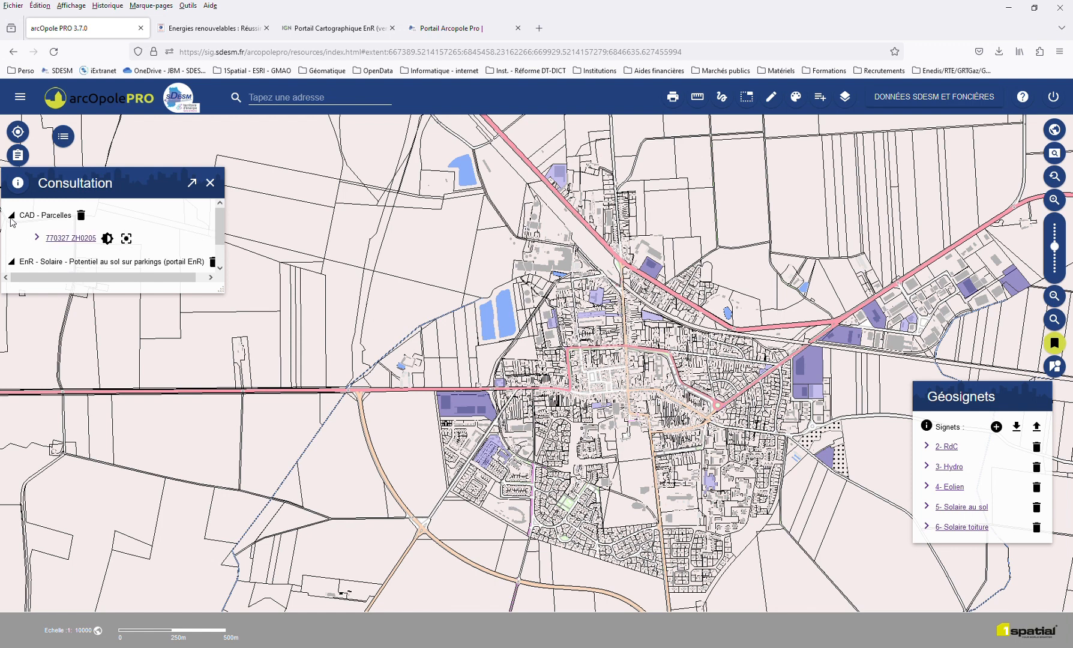
pyautogui.click(66, 239)
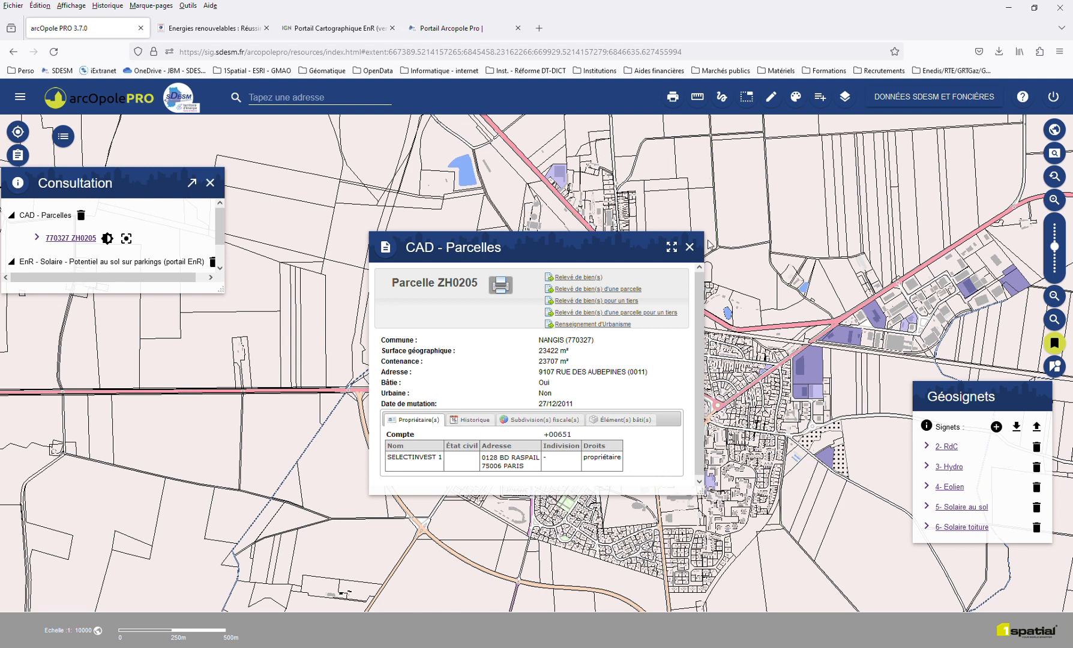
pyautogui.click(690, 248)
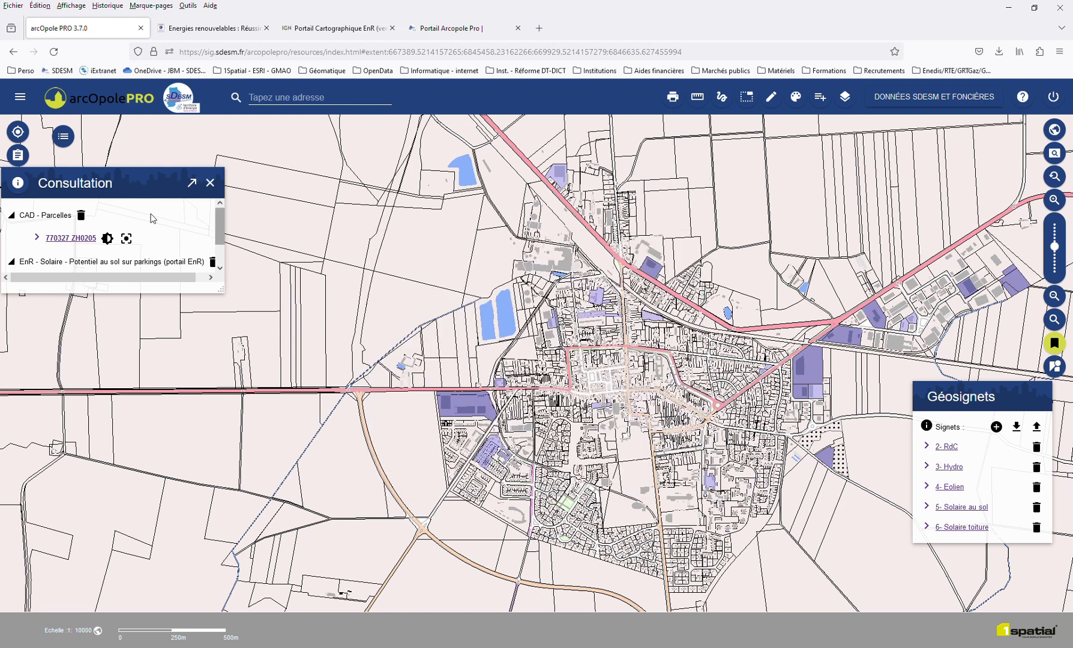
pyautogui.click(11, 216)
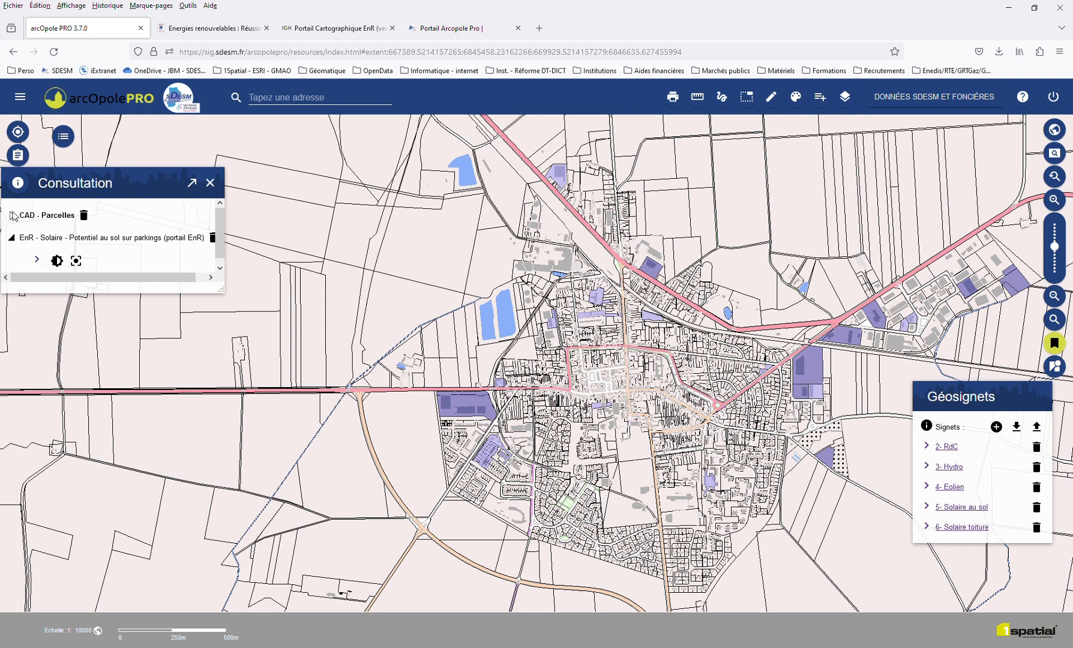
pyautogui.click(210, 184)
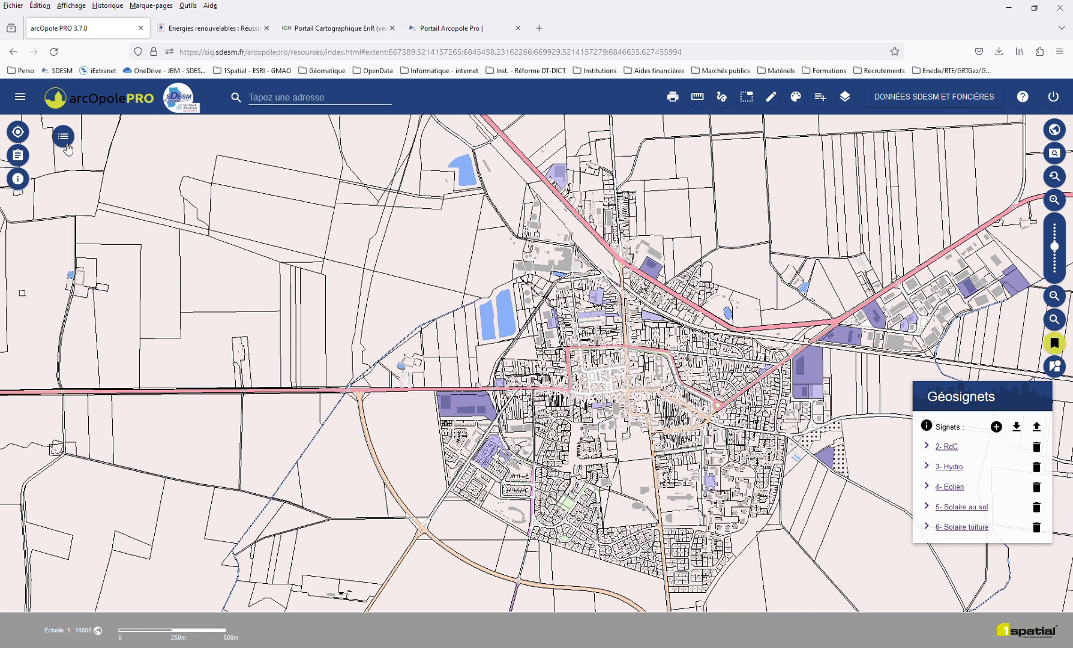
# - Overlay the Patrimoine naturel layers of the Environnement group on the solar car park map and list the sublayers
pyautogui.click(65, 142)
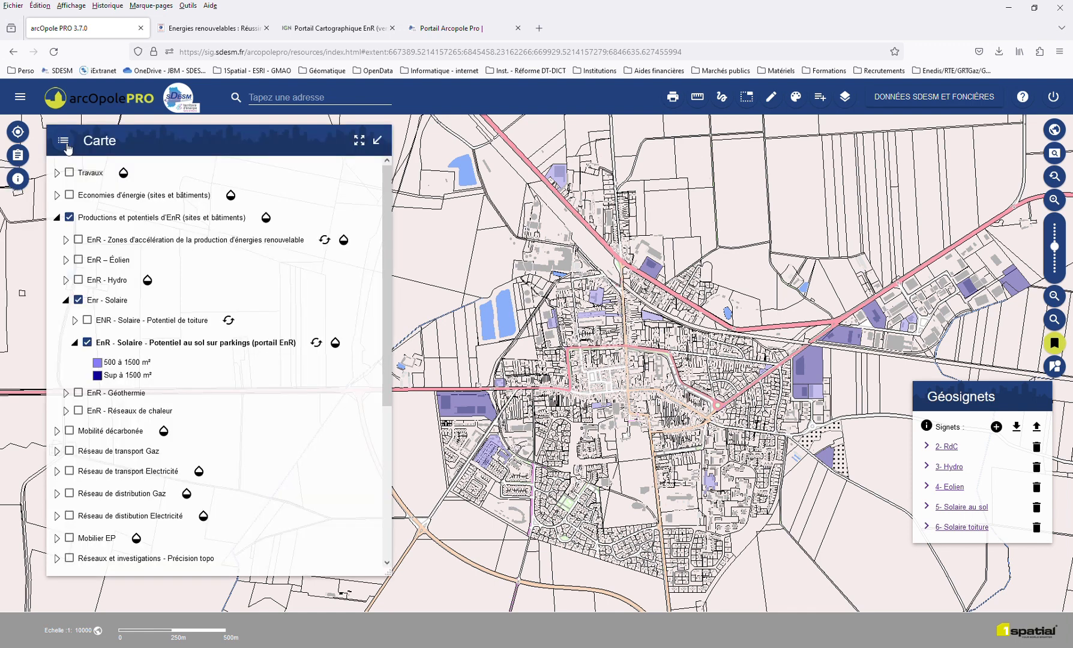
pyautogui.click(57, 219)
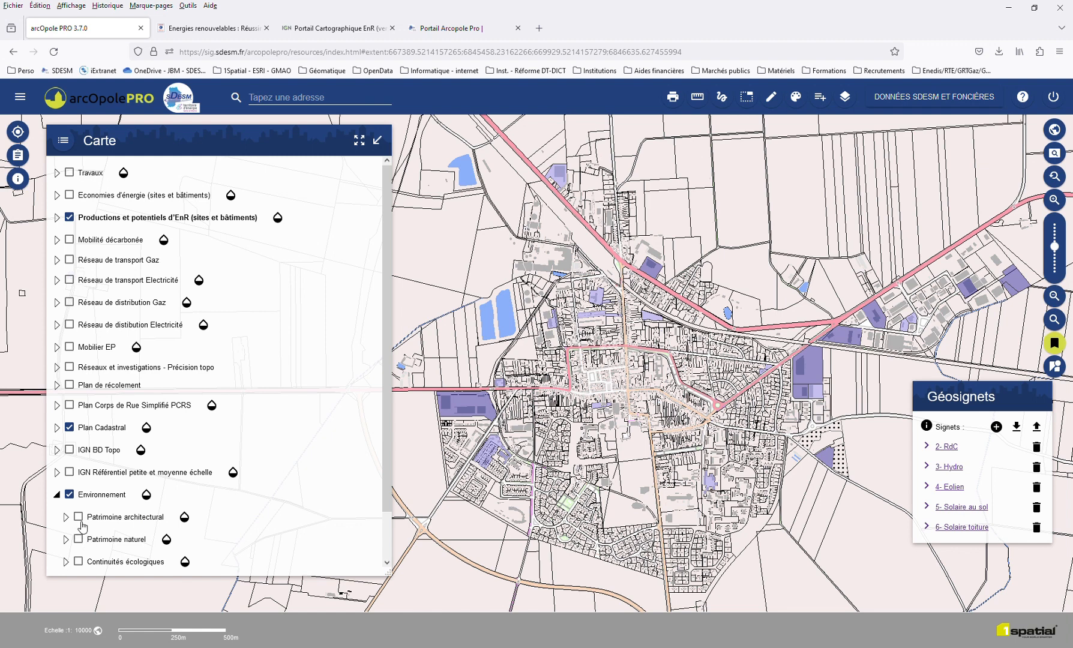
pyautogui.click(77, 540)
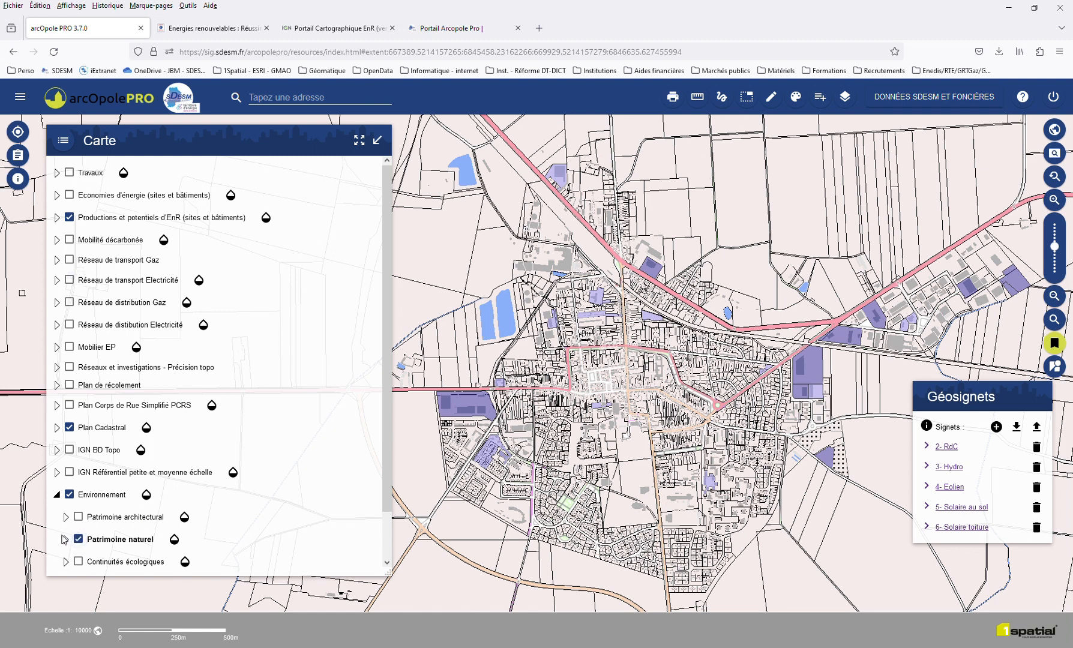
pyautogui.click(77, 540)
pyautogui.click(66, 539)
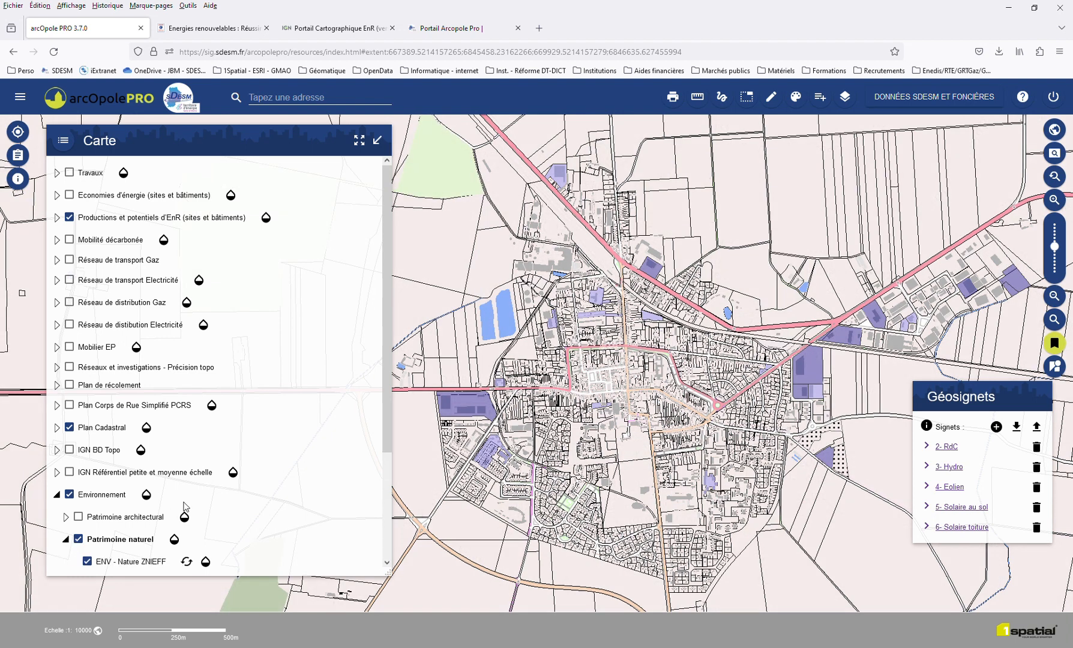
pyautogui.scroll(-3, 186, 507)
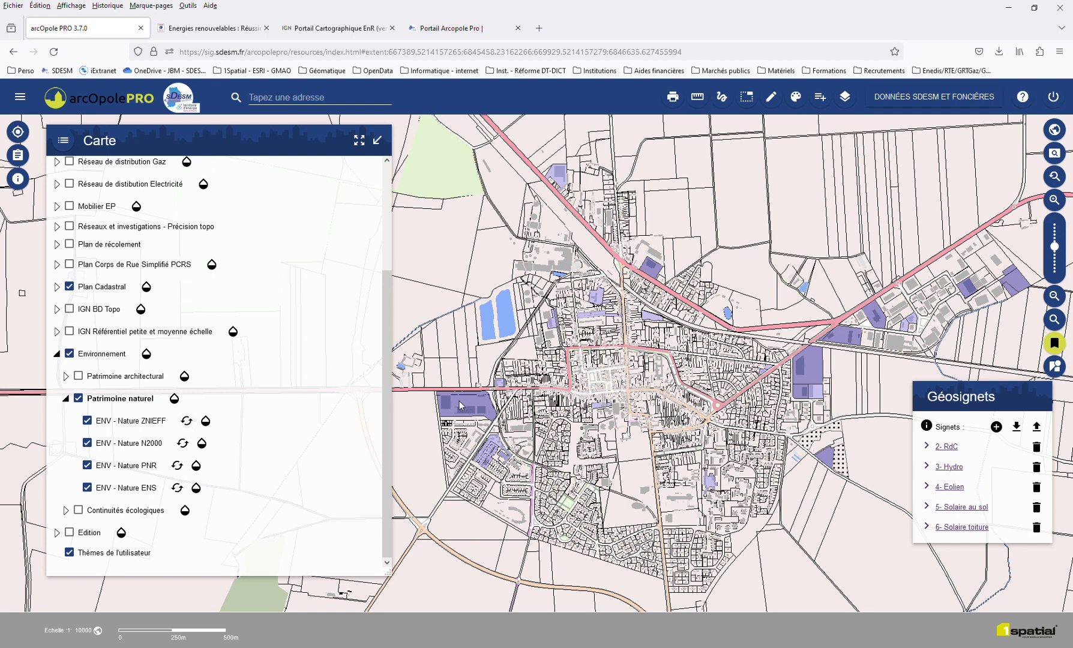
# - Show the legends of the ENV - Nature ZNIEFF, N2000 and ENS sublayers and collapse the Patrimoine naturel group
pyautogui.click(192, 420)
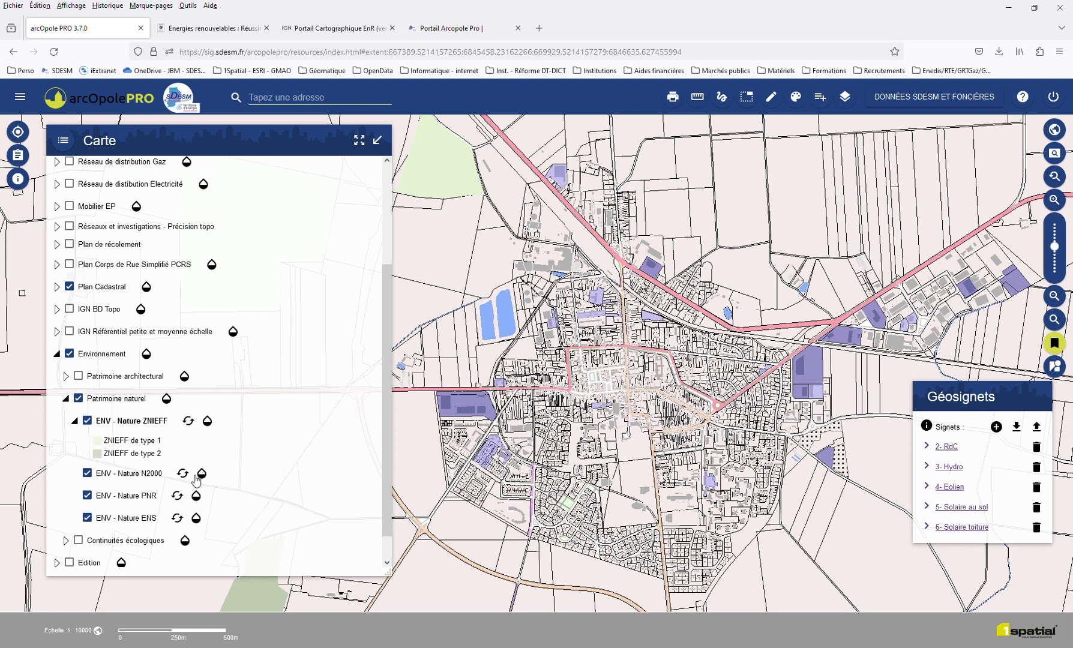
pyautogui.click(184, 474)
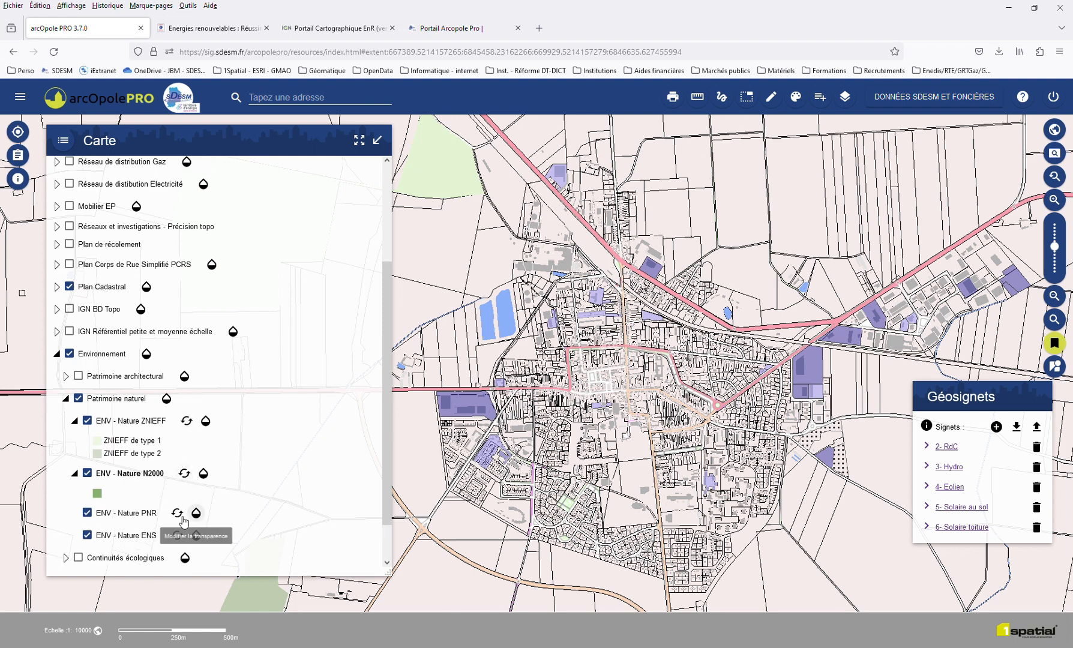
pyautogui.click(181, 535)
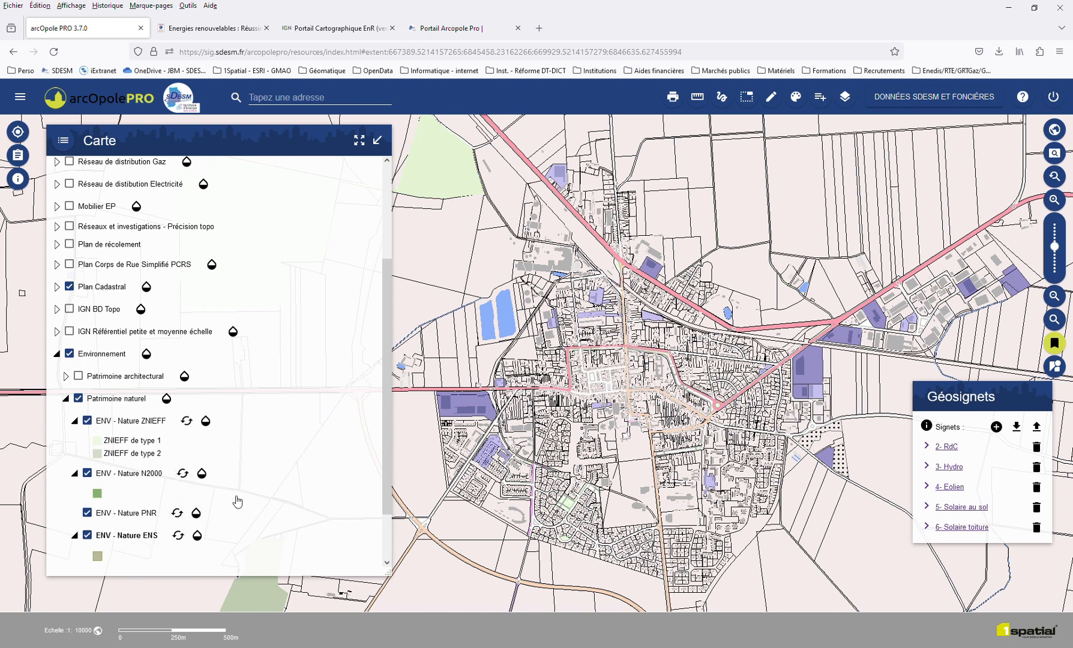
pyautogui.click(65, 399)
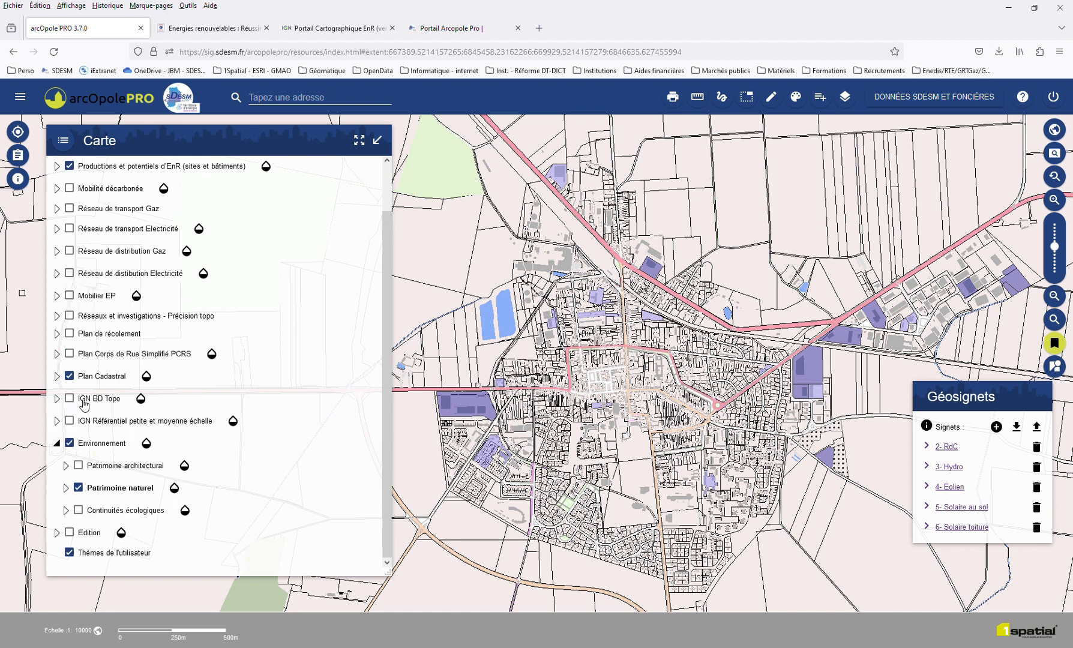
# - Replace the Patrimoine naturel layers with Patrimoine architectural, review its sublayers and collapse the group
pyautogui.click(78, 488)
pyautogui.click(78, 466)
pyautogui.click(65, 466)
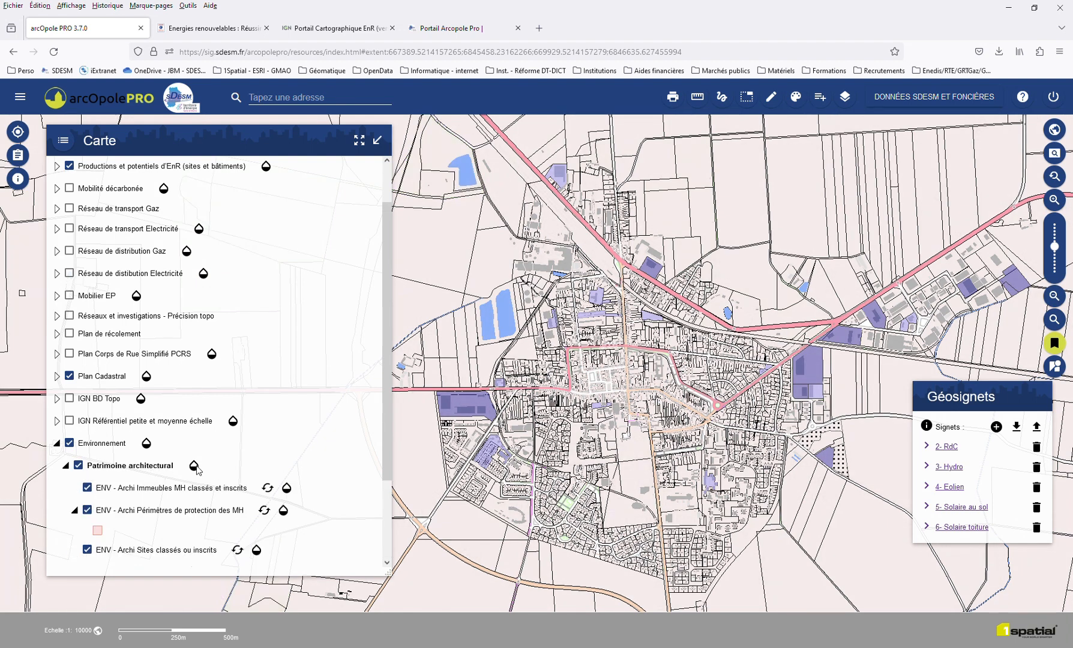
pyautogui.scroll(-3, 193, 477)
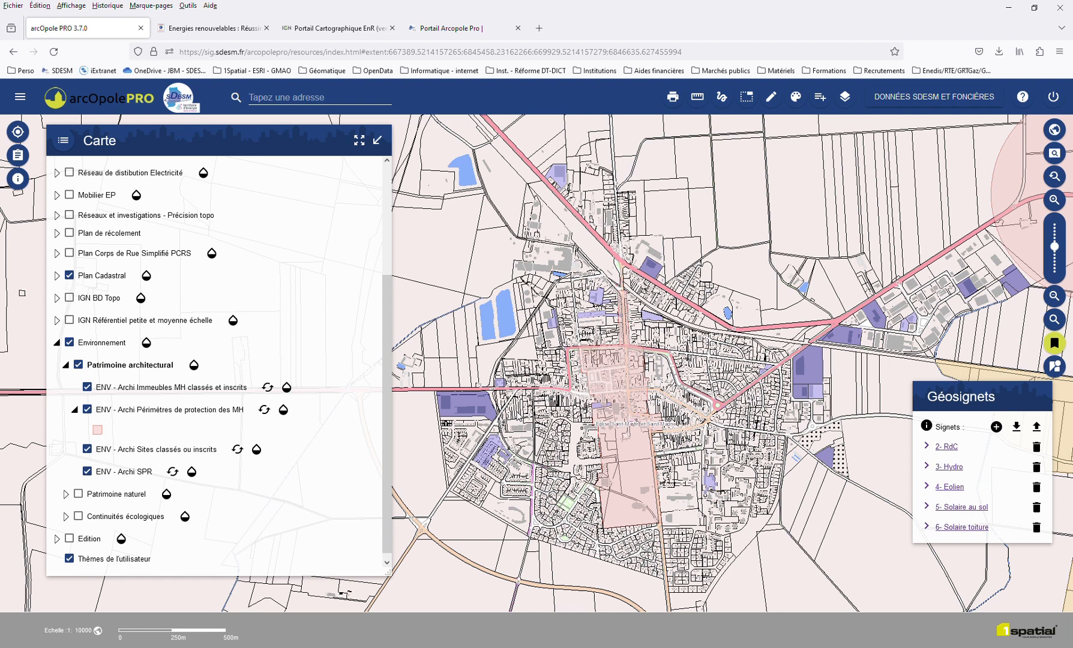
pyautogui.click(66, 365)
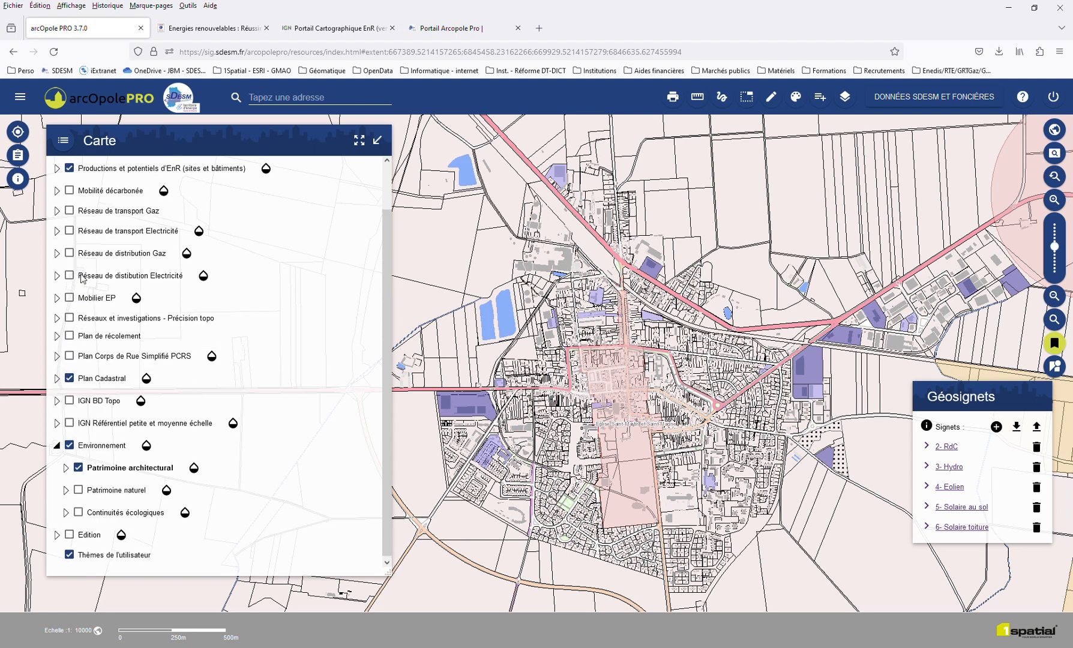
# - Replace the solar car park layer with ENR - Solaire - Potentiel de toiture and show the rooftop legend
pyautogui.scroll(2, 82, 278)
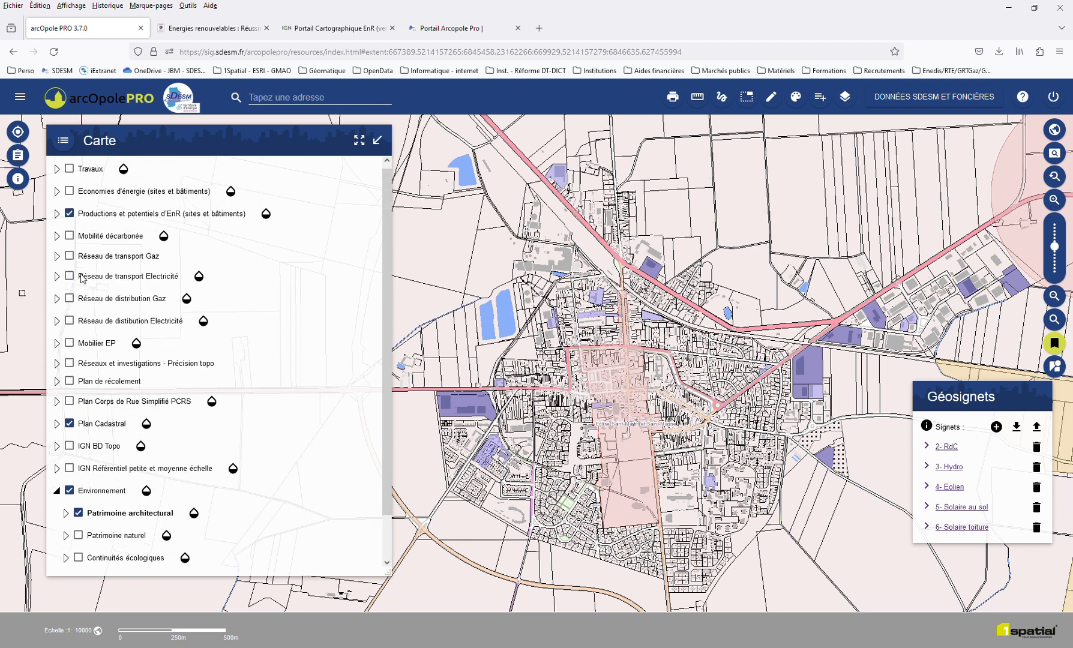
pyautogui.click(56, 218)
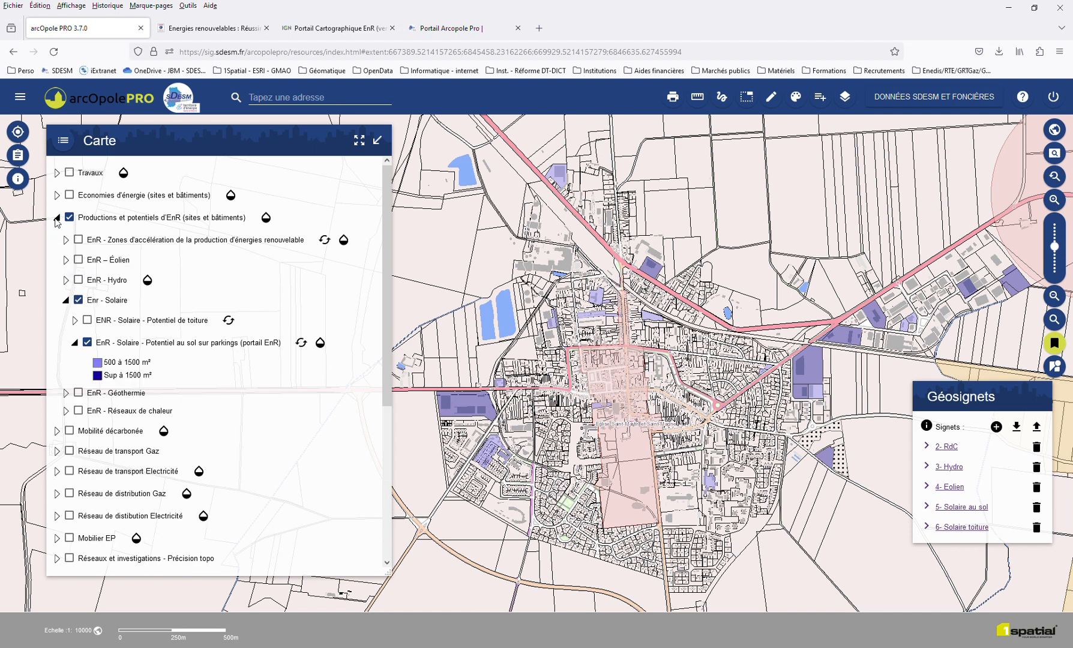
pyautogui.click(88, 321)
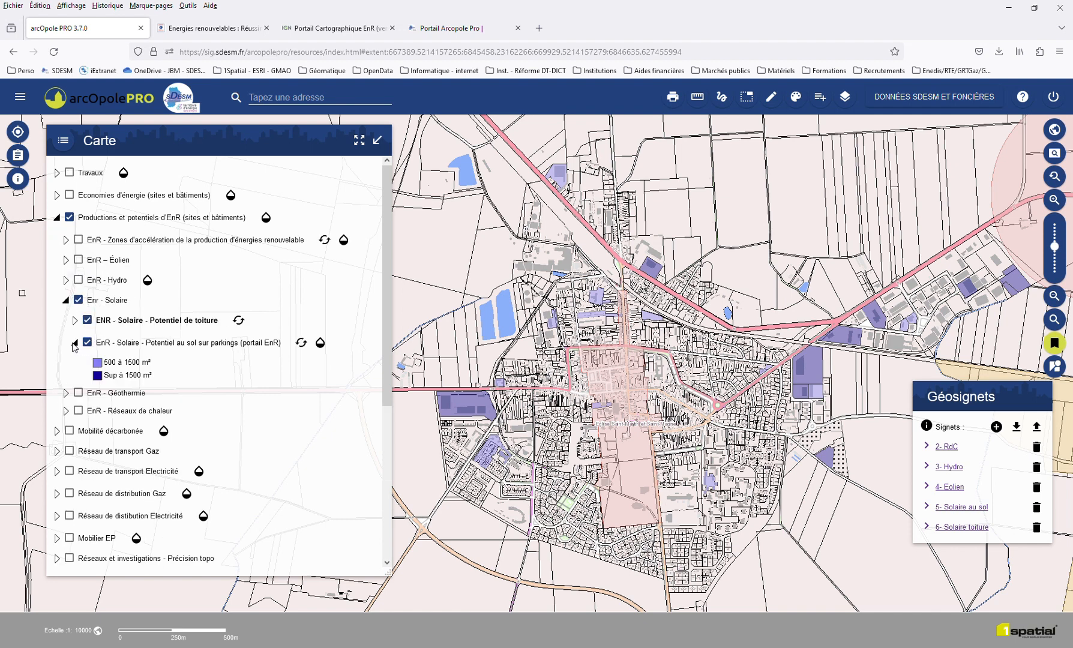
pyautogui.click(75, 343)
pyautogui.click(88, 343)
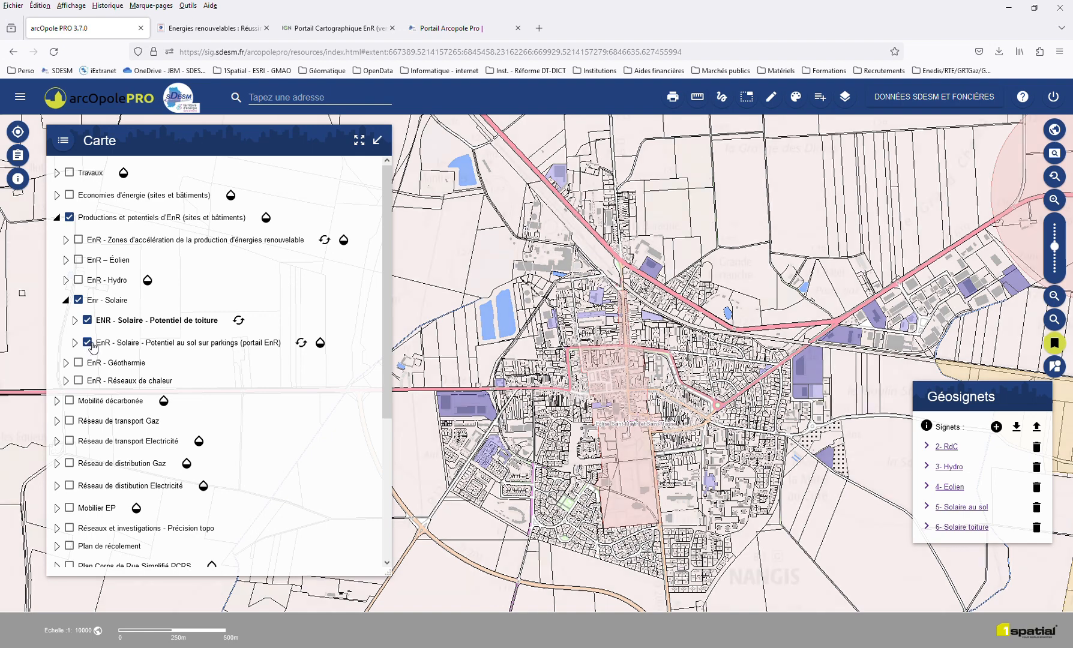
pyautogui.click(74, 322)
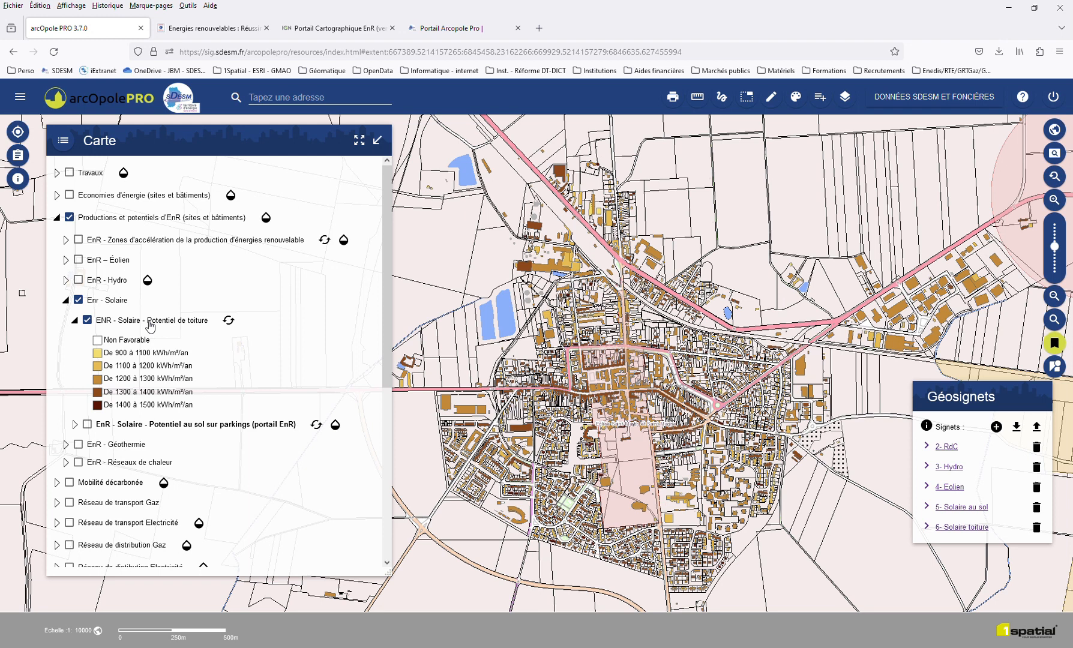
# - Go to the 6- Solaire toiture bookmark and query the long industrial roof south of the main road, then hide the layer list
pyautogui.click(973, 529)
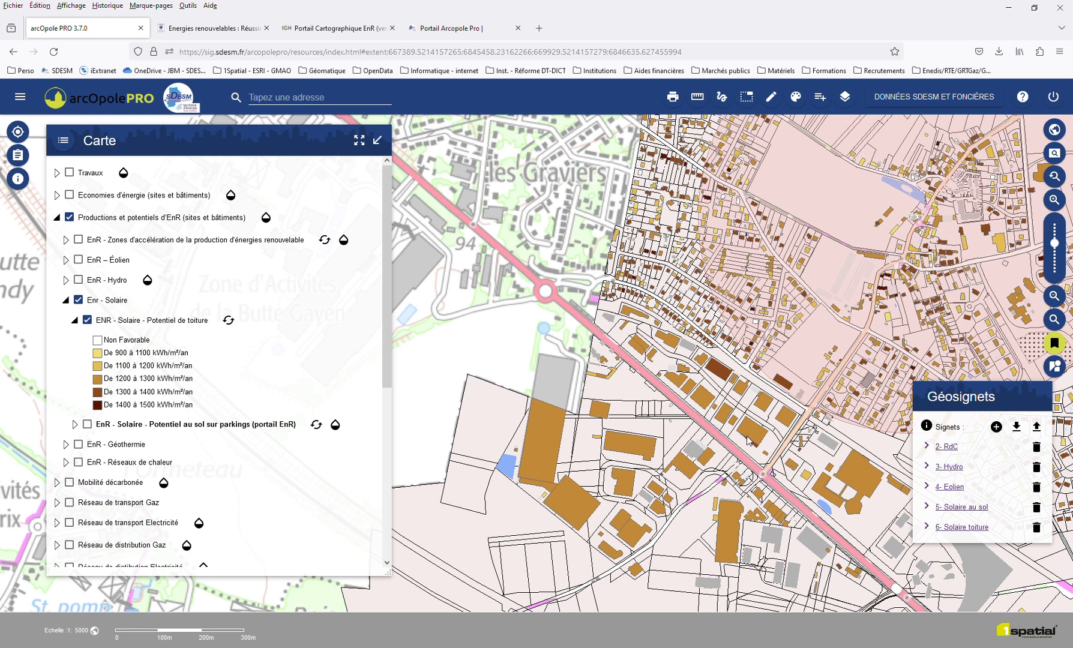
pyautogui.moveTo(747, 440)
pyautogui.click(727, 539)
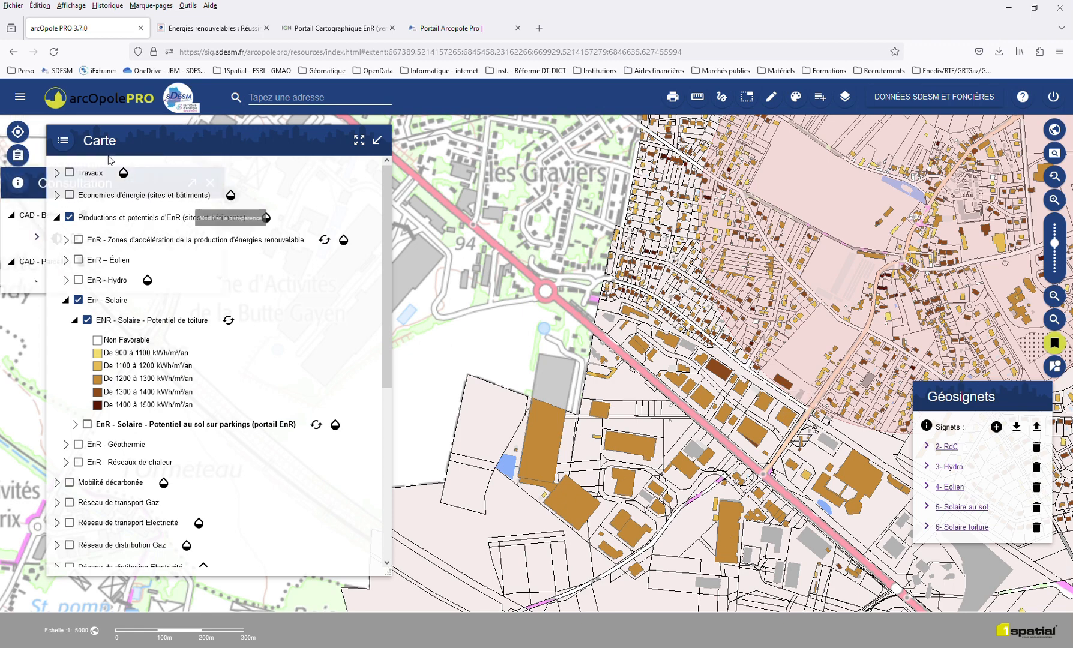
pyautogui.click(64, 143)
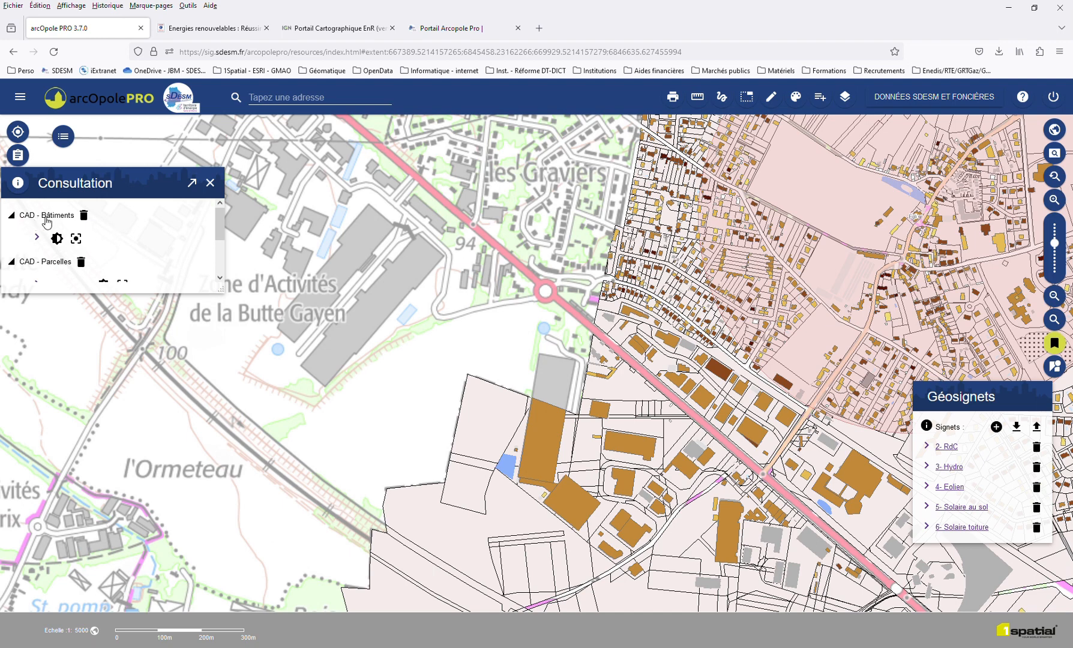
# - Read the queried building's ENR - Solaire - Potentiel de toiture details beside the map and close the detail sheet
pyautogui.click(11, 218)
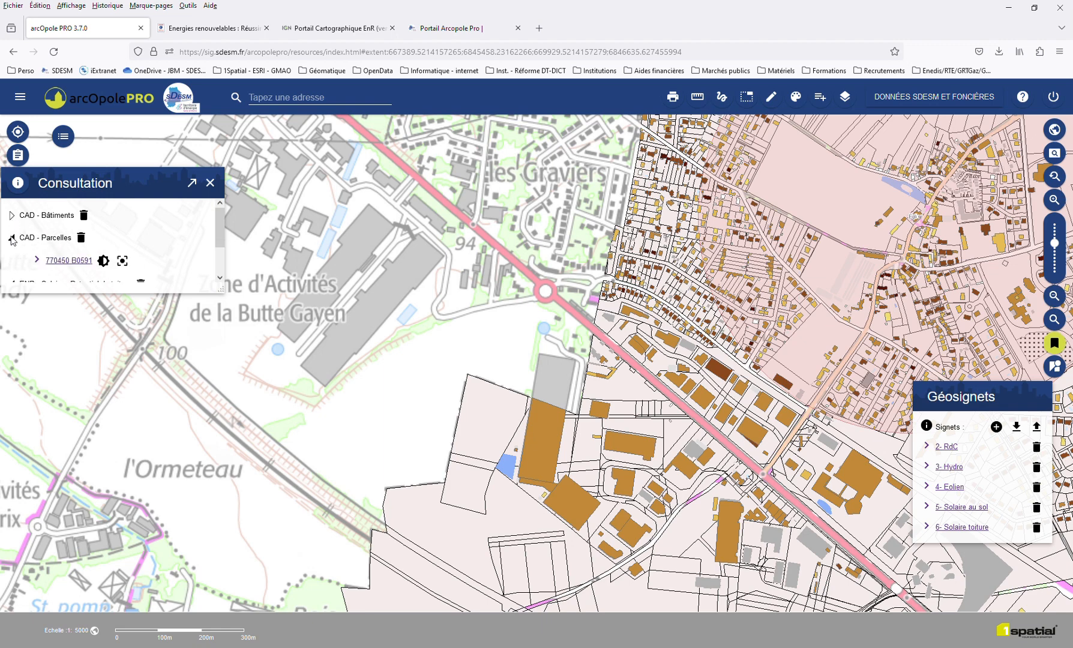
pyautogui.click(11, 238)
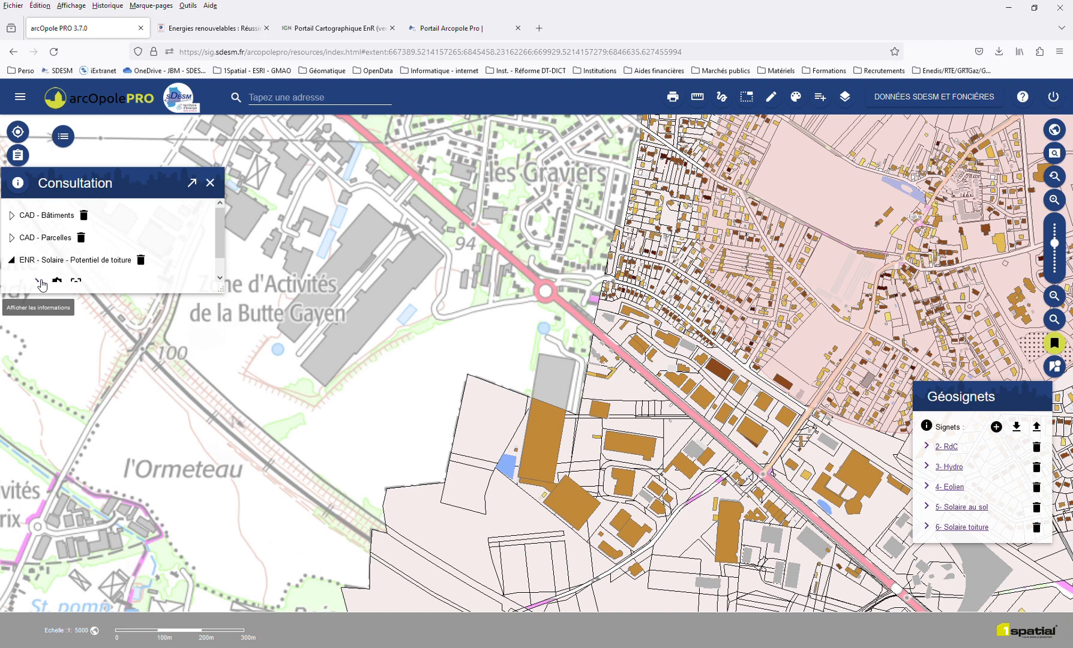
pyautogui.click(219, 278)
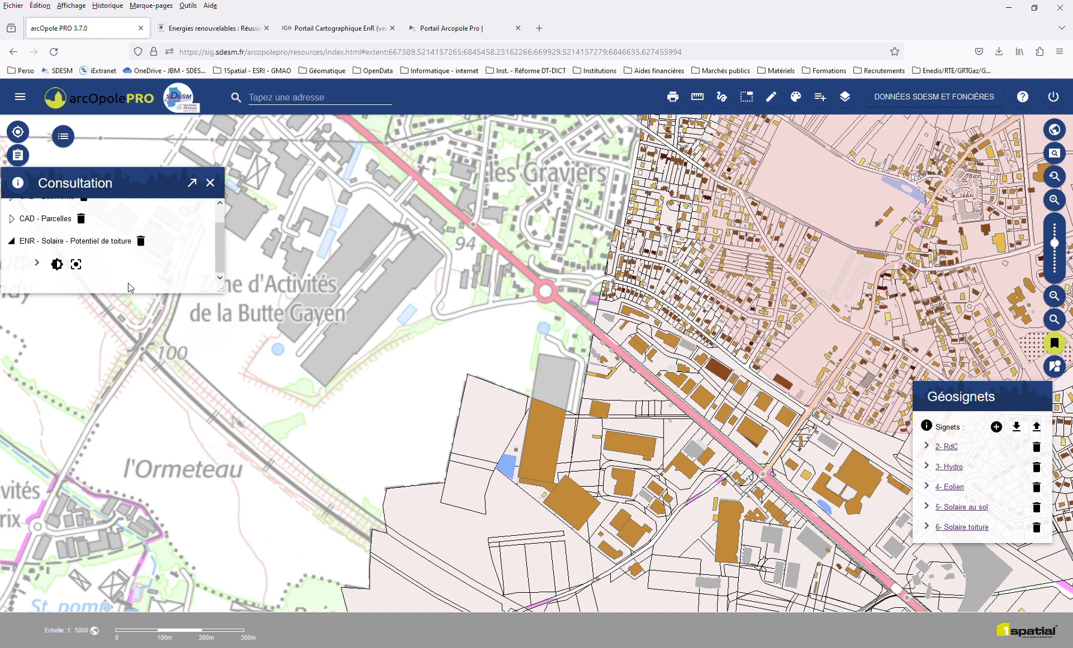
pyautogui.click(39, 268)
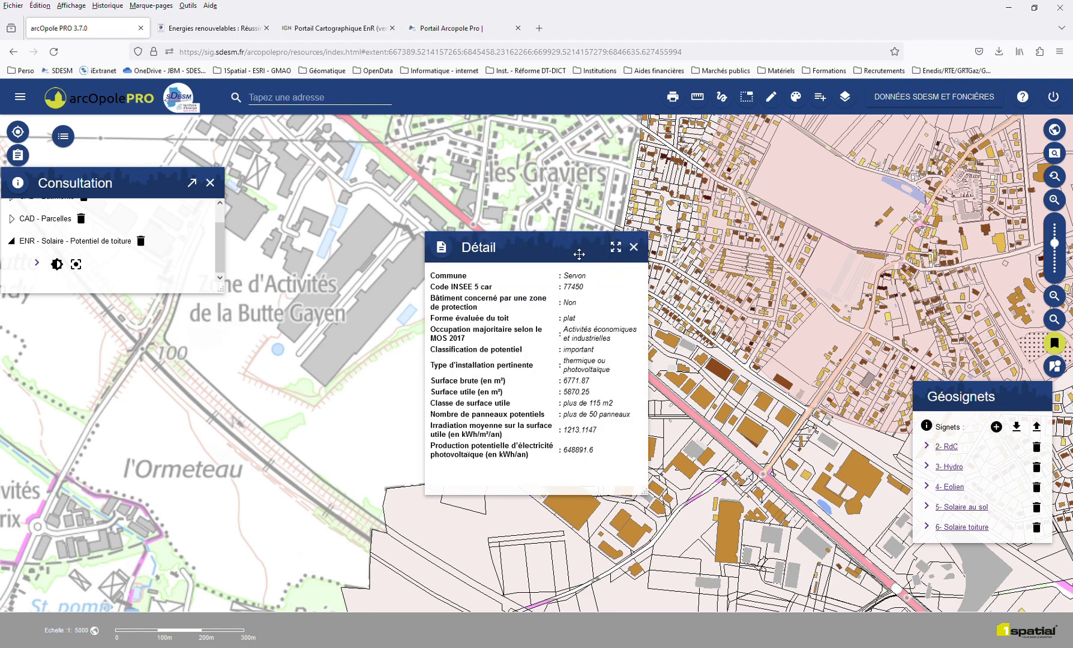
pyautogui.moveTo(572, 247); pyautogui.dragTo(254, 283)
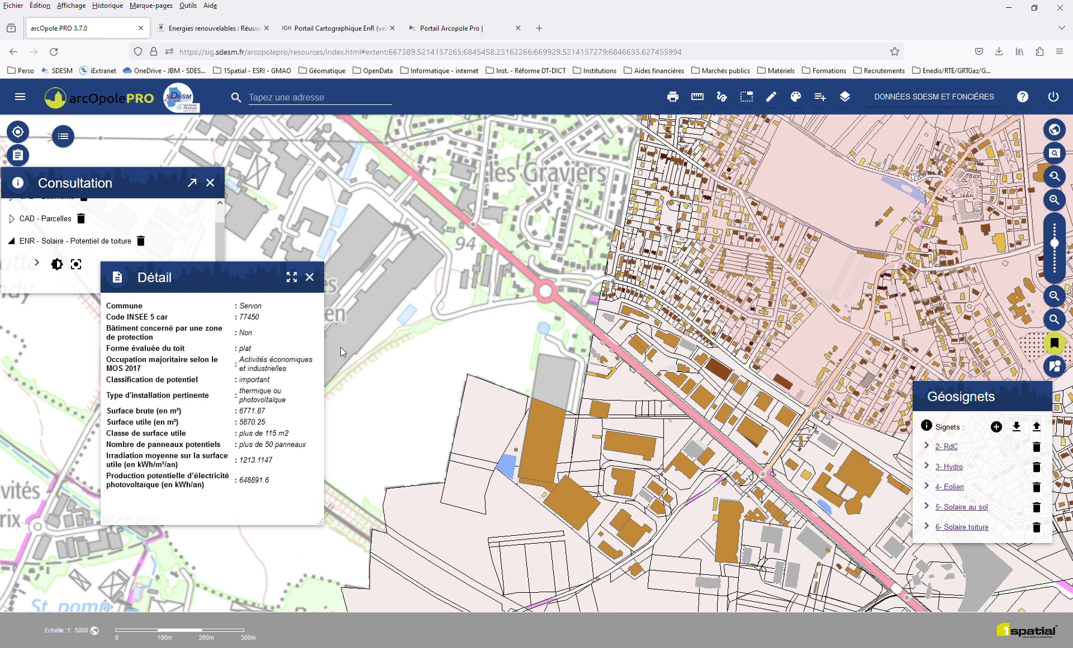
pyautogui.click(309, 277)
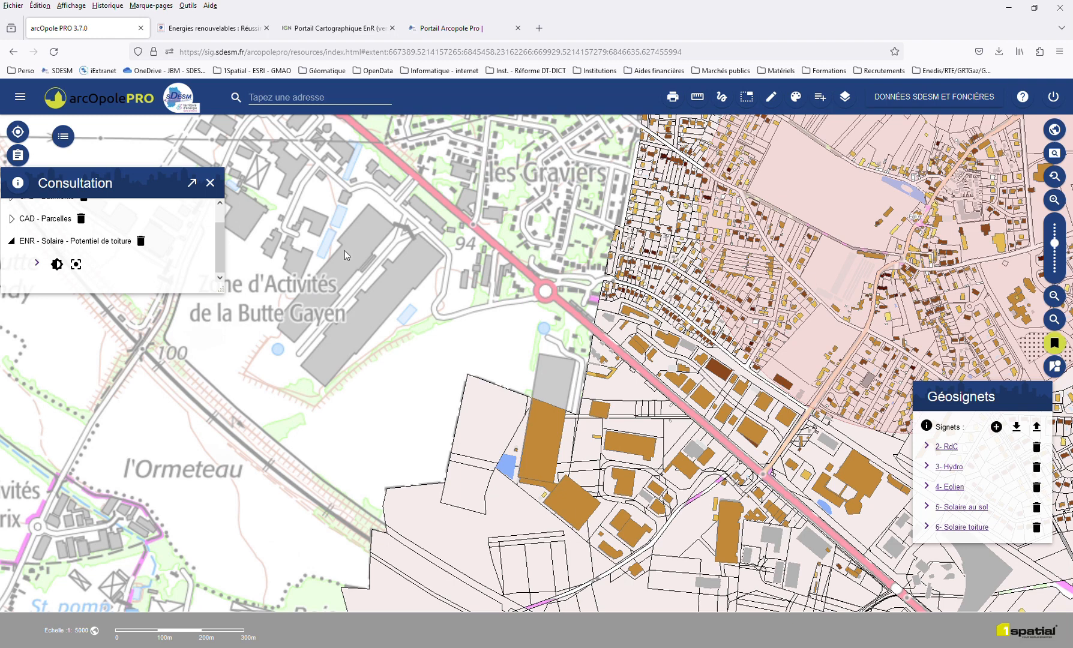
# - Start a feature selection and set its target layer to ENR - Solaire - Potentiel de toiture
pyautogui.click(748, 102)
pyautogui.moveTo(817, 194); pyautogui.dragTo(823, 160)
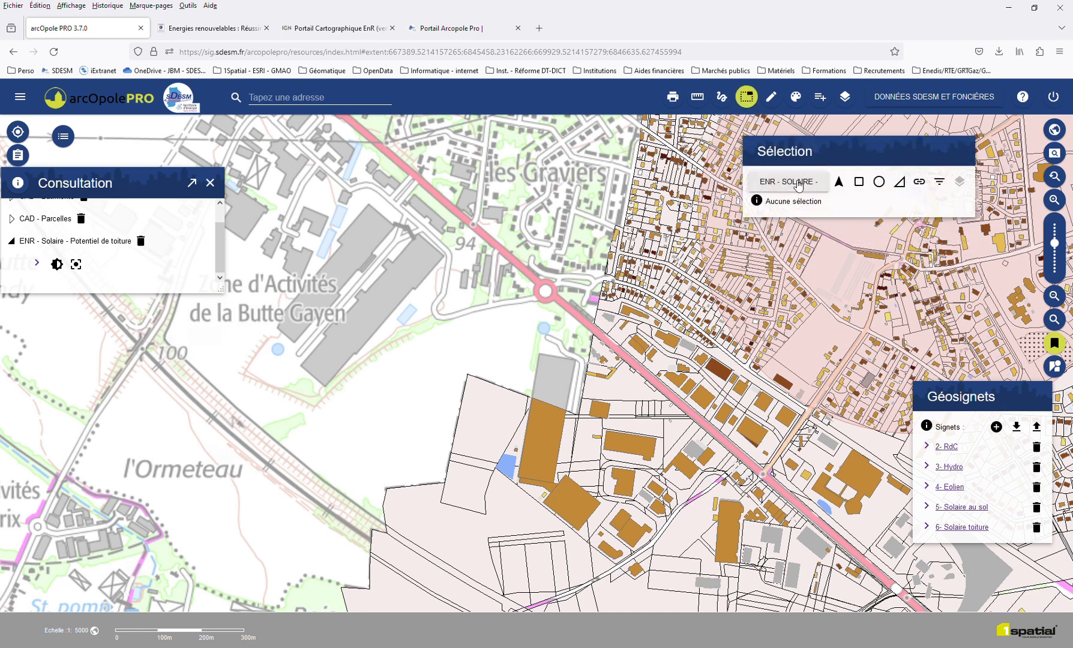
pyautogui.click(798, 183)
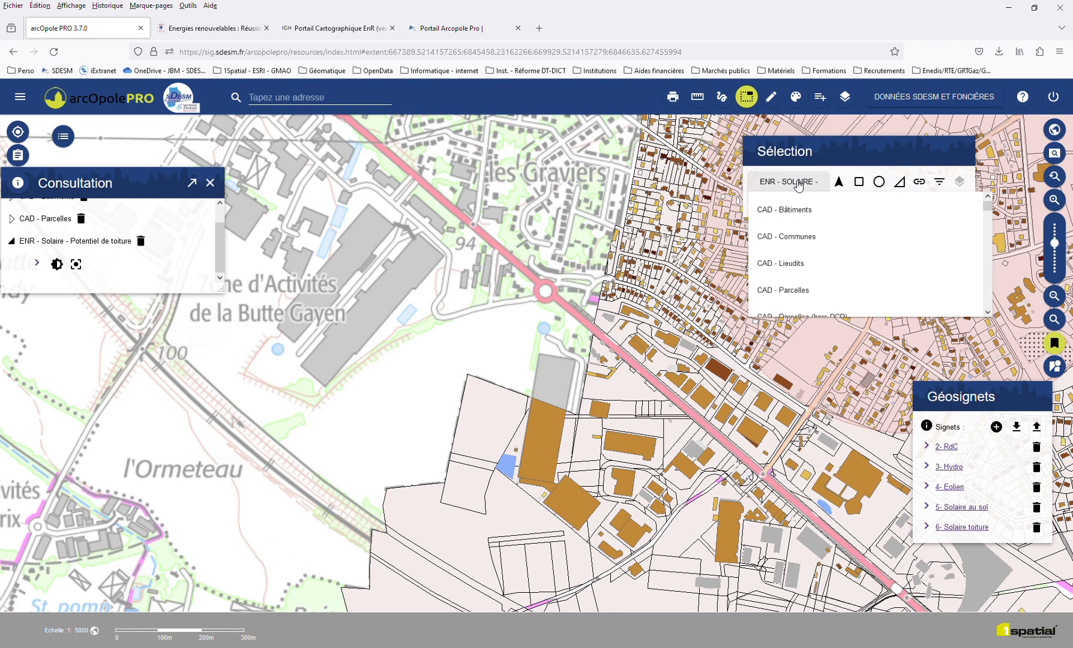
pyautogui.click(987, 312)
pyautogui.scroll(-5, 987, 311)
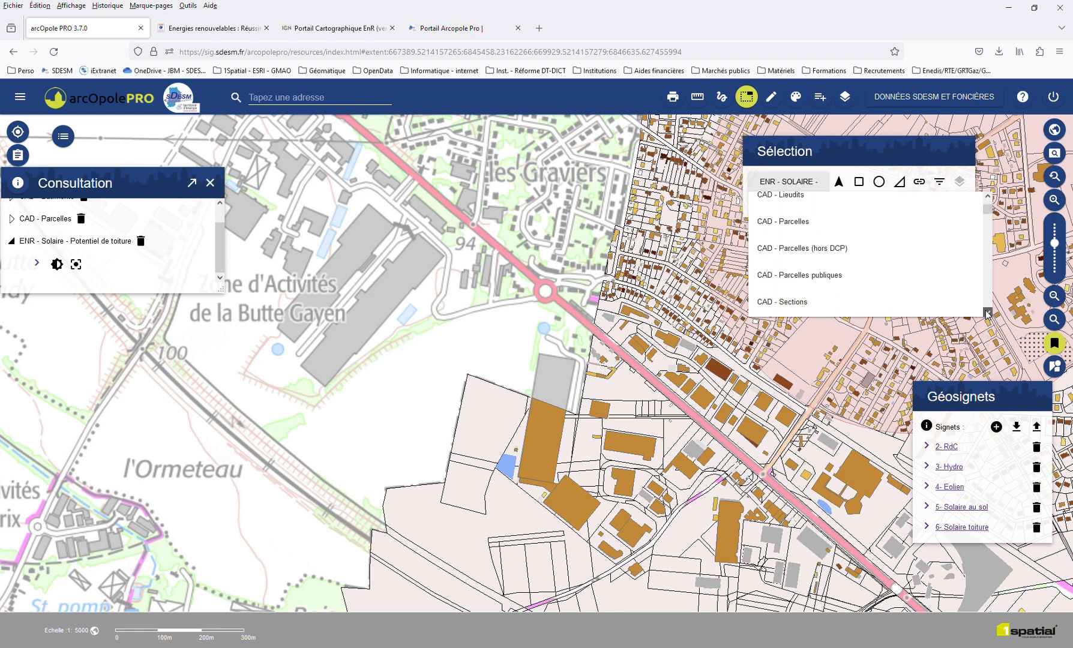
pyautogui.scroll(-5, 988, 311)
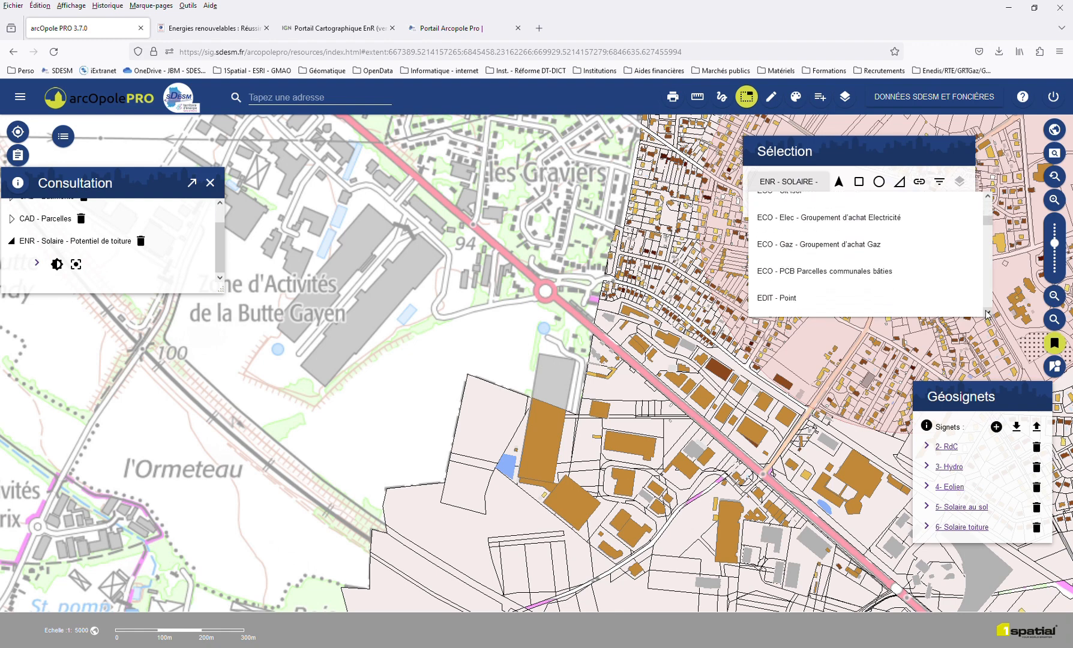
pyautogui.scroll(-5, 987, 311)
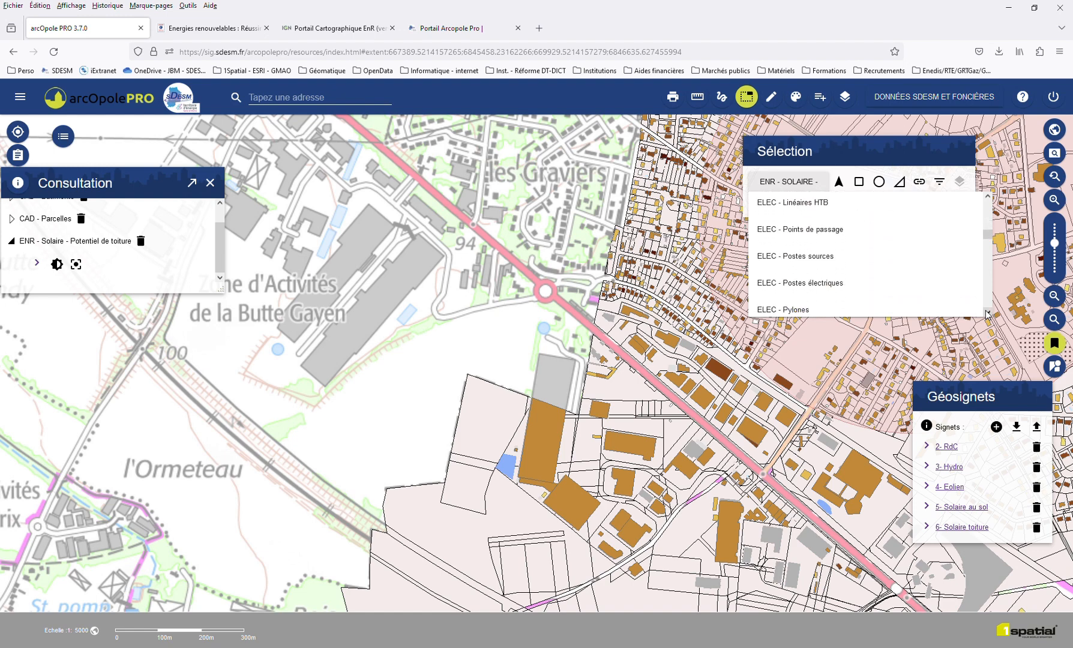
pyautogui.scroll(-1, 987, 311)
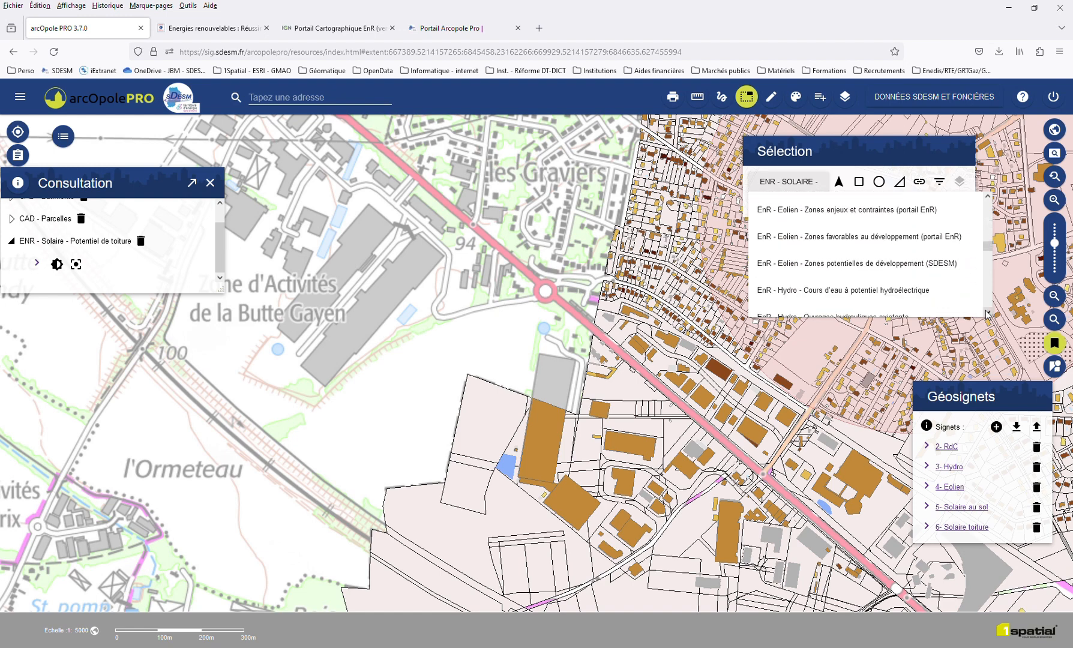
pyautogui.scroll(-3, 987, 312)
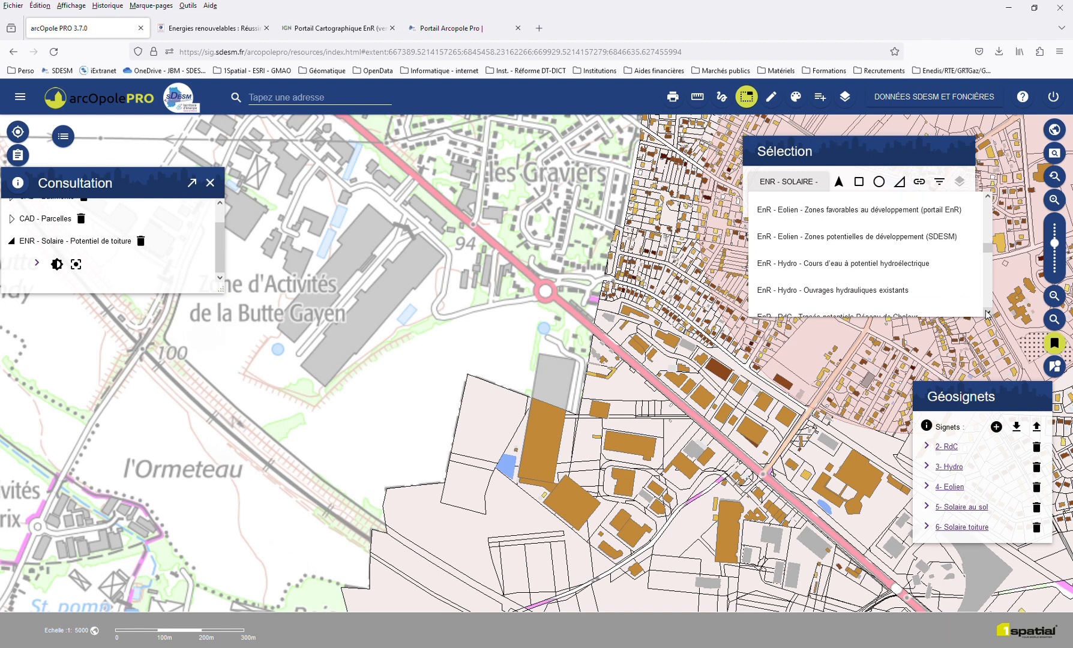
pyautogui.scroll(-2, 987, 311)
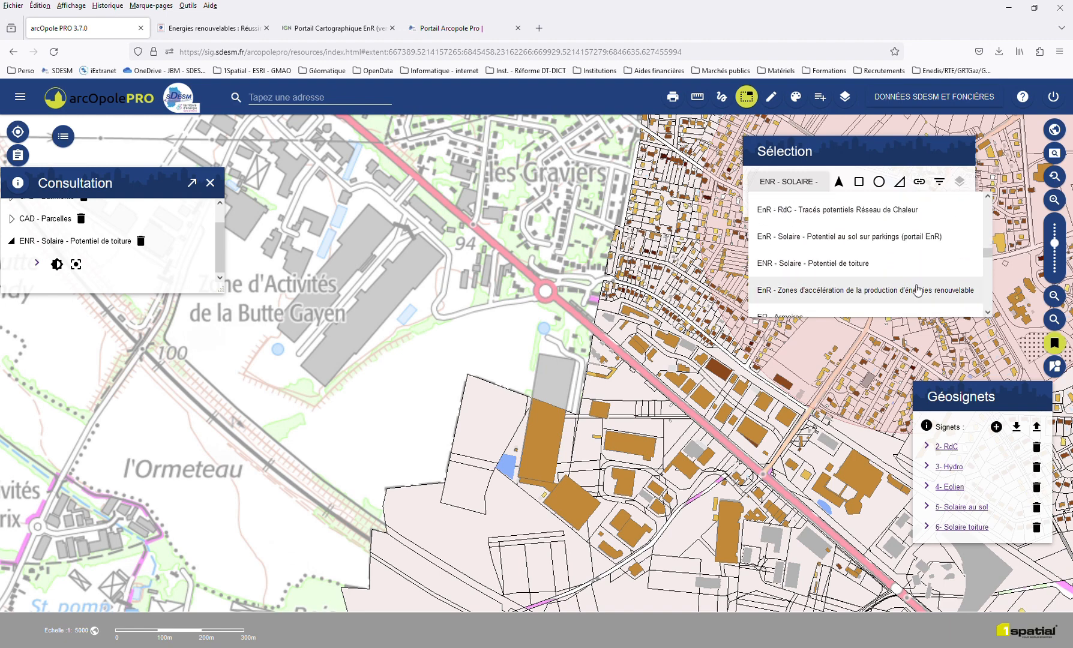
pyautogui.click(842, 268)
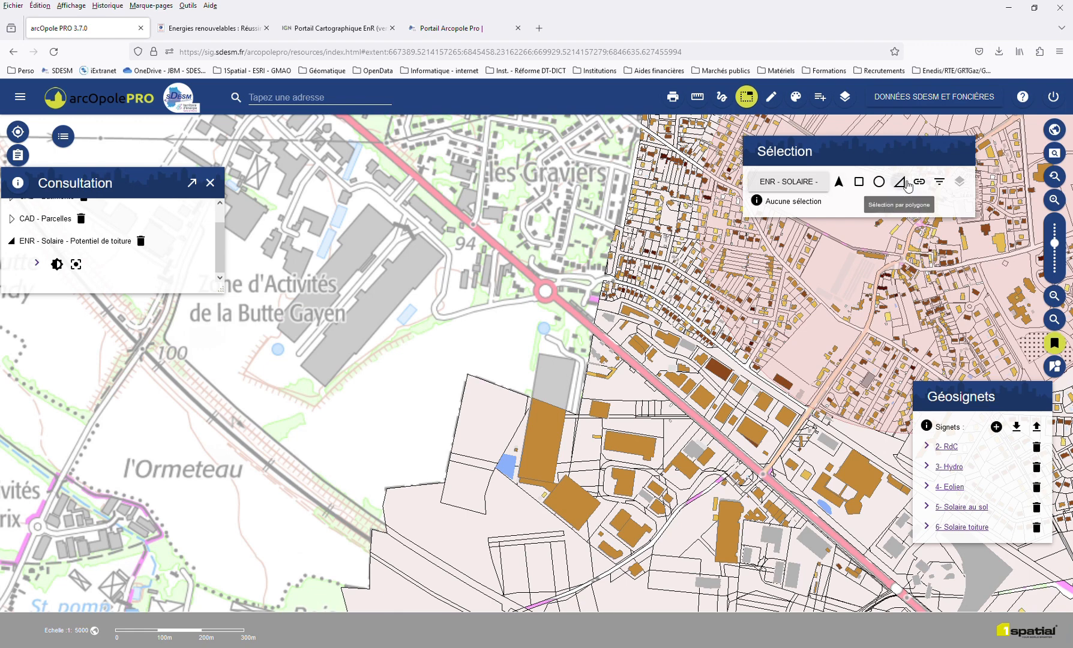
# - Select the rooftops inside a polygon drawn around the business zone along the north side of the main road
pyautogui.click(901, 182)
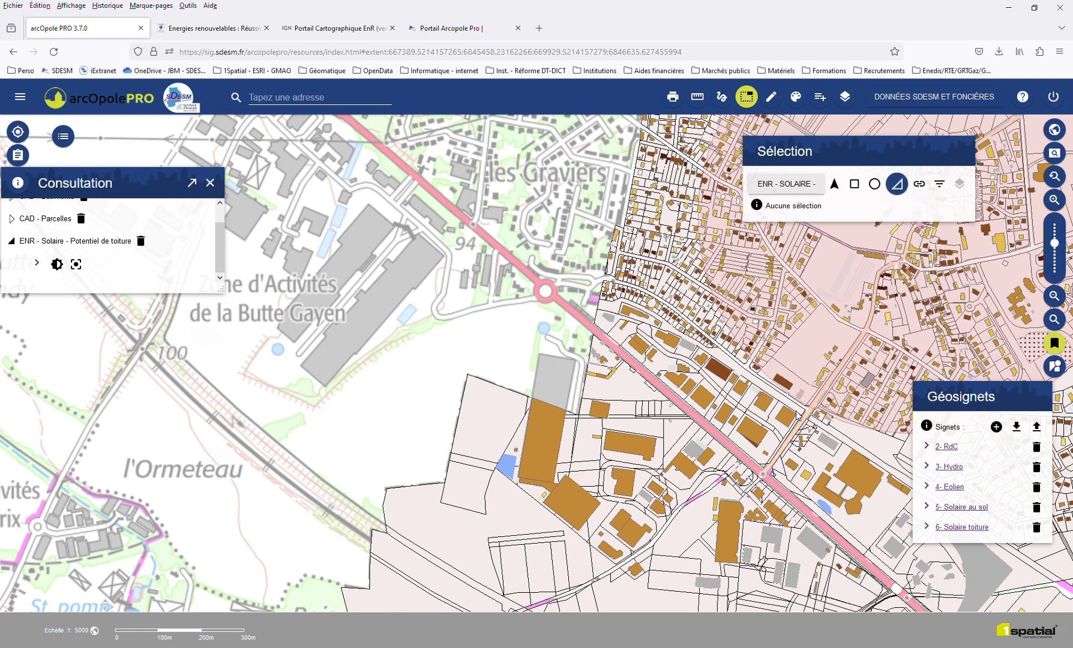
pyautogui.click(802, 413)
pyautogui.click(768, 466)
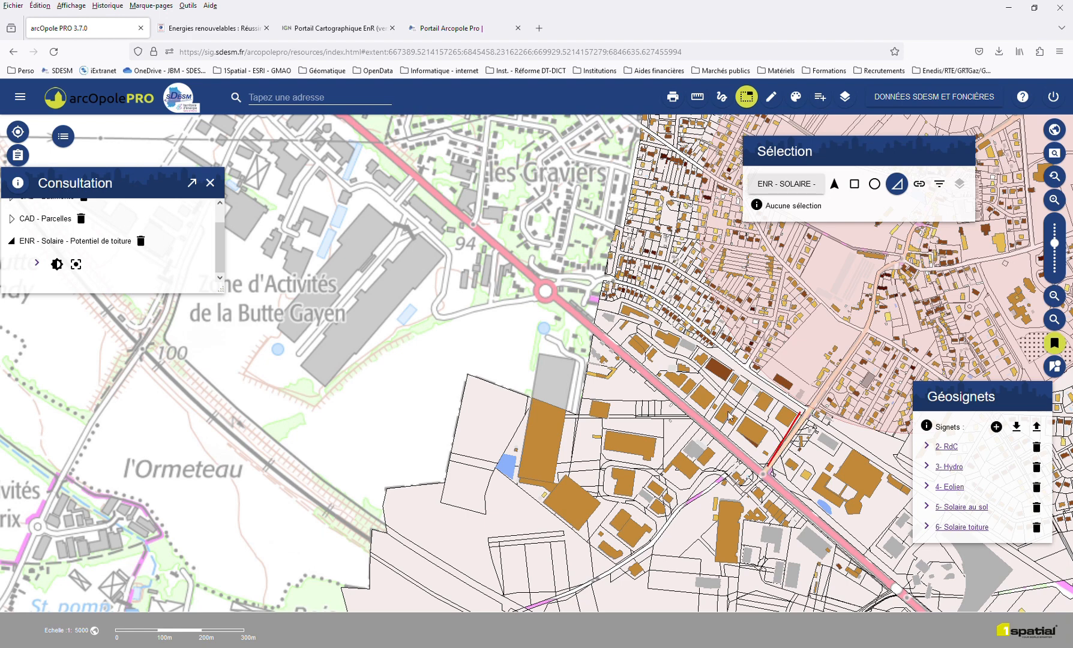
pyautogui.click(607, 325)
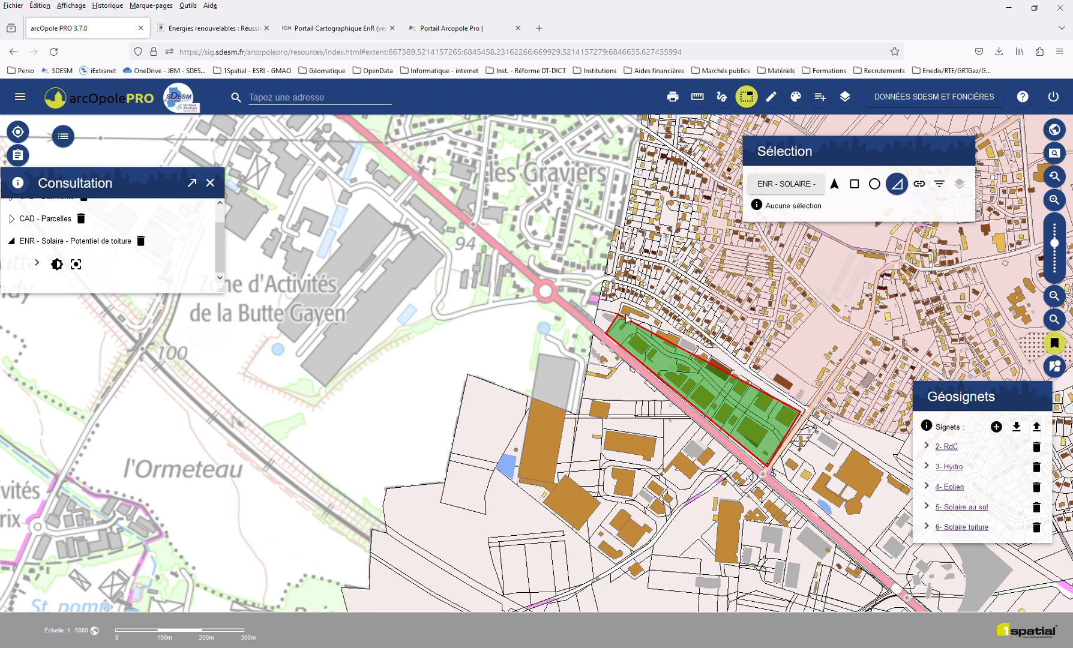
pyautogui.click(618, 314)
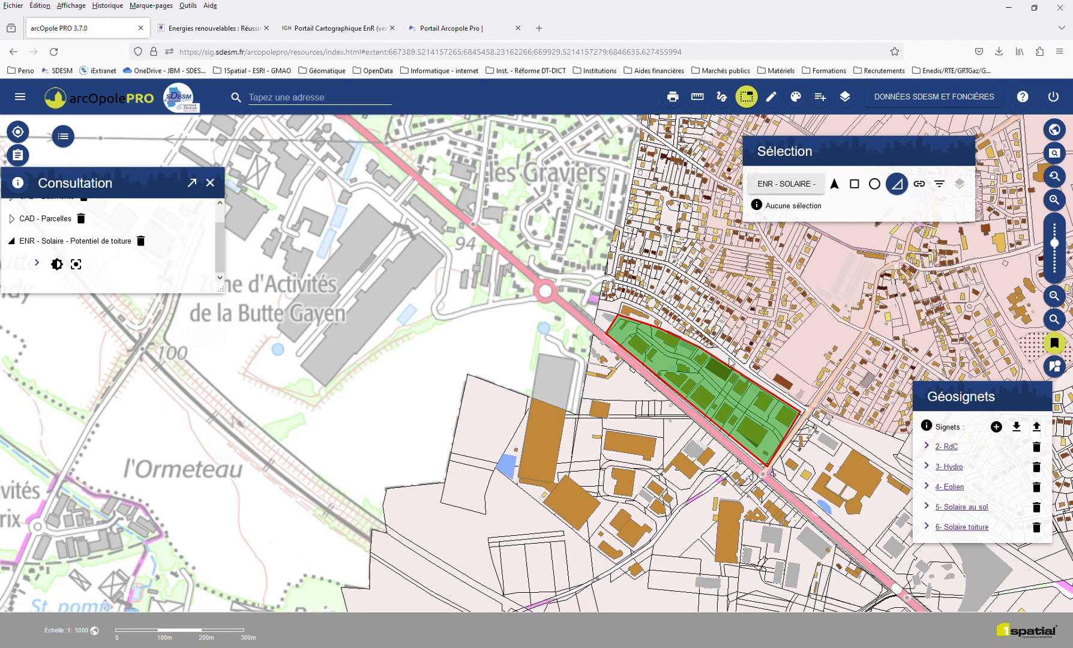
pyautogui.doubleClick(760, 387)
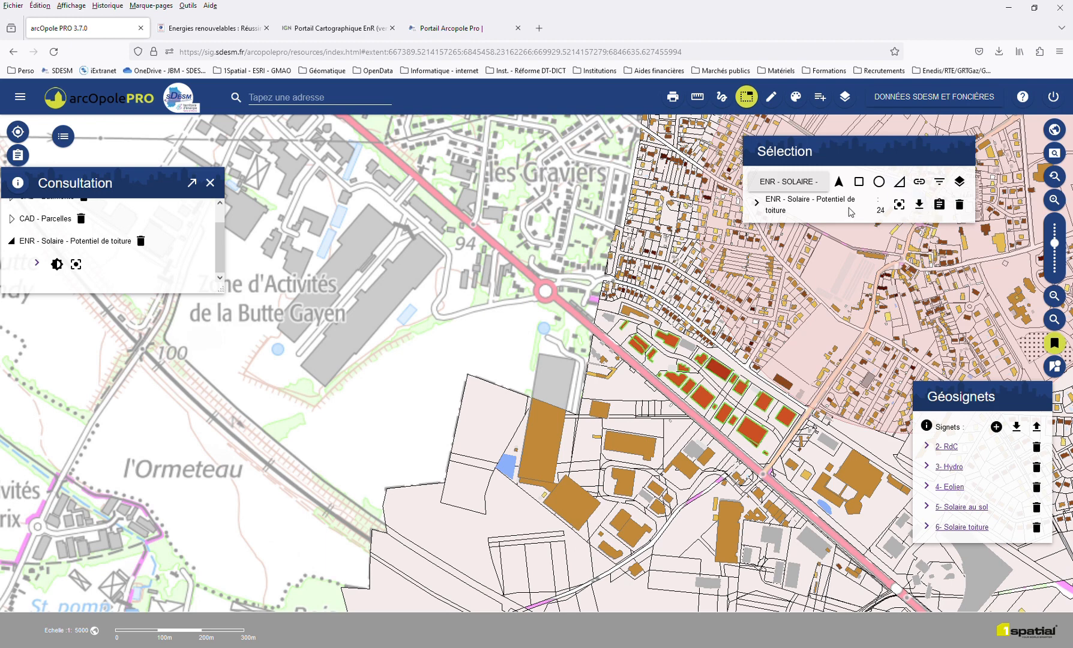
# - Export the selected rooftops in Excel format, open the generated spreadsheet to review the production column, and return to the map
pyautogui.click(919, 205)
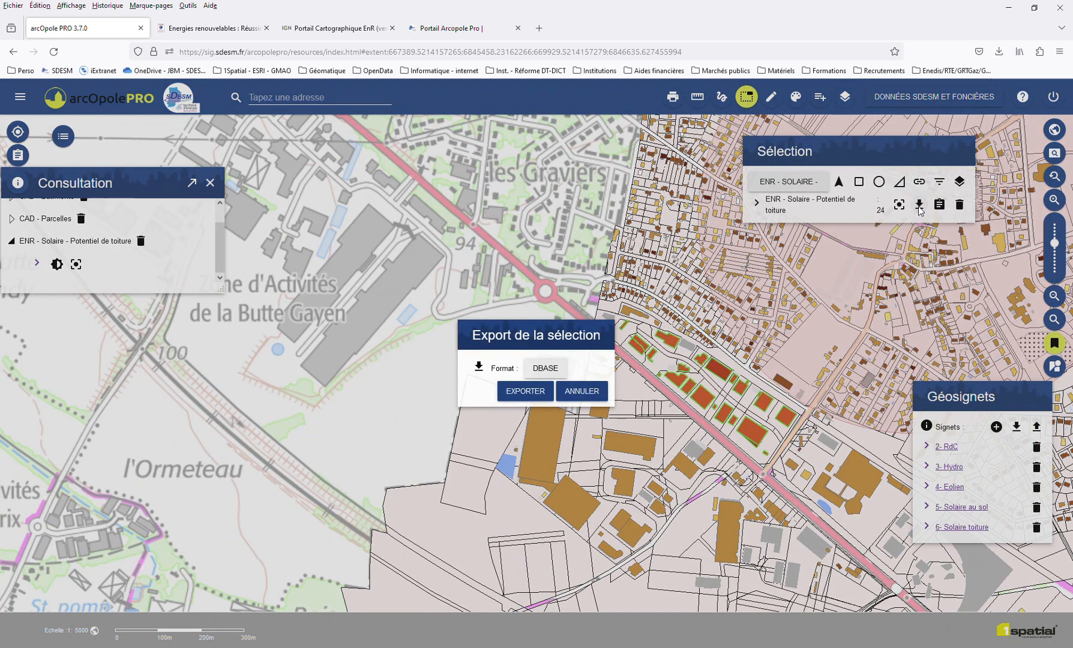
pyautogui.click(552, 368)
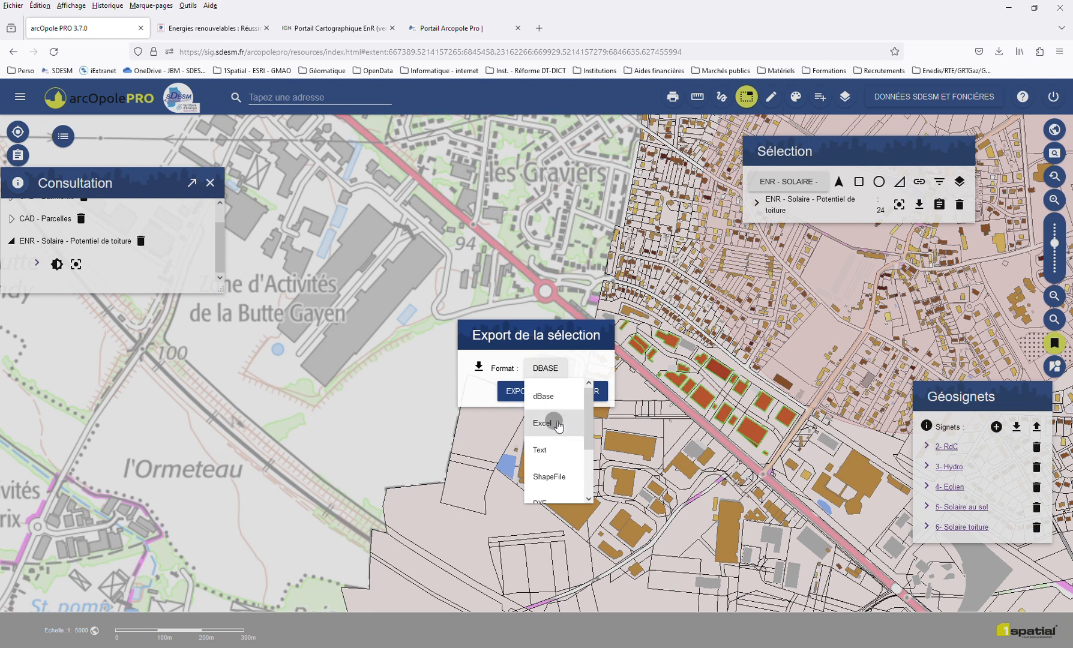
pyautogui.click(558, 425)
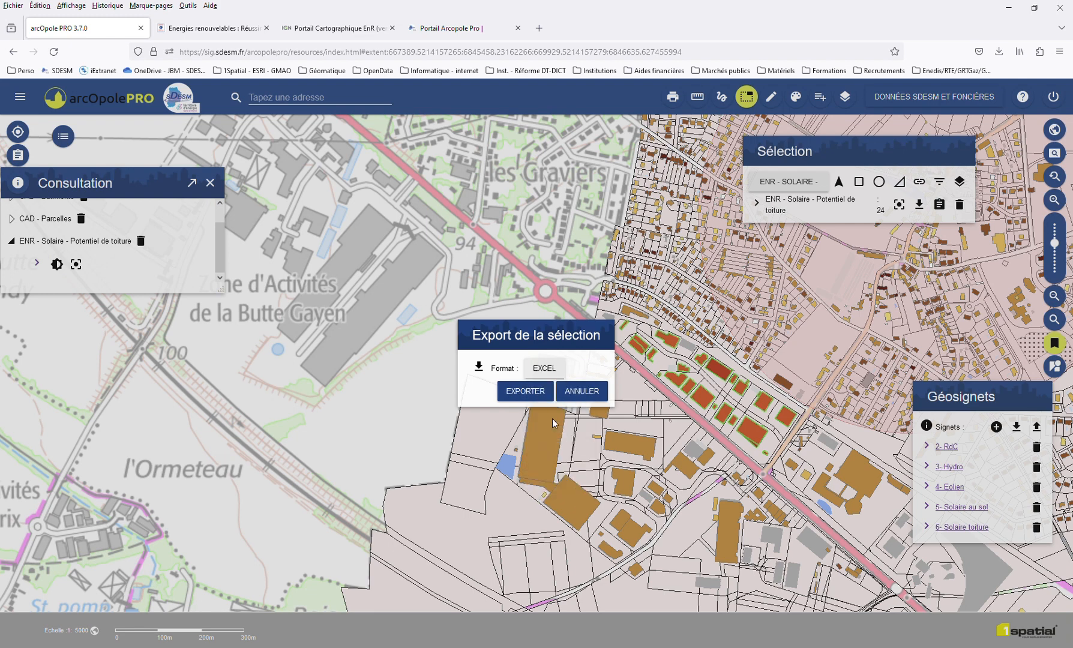
pyautogui.click(528, 392)
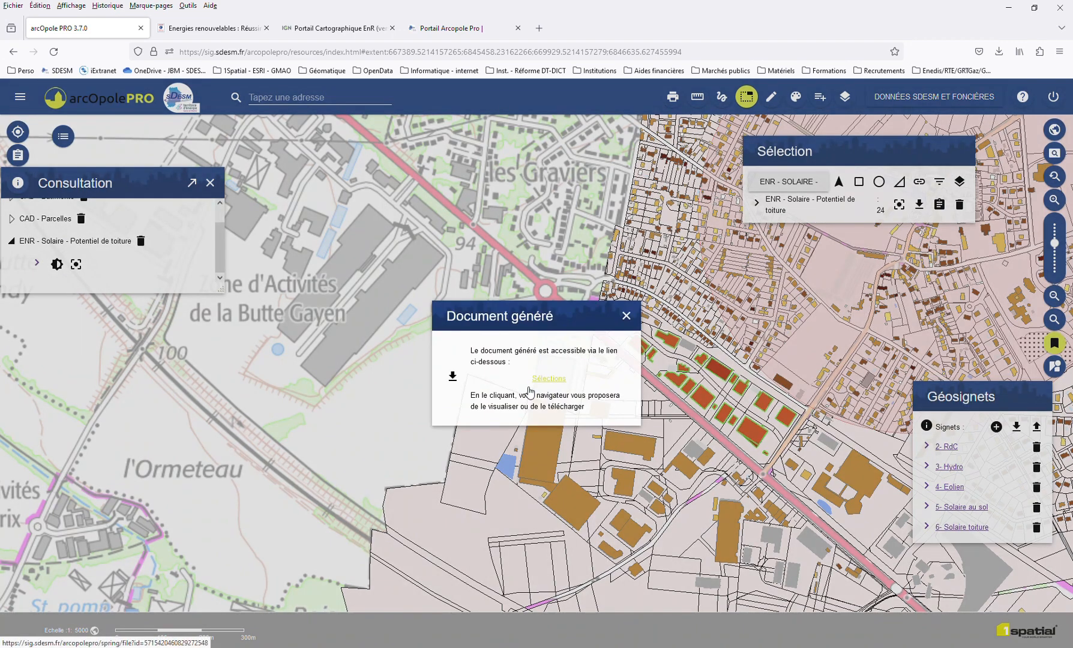
pyautogui.click(561, 380)
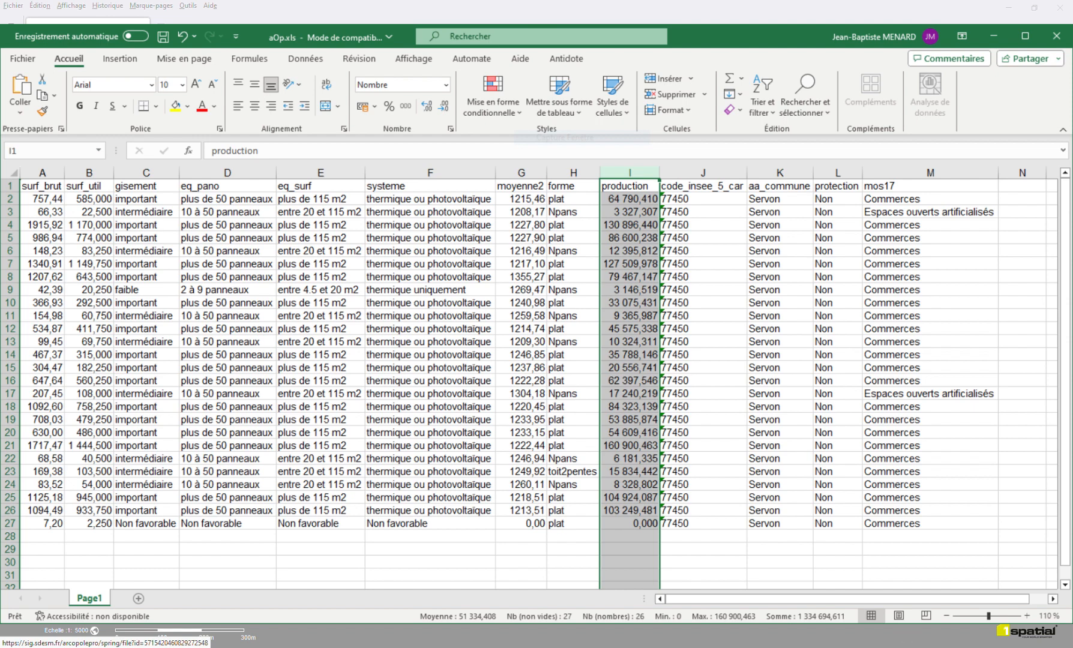
pyautogui.click(1016, 11)
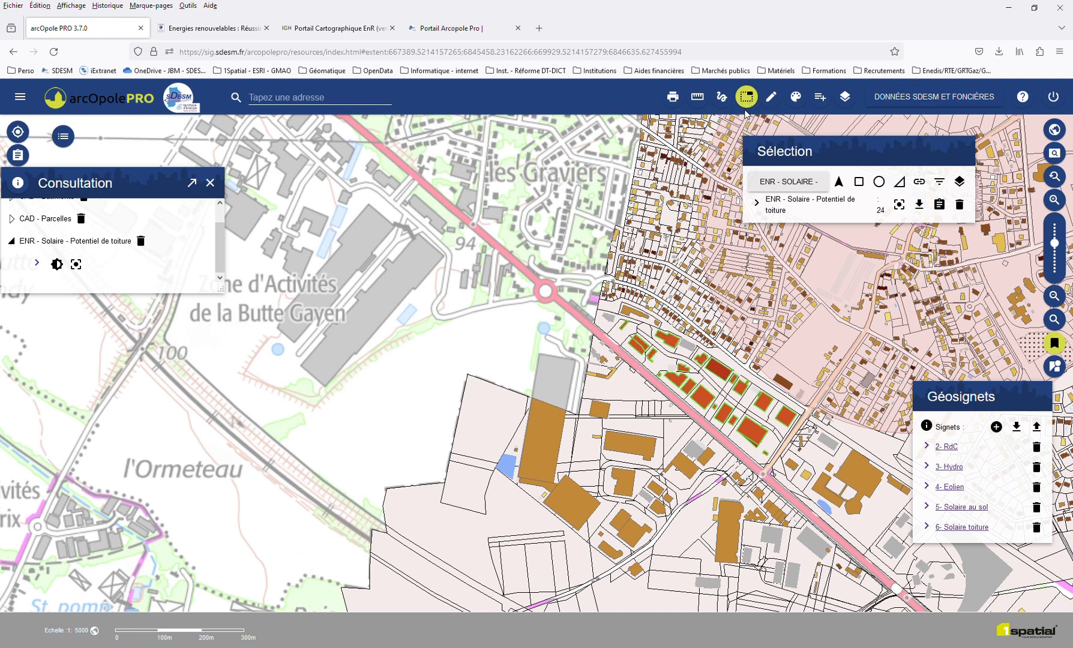
# - Clear the rooftop selection and close the Sélection, Géosignets and Consultation windows
pyautogui.click(960, 206)
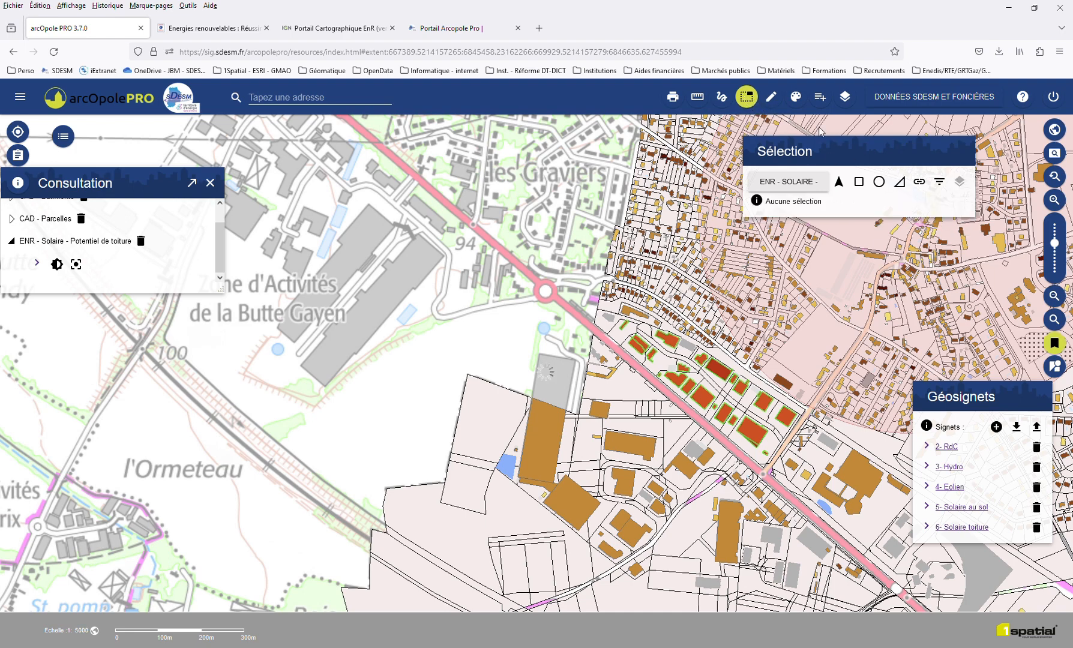
pyautogui.click(746, 97)
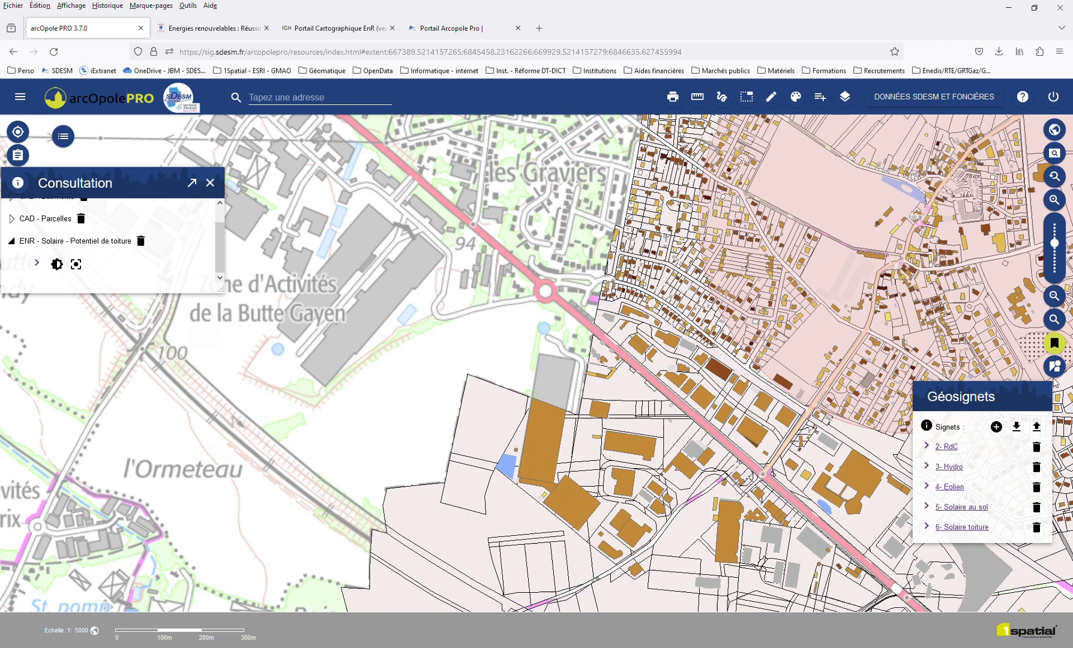
pyautogui.click(1062, 348)
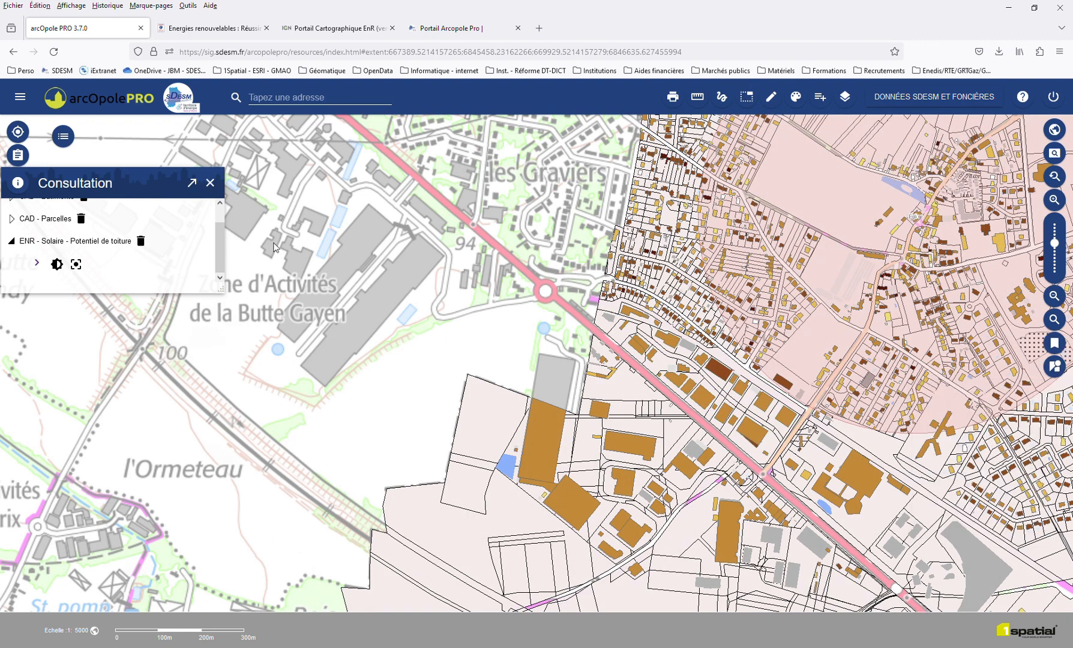
pyautogui.click(210, 183)
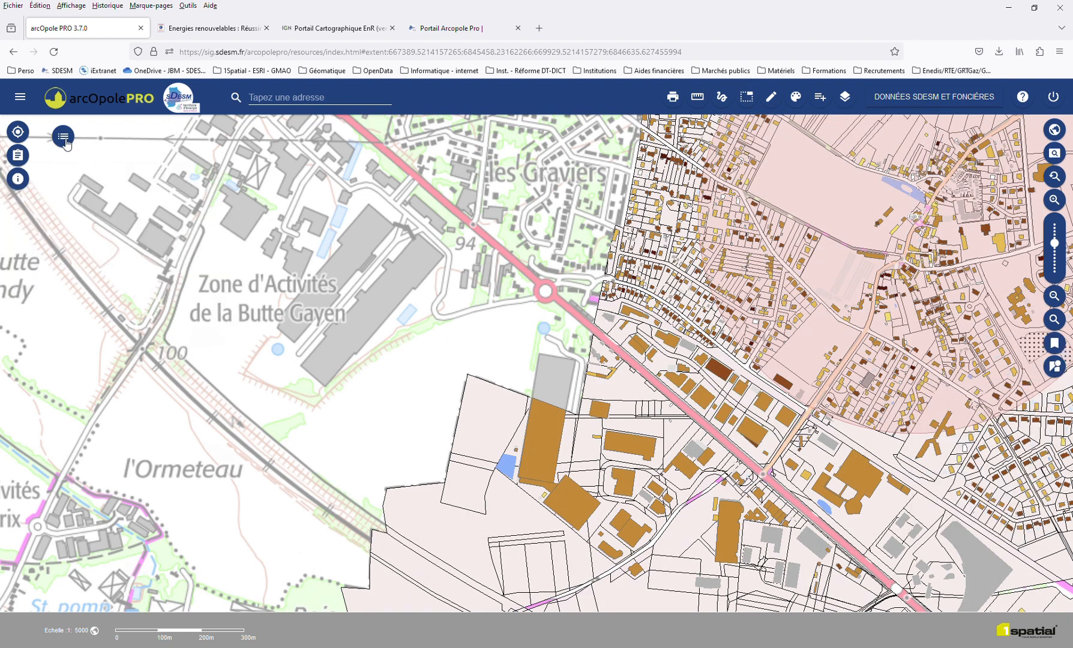
# - Open the layer list, hide the Enr - Solaire group, and show EnR - Zones d'accélération de la production d'énergies renouvelable with its legend
pyautogui.click(63, 136)
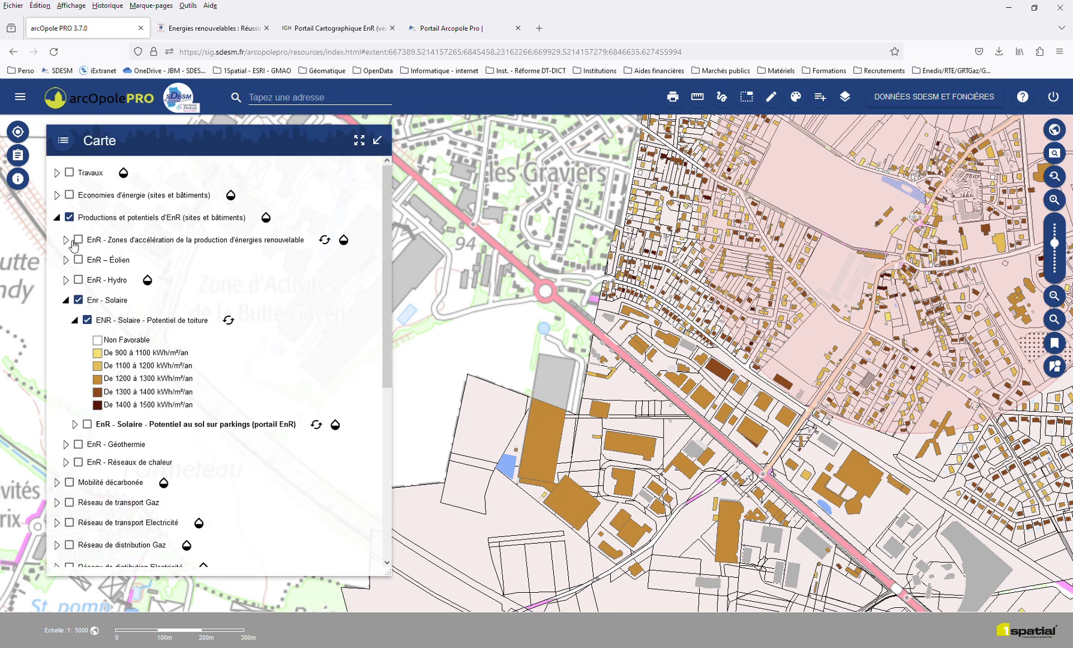
pyautogui.click(79, 300)
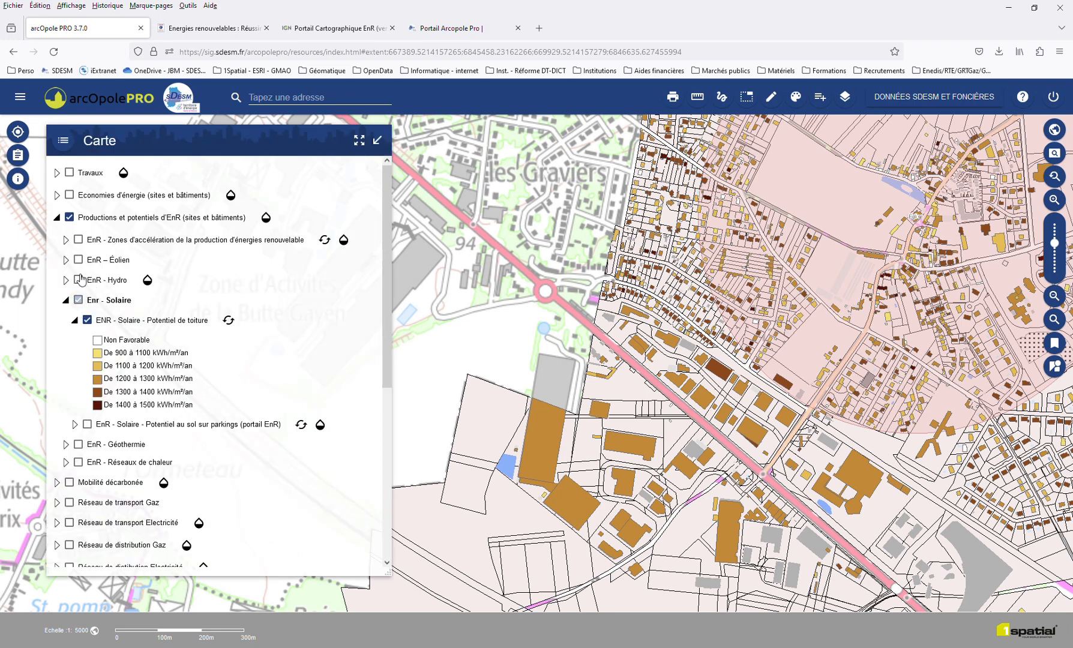
pyautogui.click(78, 240)
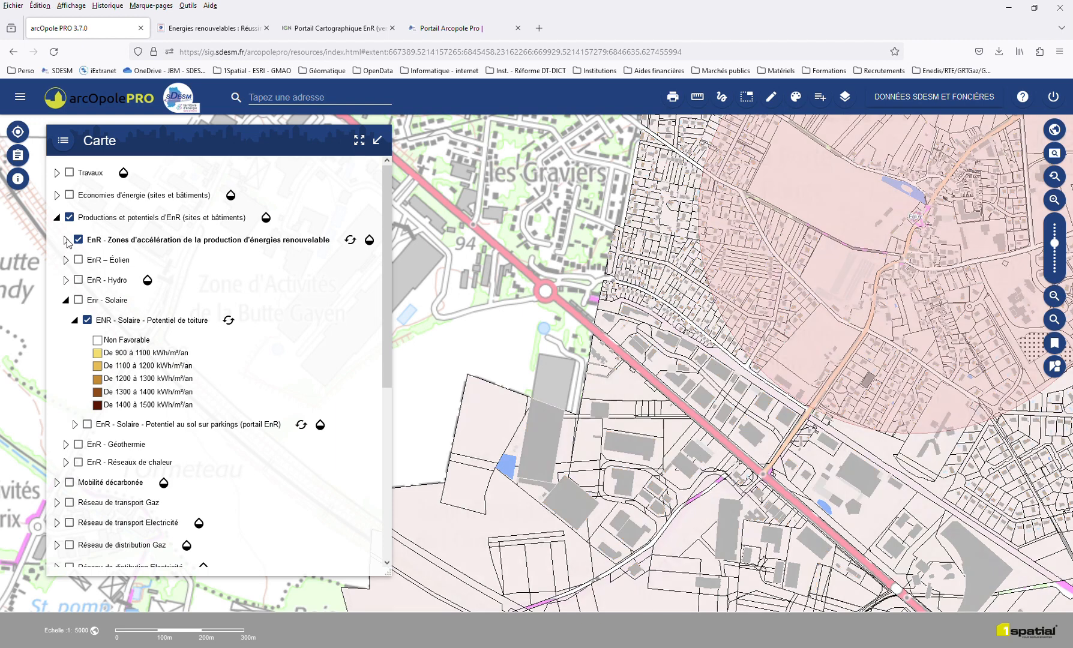
pyautogui.click(65, 240)
pyautogui.click(67, 320)
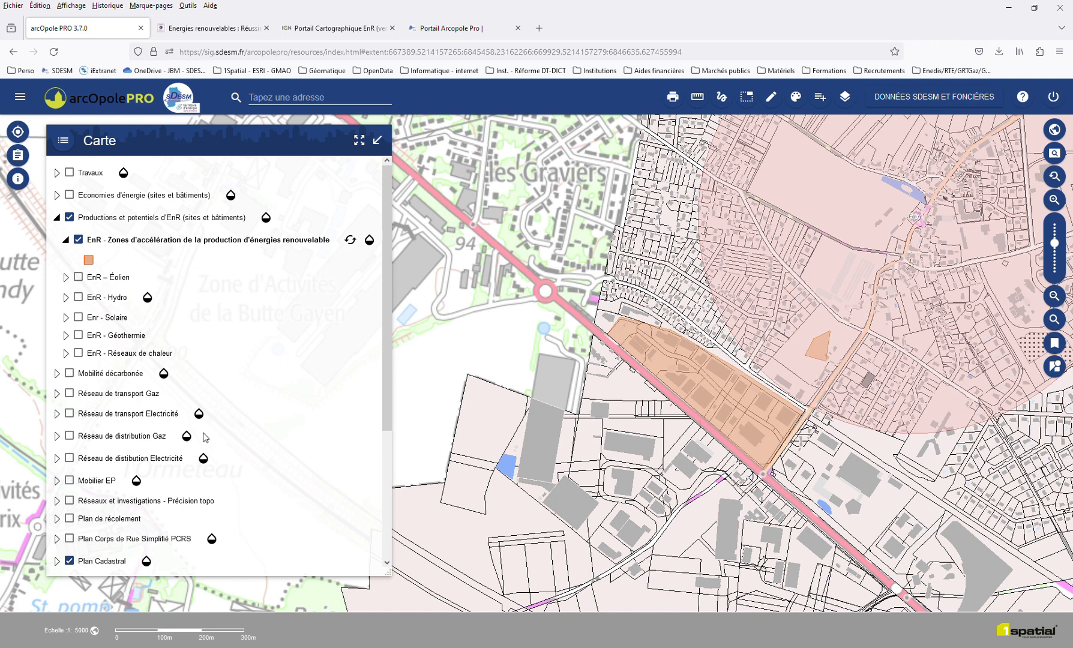
# - Turn off the Environnement theme and collapse it in the layer list
pyautogui.scroll(-3, 173, 462)
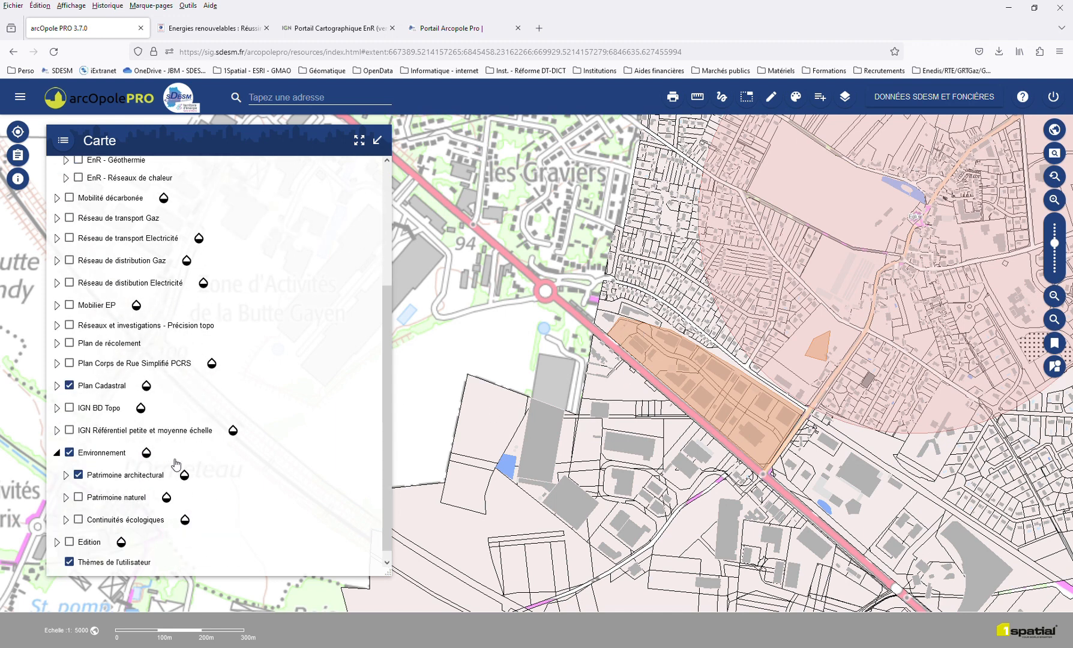
pyautogui.click(69, 443)
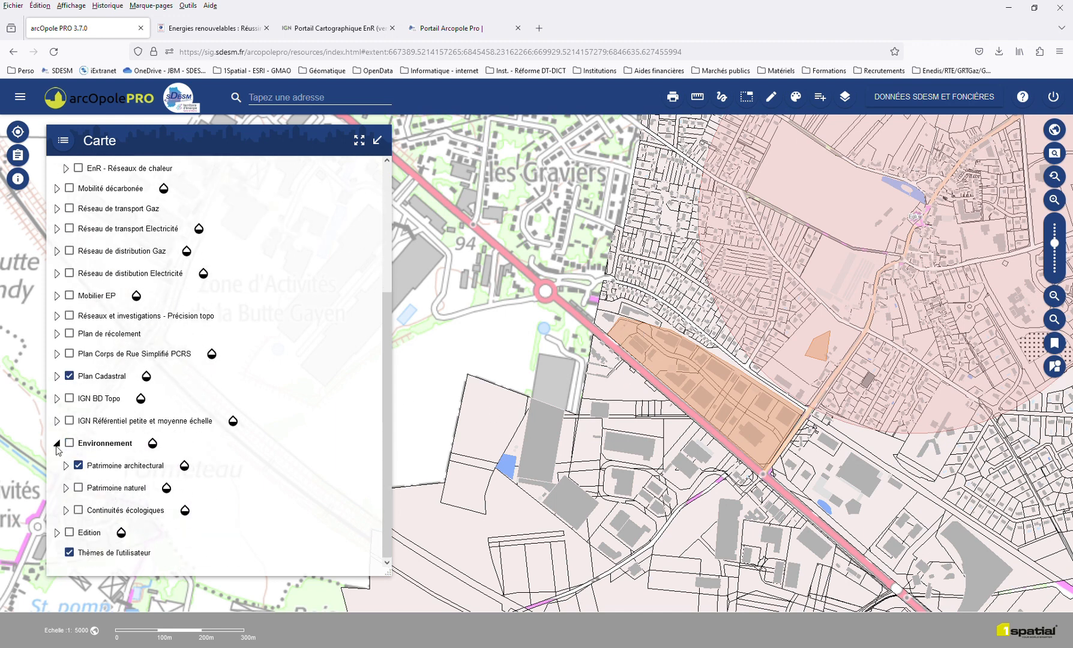
pyautogui.click(57, 444)
pyautogui.scroll(2, 180, 455)
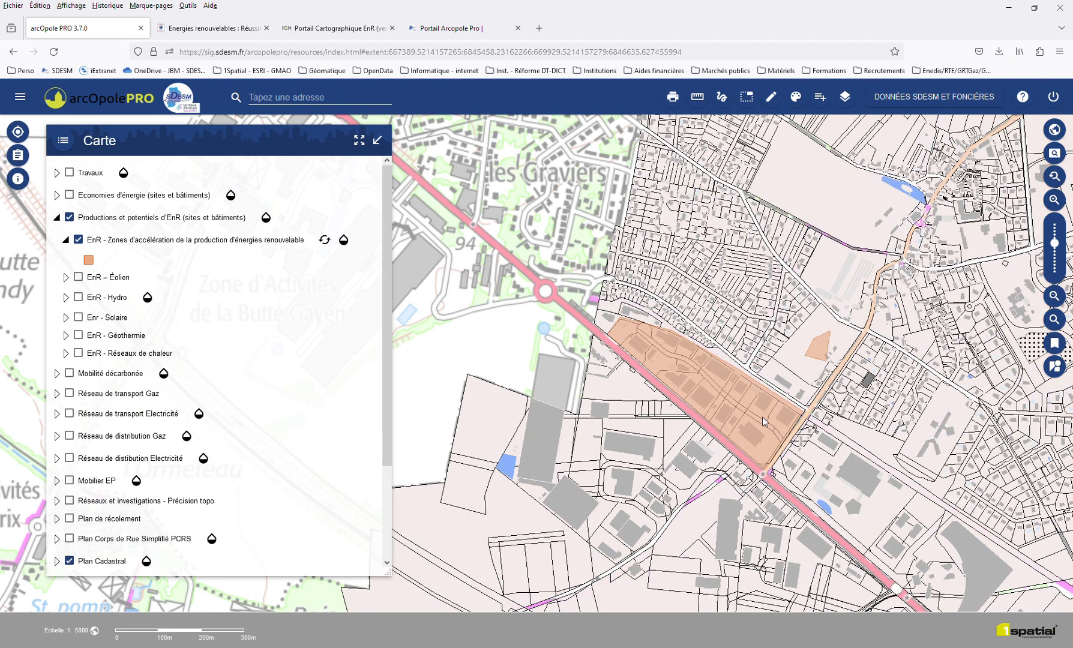
# - Open the Mise à jour tool and set the layer to edit to EnR - Zones d'accélération de la production d'énergies renouvelable
pyautogui.click(772, 98)
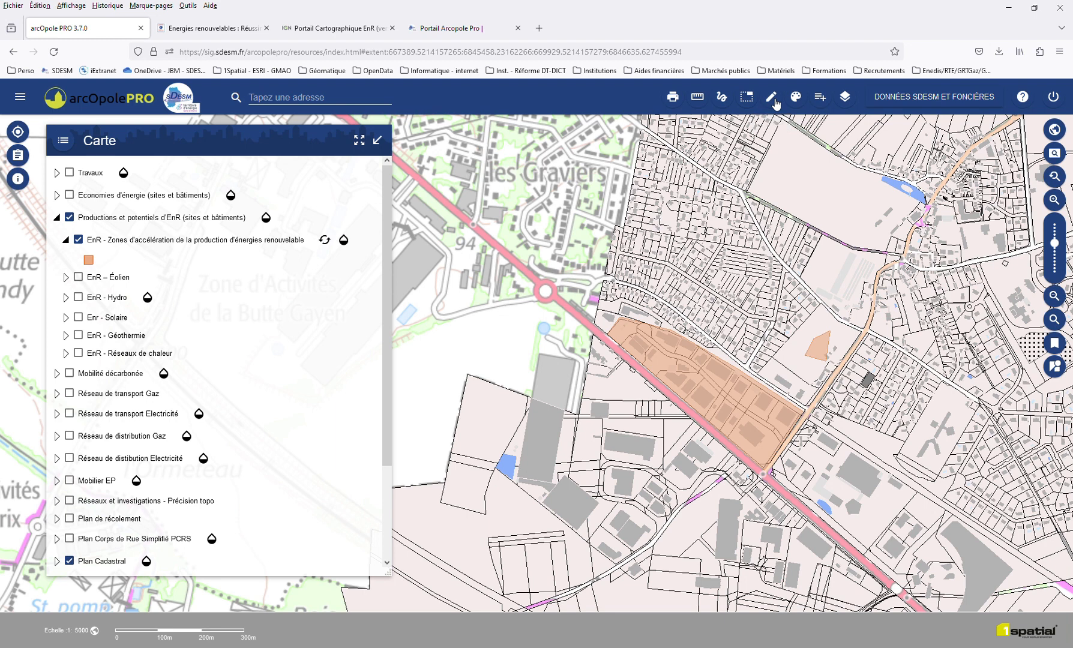
pyautogui.moveTo(831, 190)
pyautogui.mouseDown()
pyautogui.moveTo(762, 175)
pyautogui.moveTo(767, 139)
pyautogui.mouseUp()
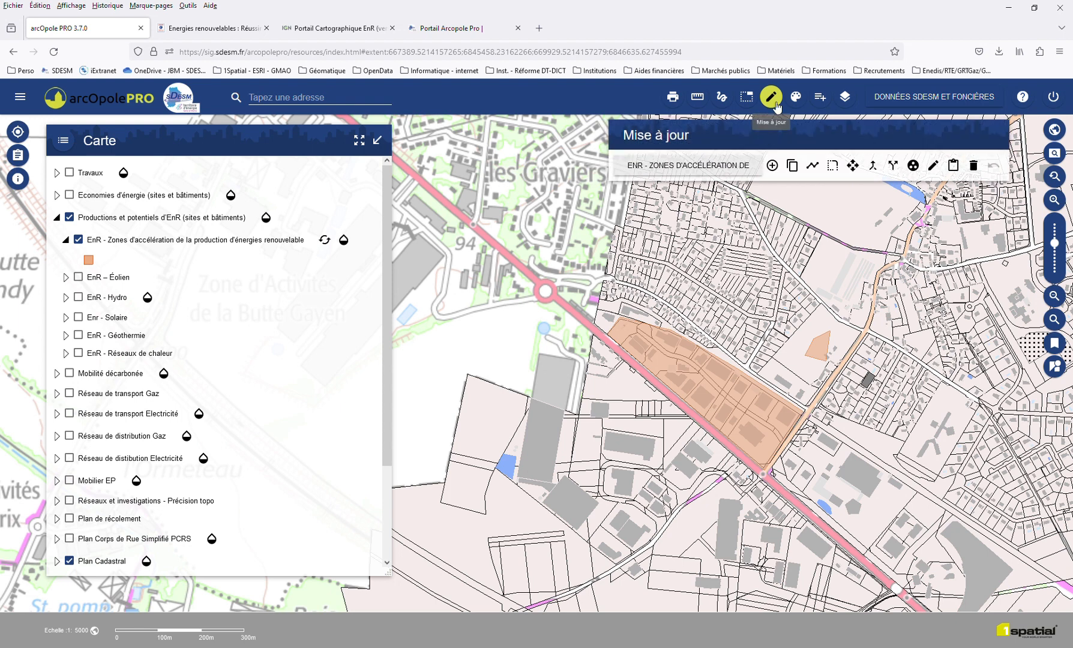
pyautogui.click(731, 172)
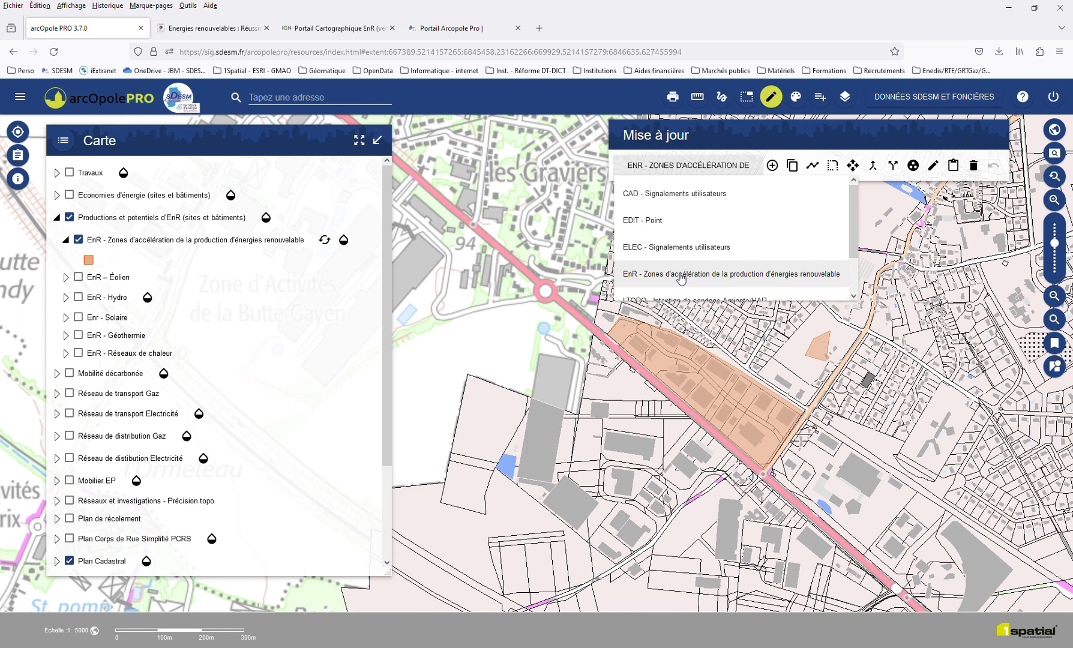
pyautogui.click(682, 277)
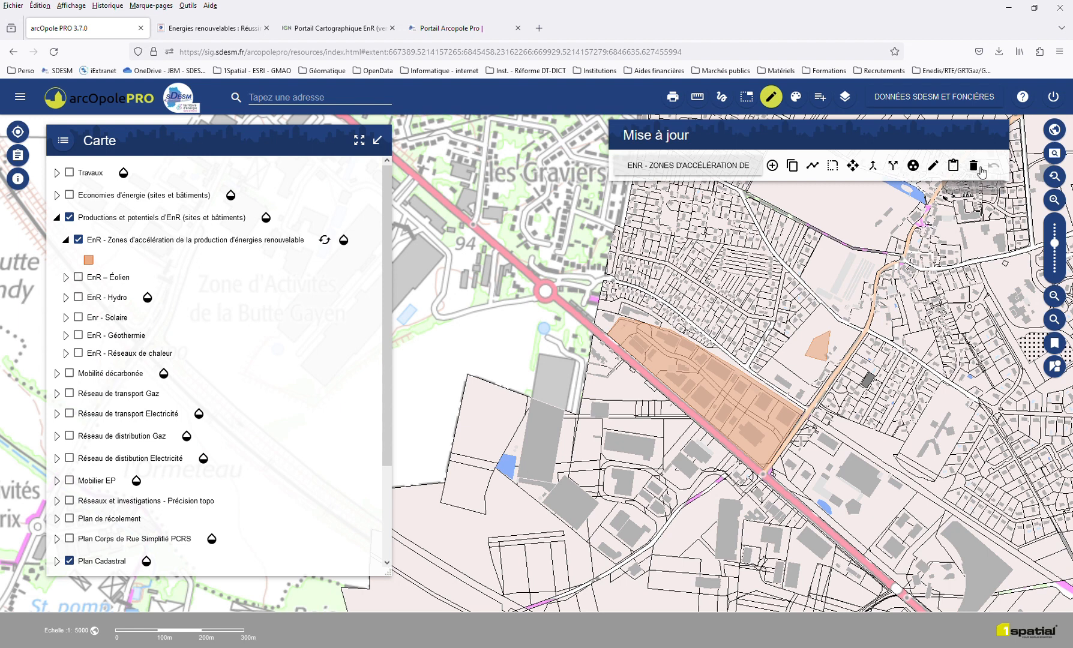
# - Delete the existing acceleration zone that covers the business area along the north side of the main road
pyautogui.click(975, 167)
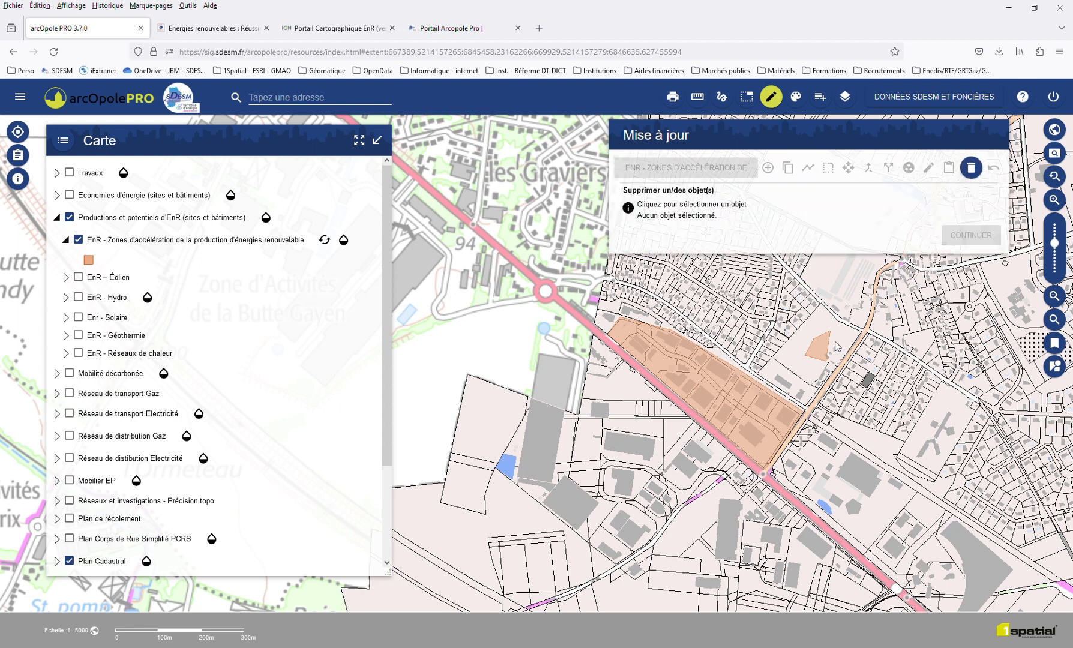
pyautogui.click(751, 422)
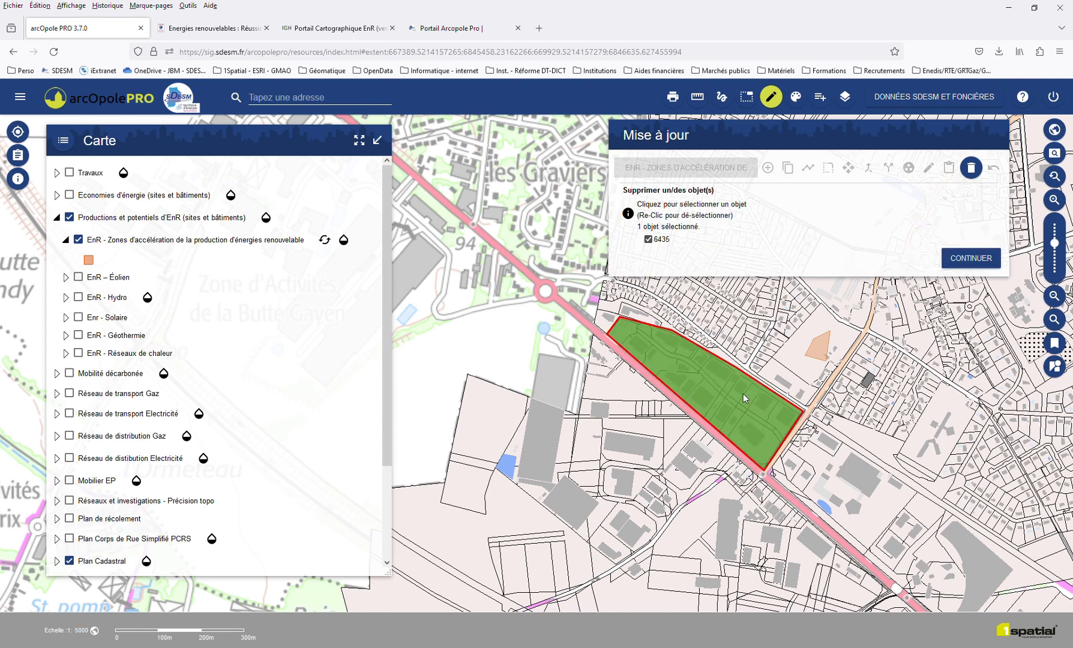
pyautogui.click(954, 263)
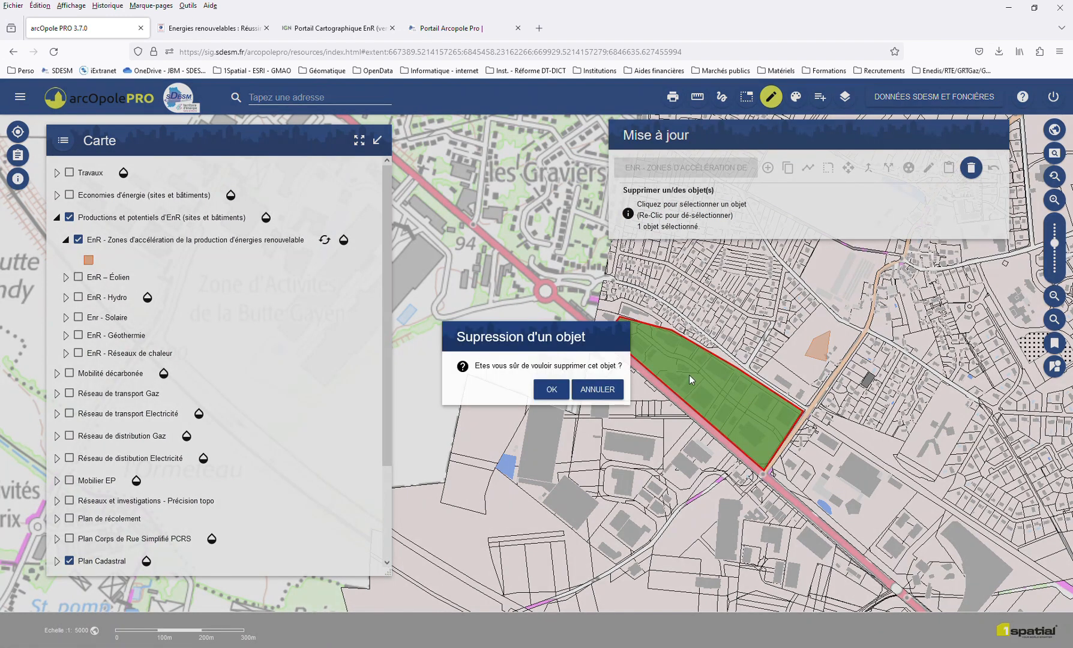
pyautogui.click(552, 389)
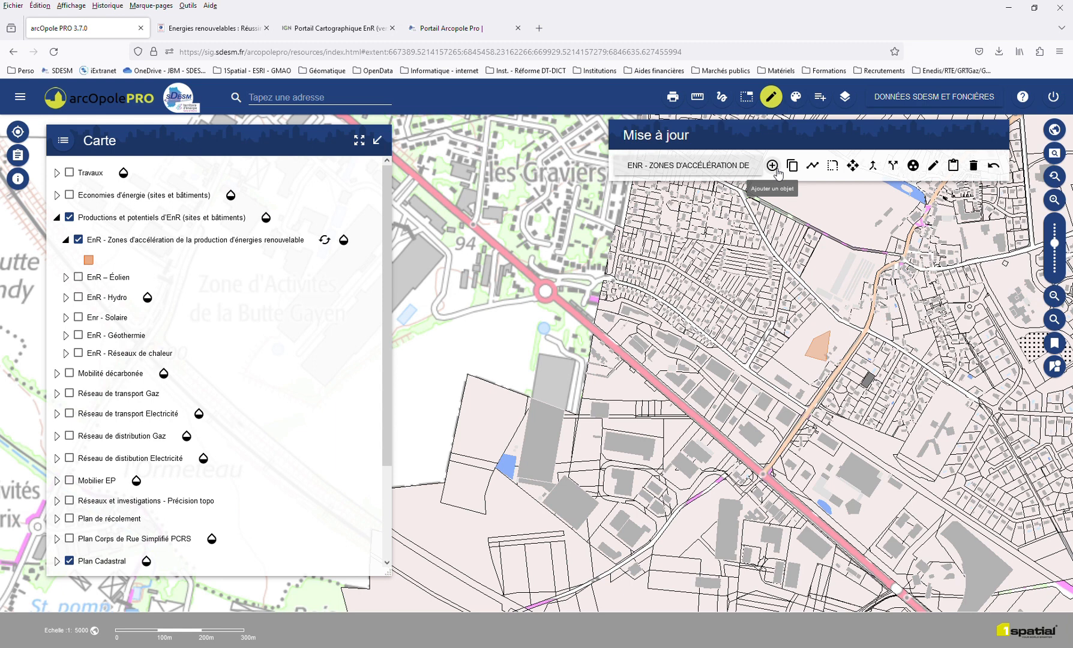
# - Add a new acceleration zone by drawing a polygon around the business area along the north side of the main road
pyautogui.click(777, 170)
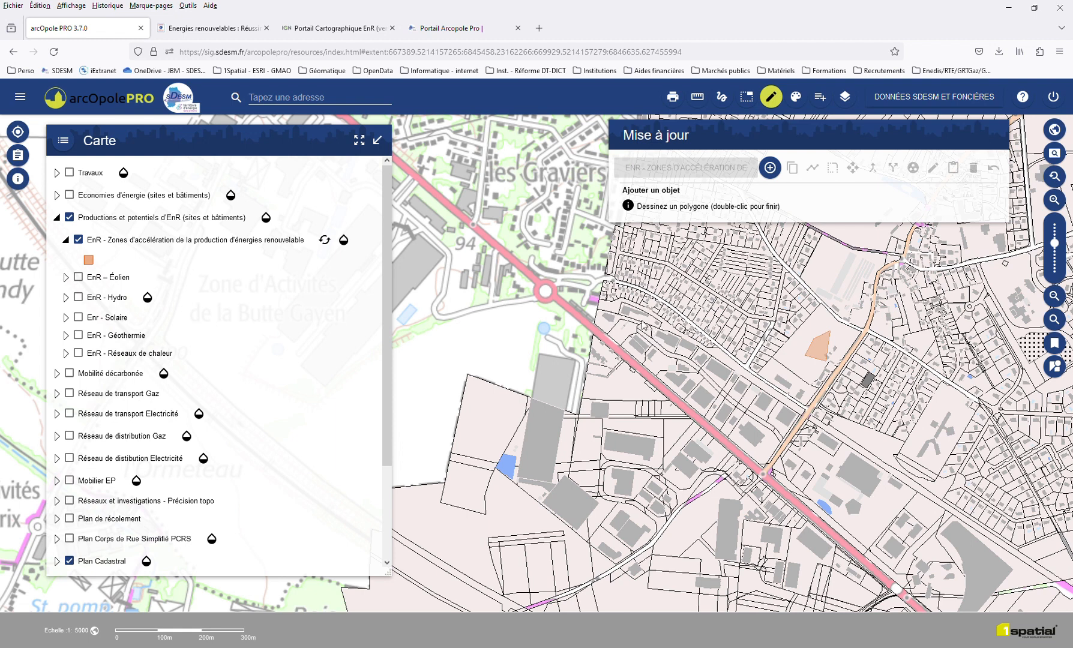
pyautogui.click(641, 321)
pyautogui.click(622, 348)
pyautogui.doubleClick(763, 463)
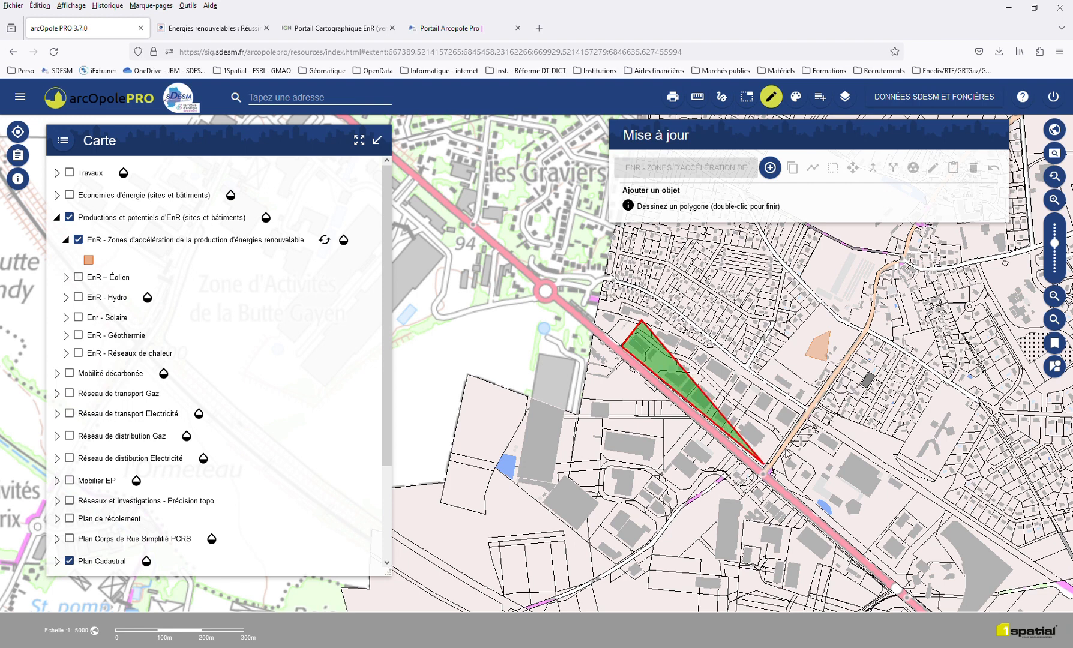
pyautogui.click(806, 412)
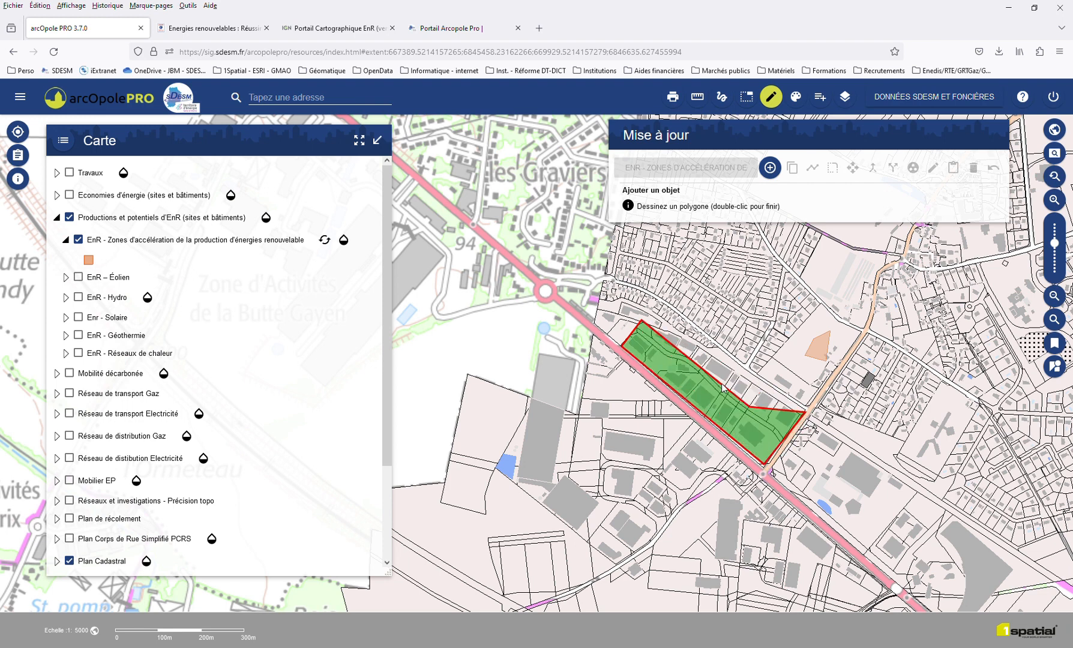
pyautogui.doubleClick(696, 347)
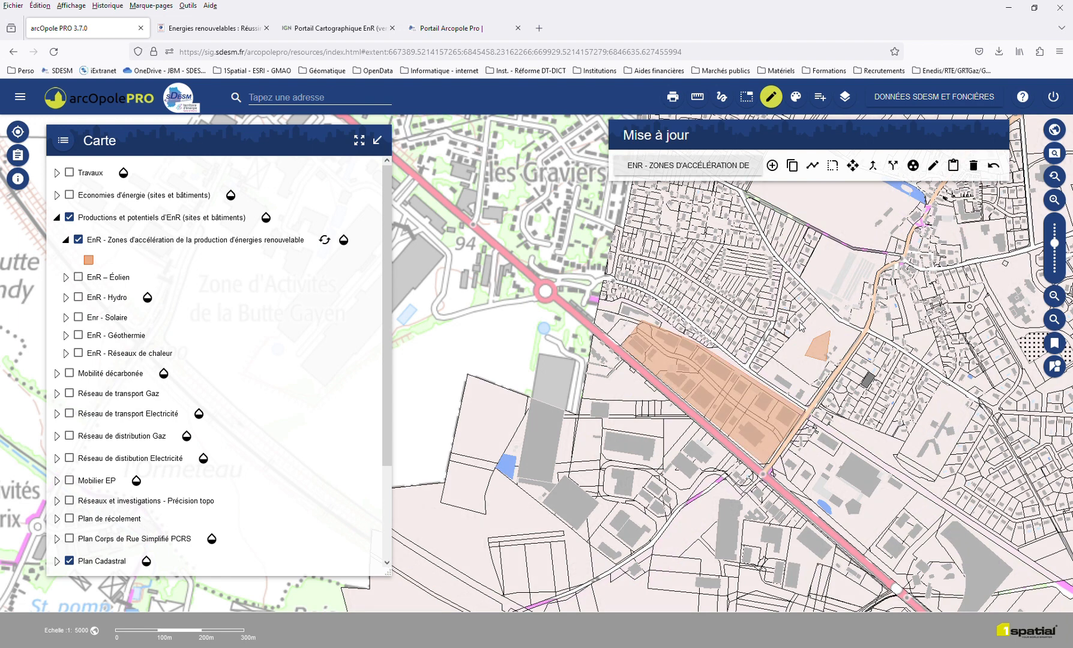
# - Reshape the new zone by moving a vertex along its northern edge, finish the geometry edit, and close the Mise à jour tool
pyautogui.click(816, 168)
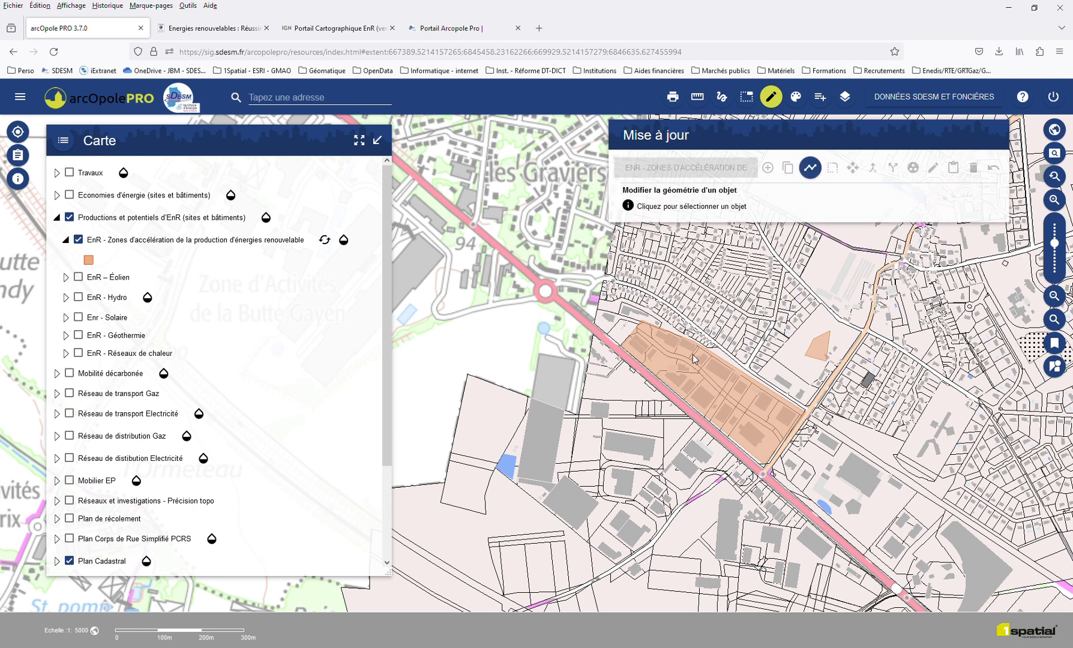
pyautogui.click(715, 398)
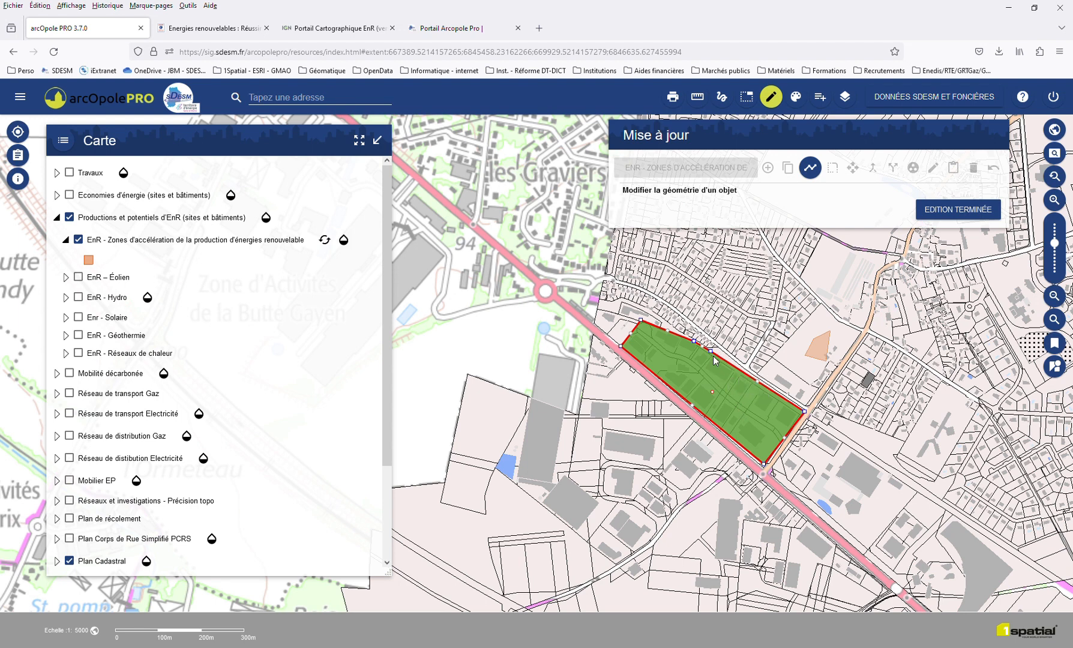
pyautogui.moveTo(711, 350); pyautogui.dragTo(750, 372)
pyautogui.click(969, 211)
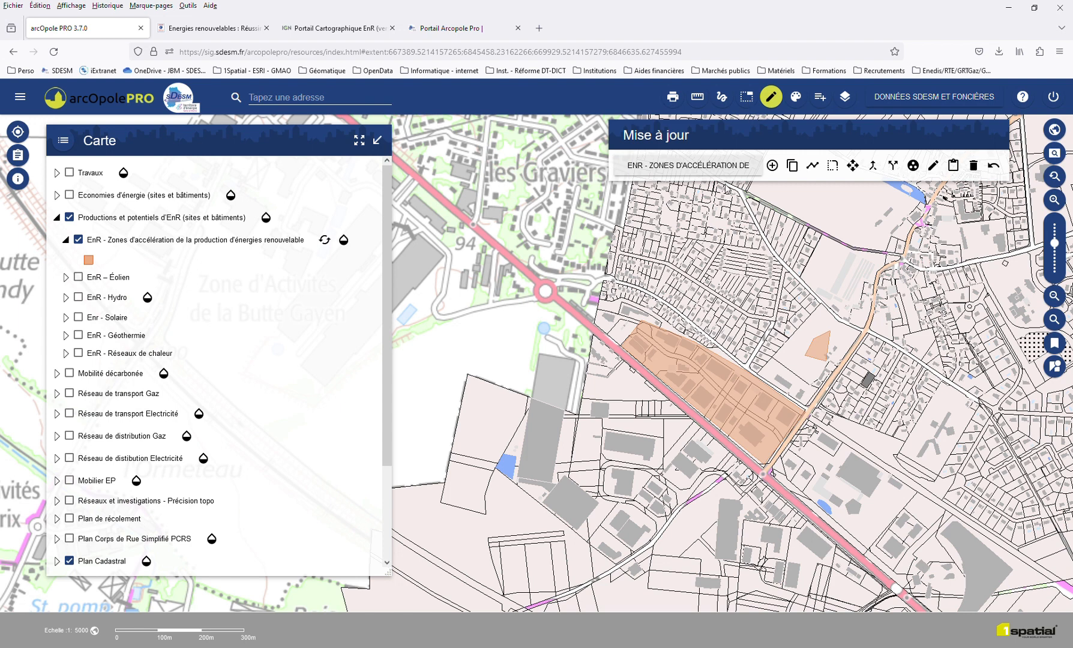
pyautogui.click(779, 102)
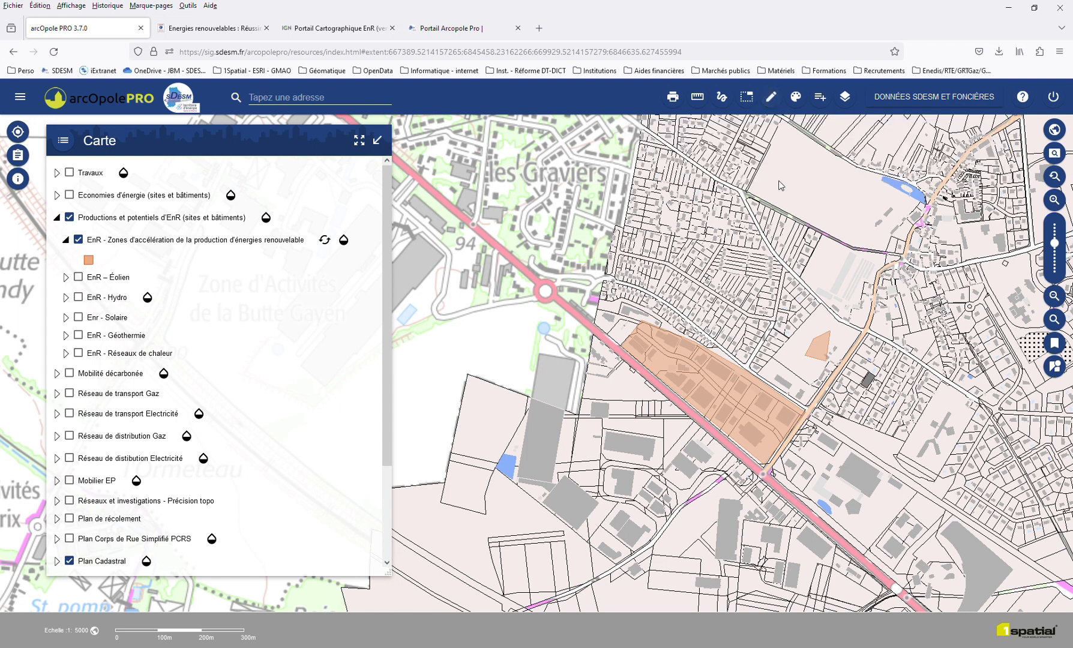
# - Query the new zone on the map, hide the layer list, and collapse the building and parcel results to reach the zone's result
pyautogui.click(733, 382)
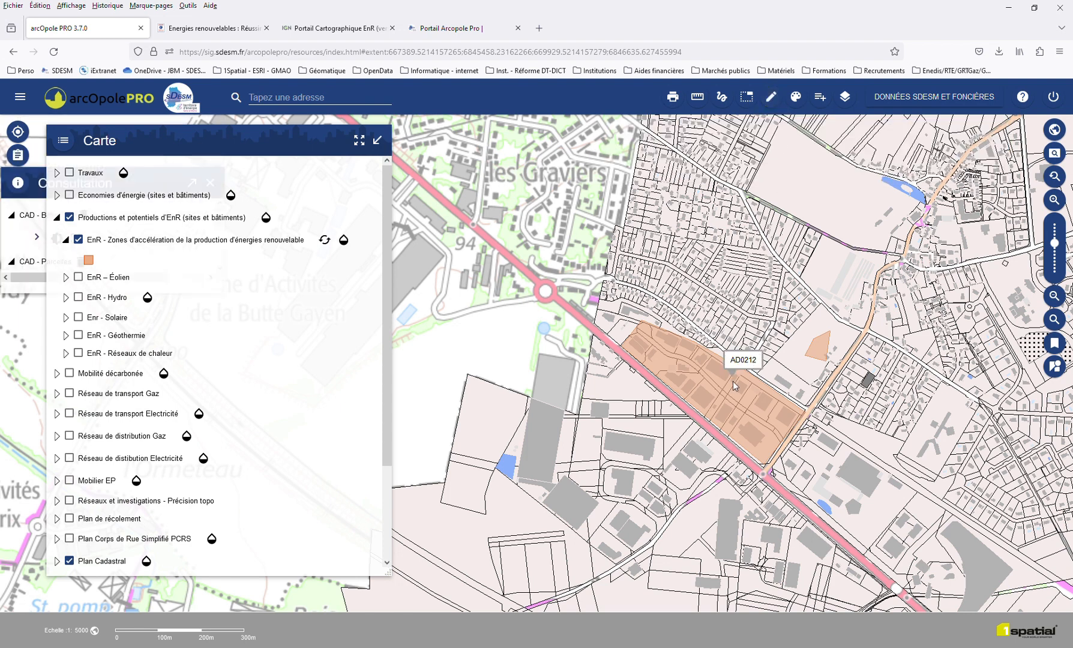
pyautogui.click(68, 143)
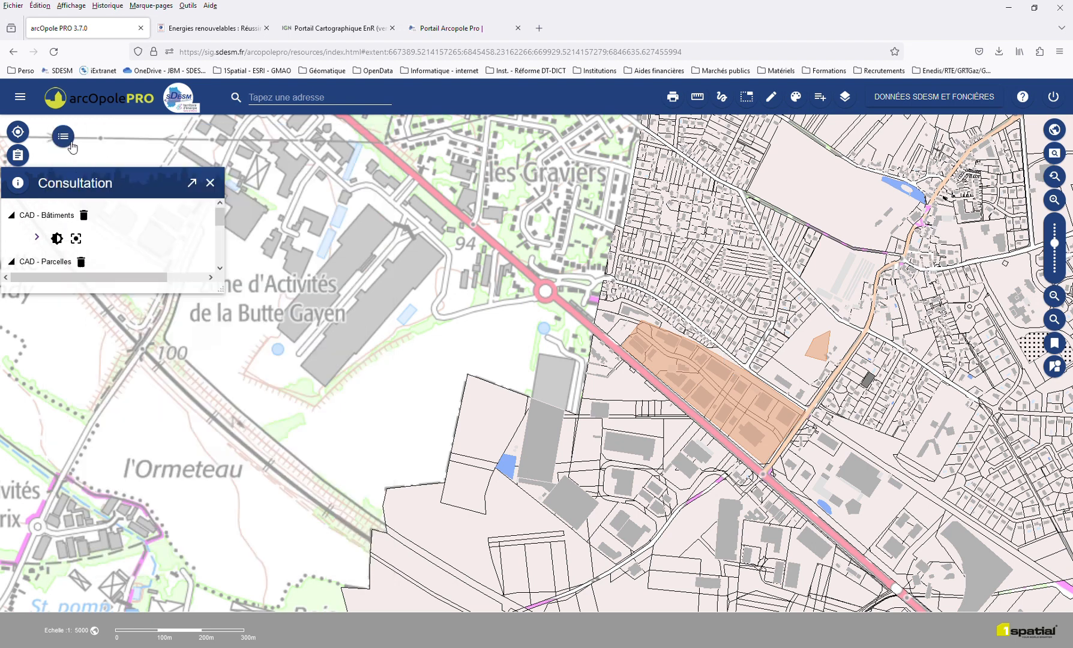
pyautogui.click(11, 215)
pyautogui.click(12, 239)
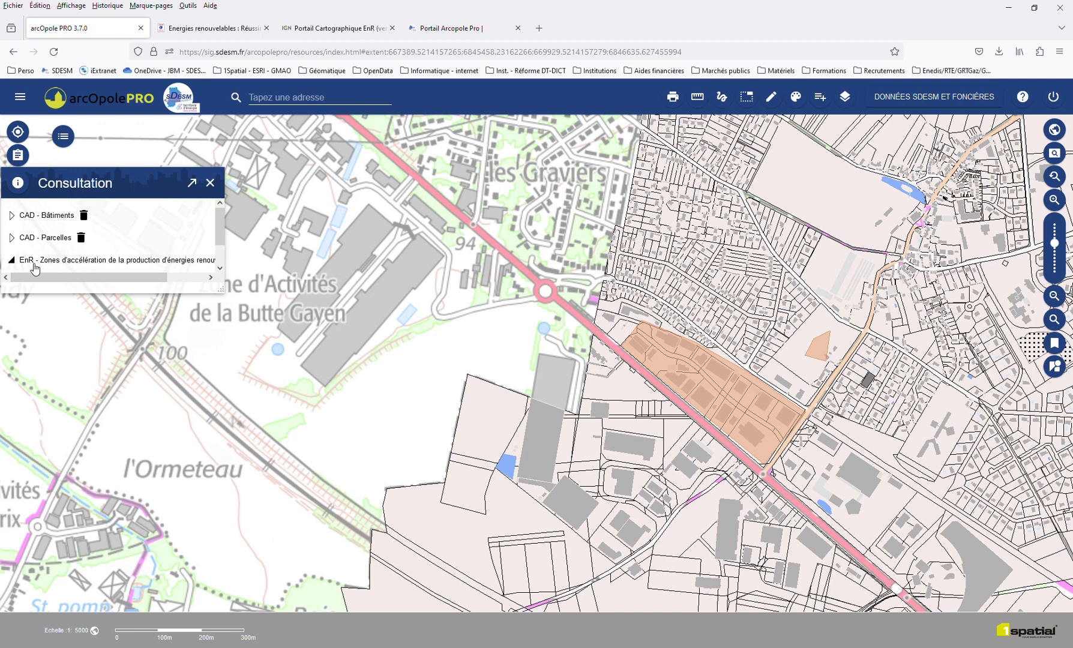
pyautogui.click(220, 268)
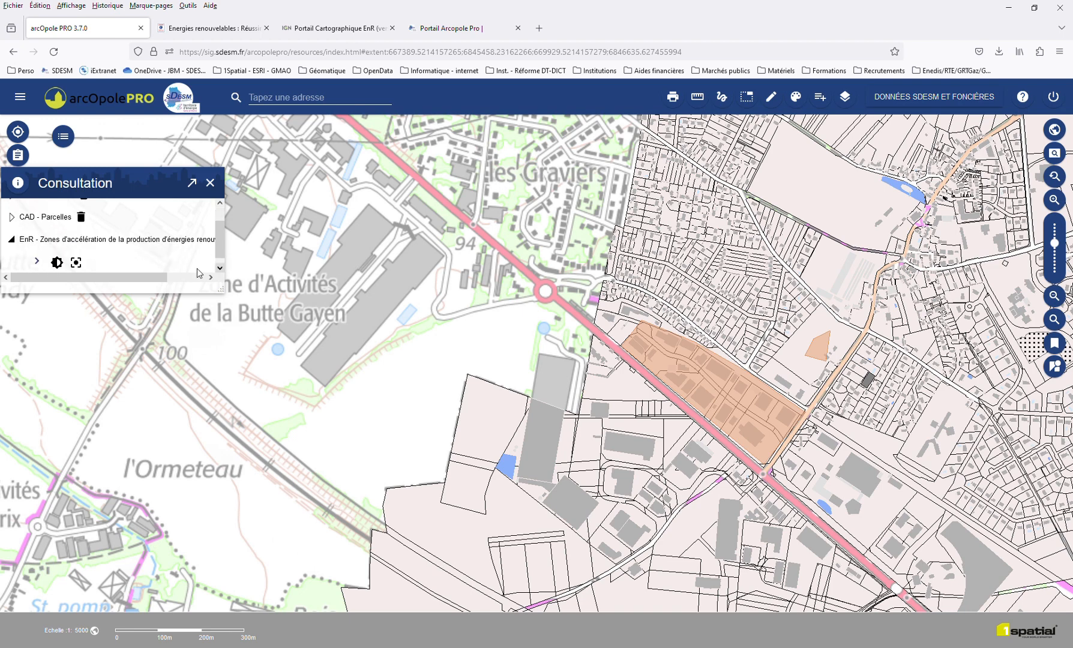
# - Open the new zone's Zones APER sheet, review its mandatory information, and close the sheet
pyautogui.click(39, 258)
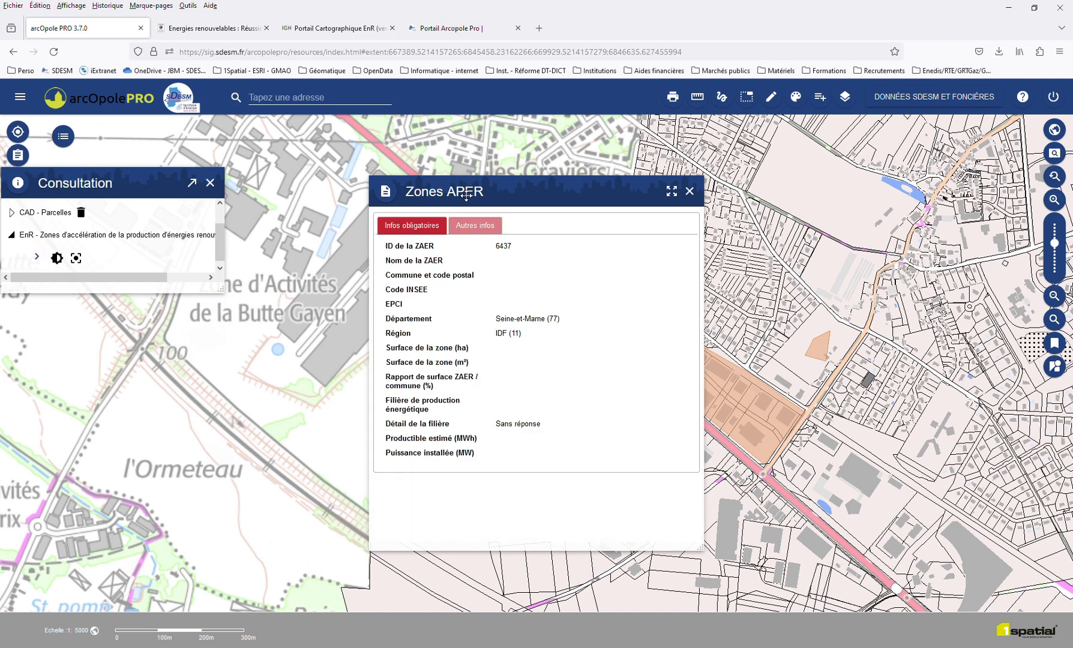
pyautogui.moveTo(512, 188); pyautogui.dragTo(388, 172)
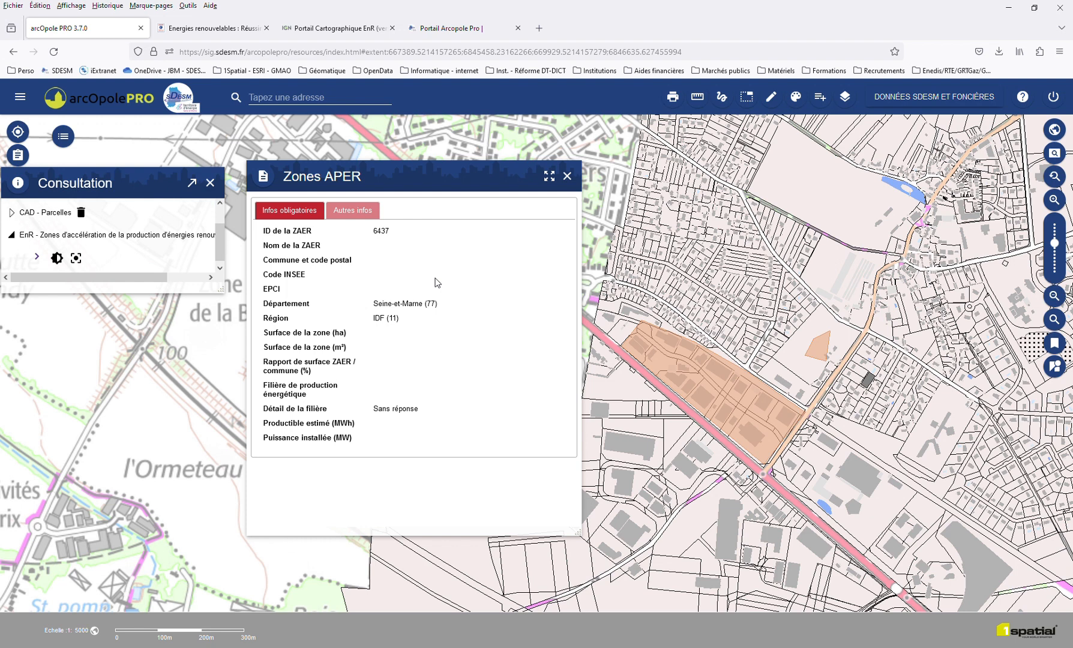
pyautogui.click(568, 176)
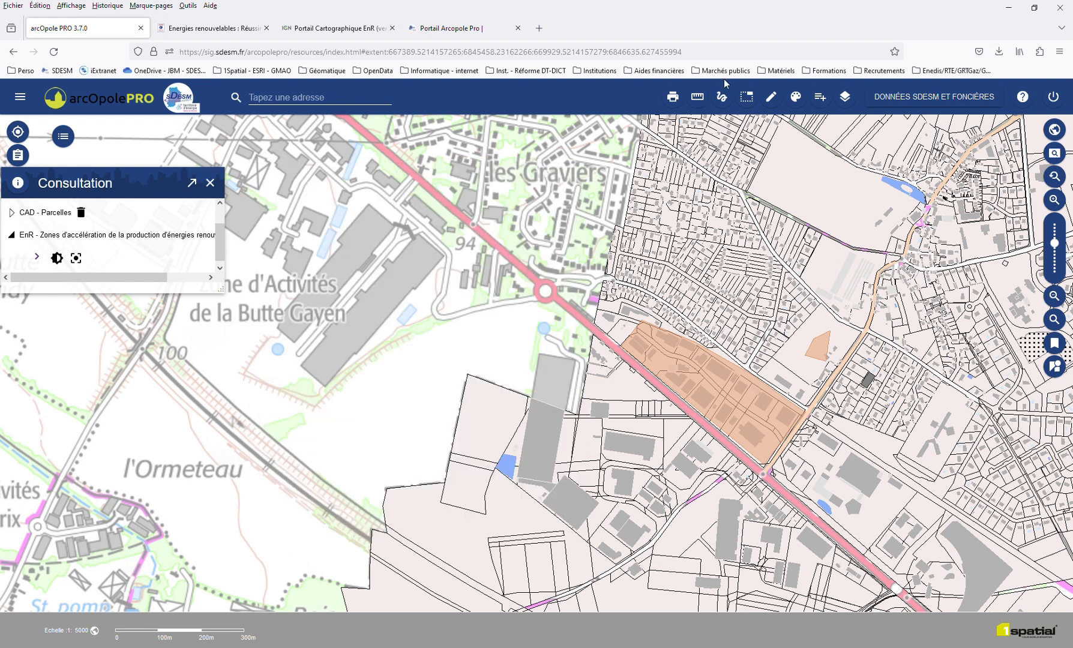
# - Open the new zone's Zones APER form for attribute editing and enlarge it to show all mandatory fields
pyautogui.click(771, 98)
pyautogui.moveTo(874, 189); pyautogui.dragTo(819, 152)
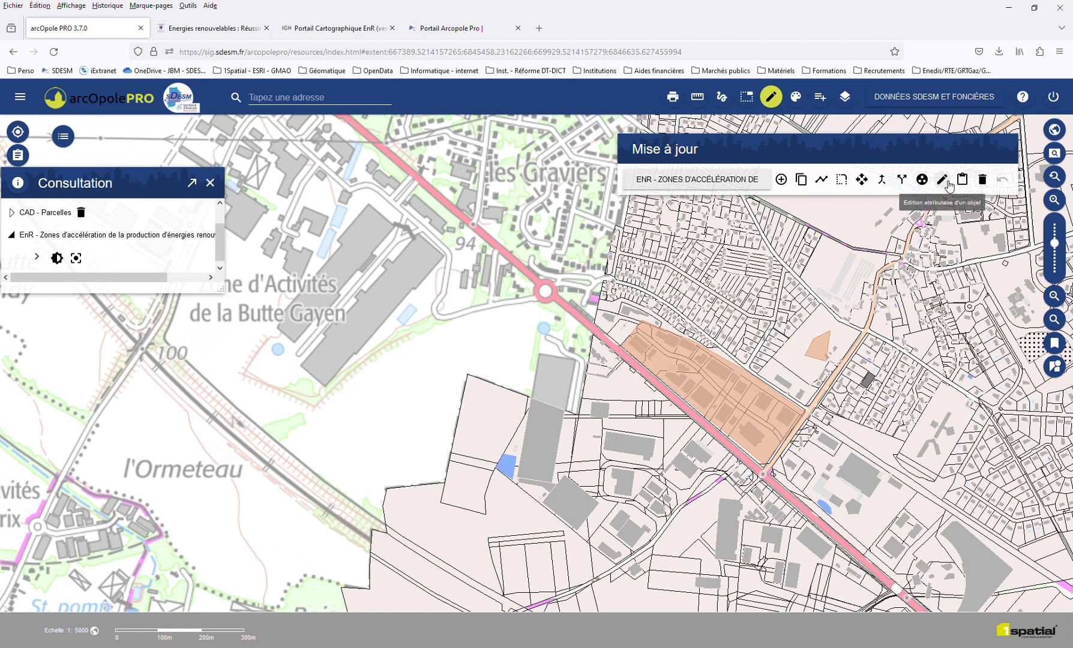
pyautogui.click(942, 179)
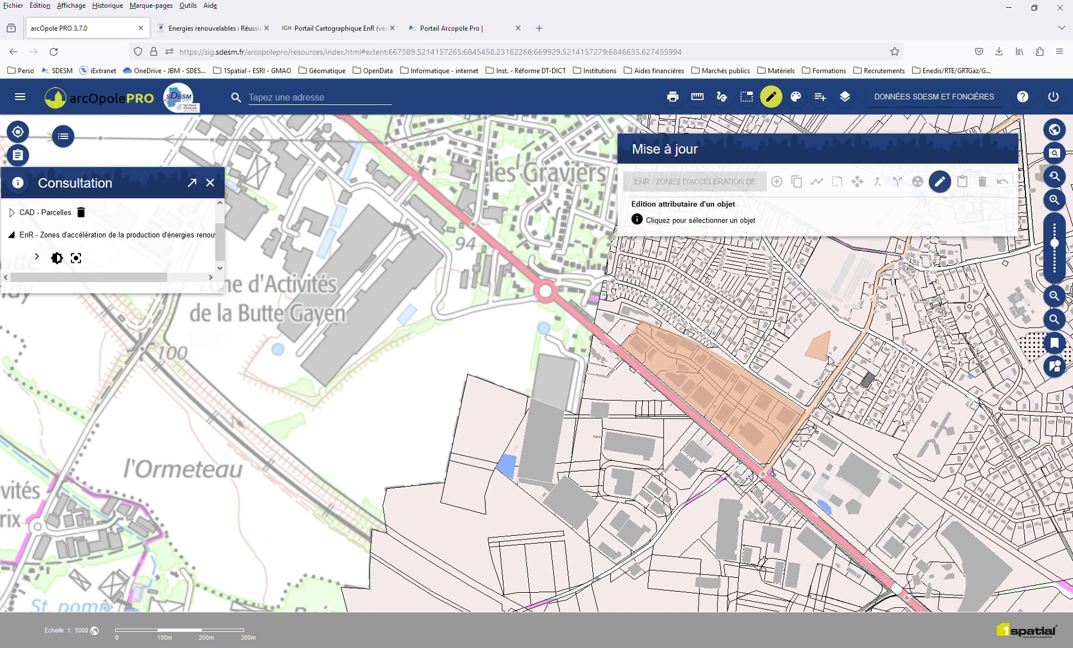
pyautogui.click(763, 393)
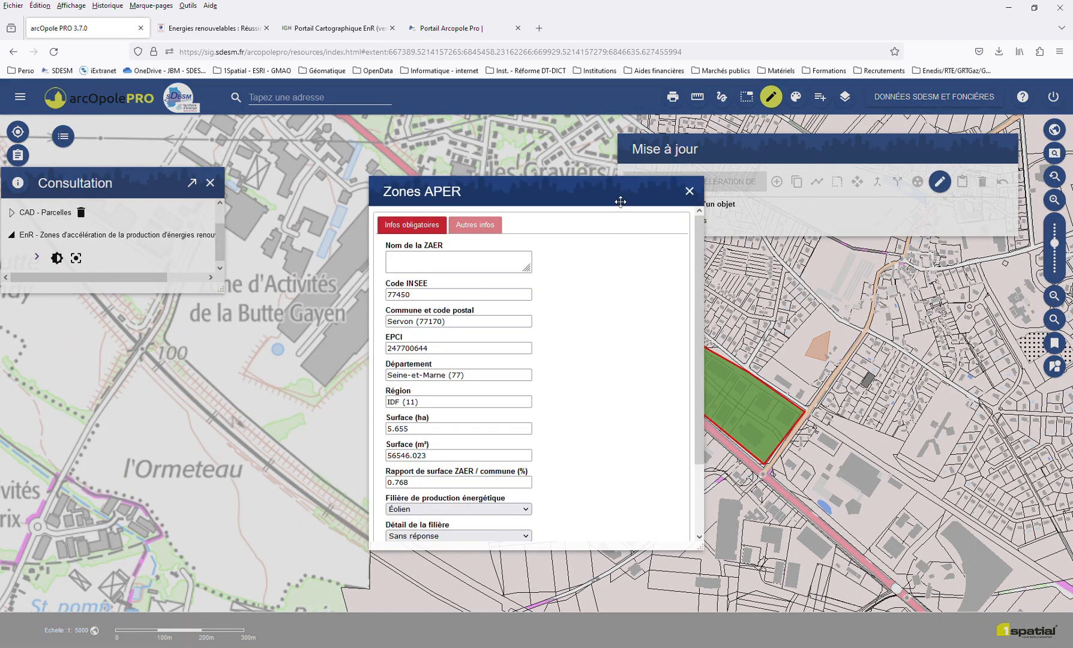
pyautogui.moveTo(603, 192); pyautogui.dragTo(480, 133)
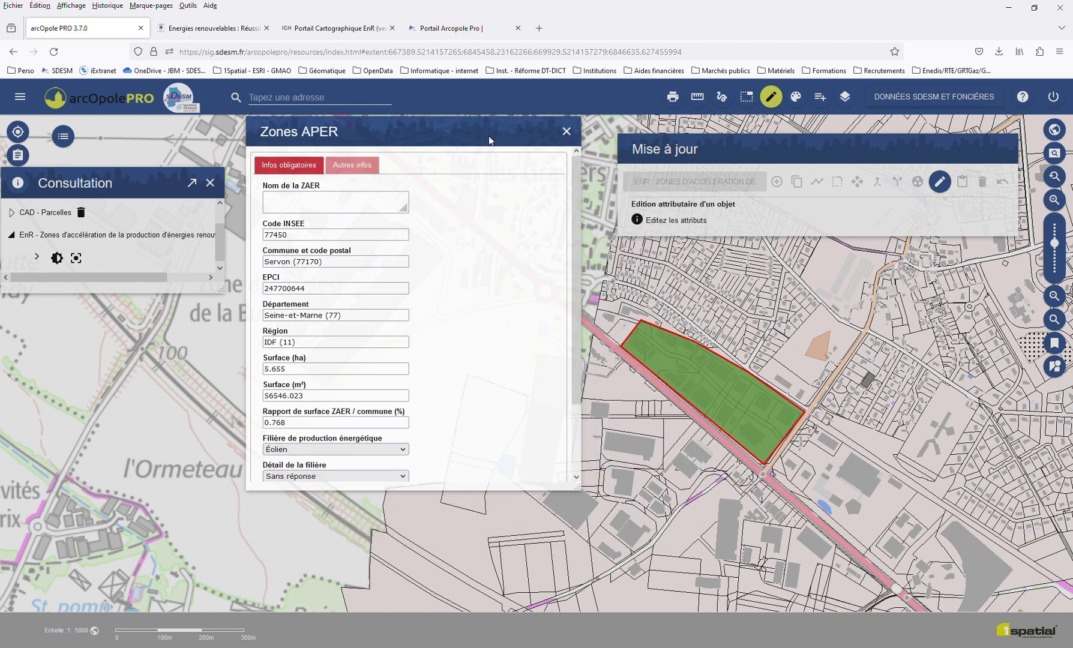
pyautogui.moveTo(581, 494); pyautogui.dragTo(646, 579)
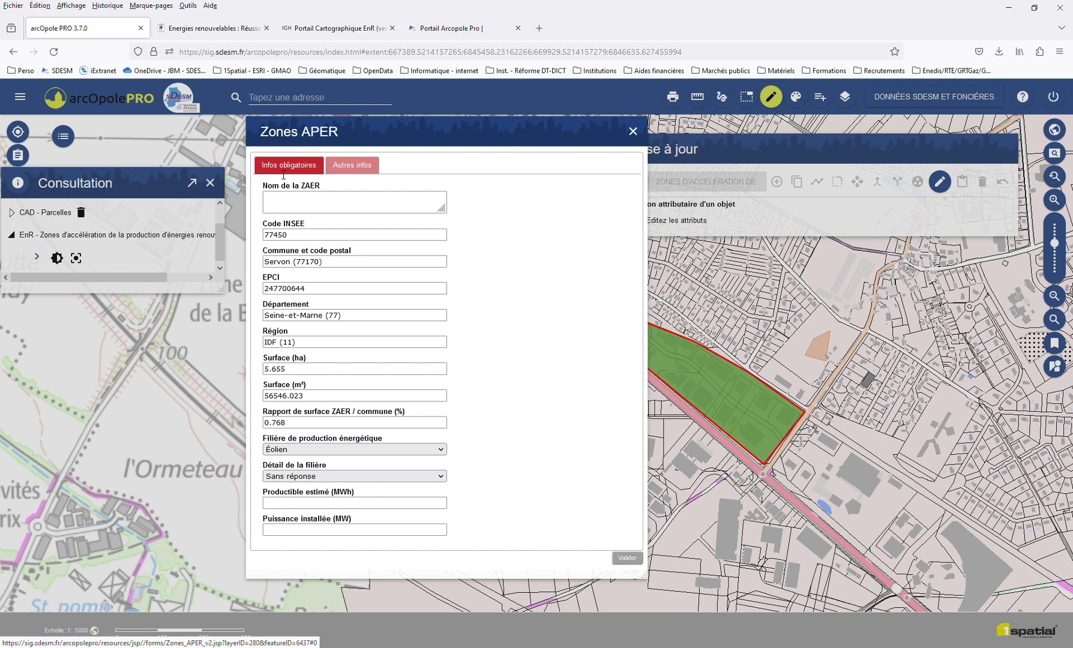
# - Check the form's other information, then set the energy production sector to Solaire PV with the detail Solaire PV nouveau toiture
pyautogui.click(359, 168)
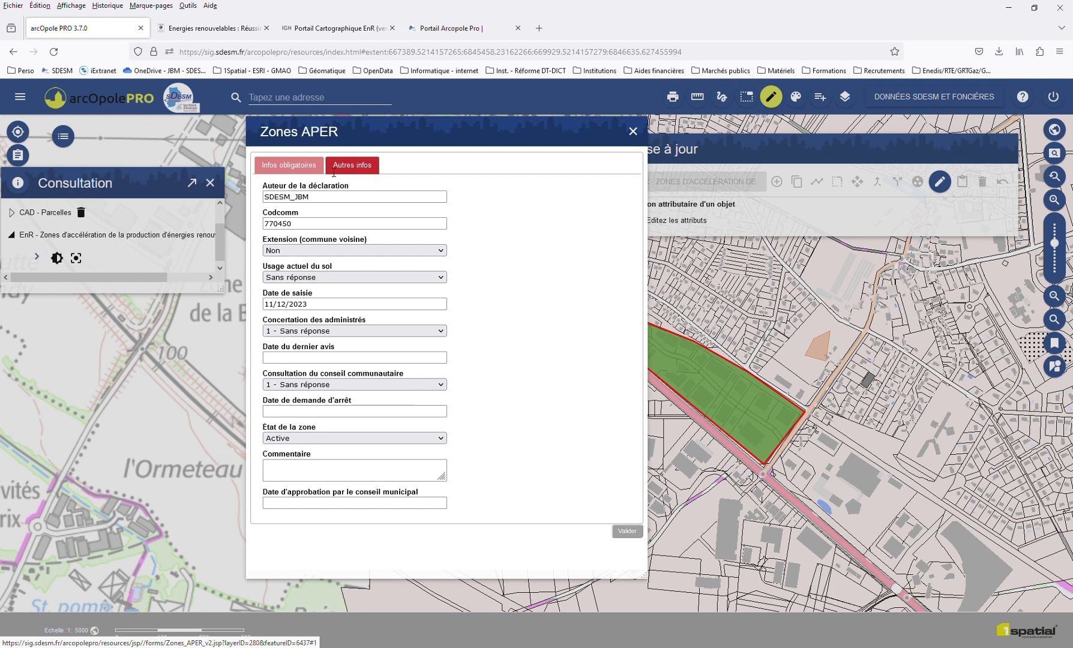
pyautogui.click(275, 173)
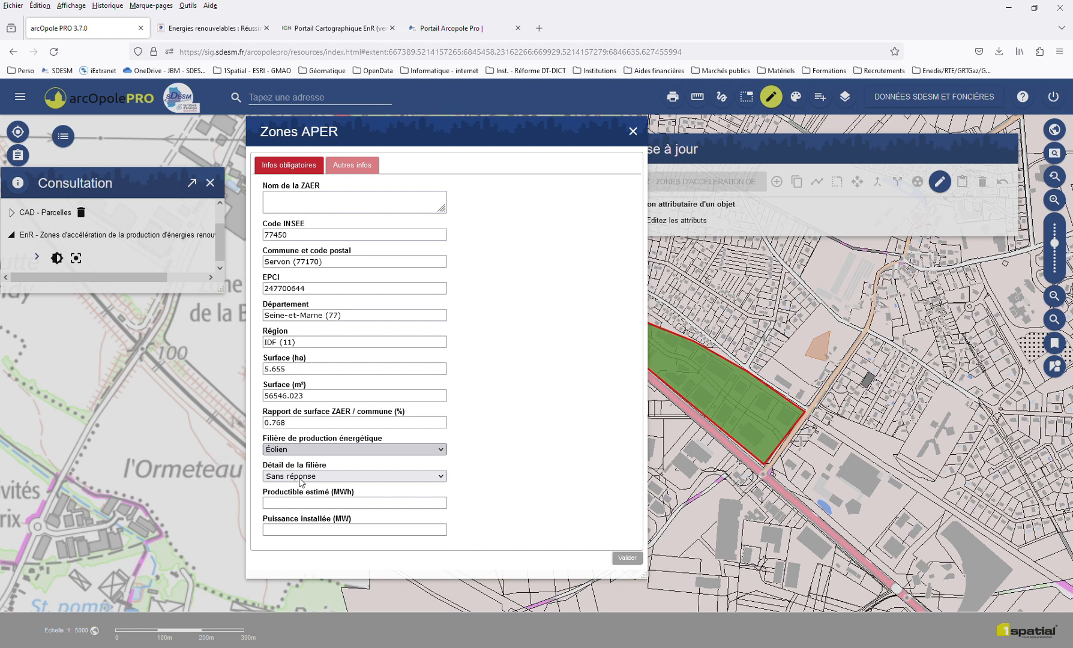
pyautogui.click(309, 484)
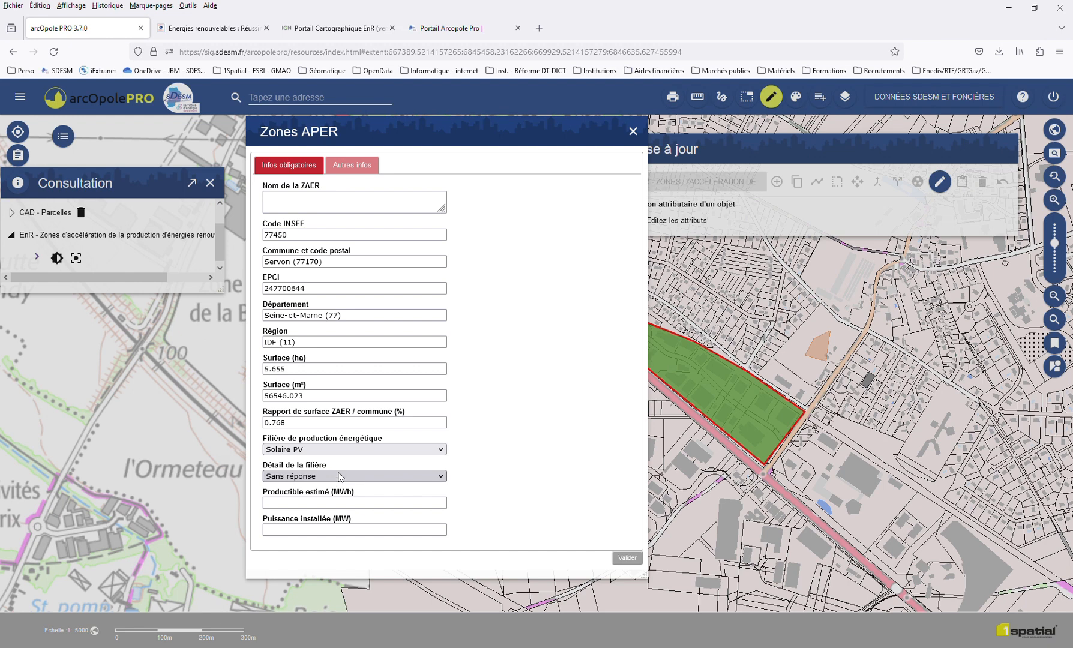
pyautogui.click(323, 255)
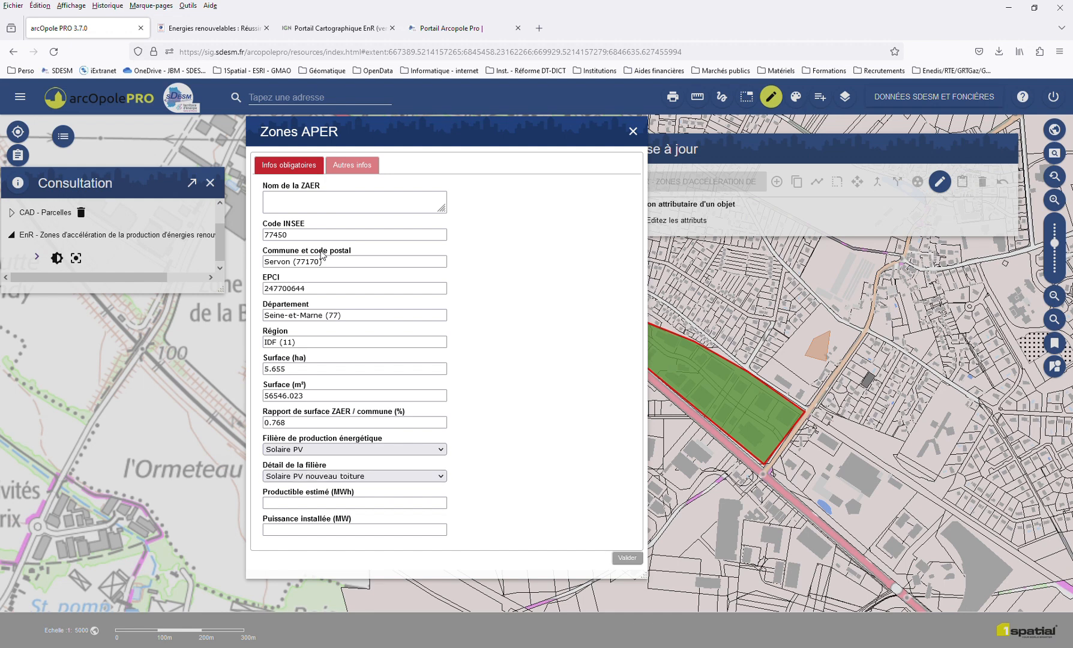
# - Enter 0 for both the estimated production (MWh) and the installed power (MW)
pyautogui.click(348, 532)
pyautogui.click(357, 504)
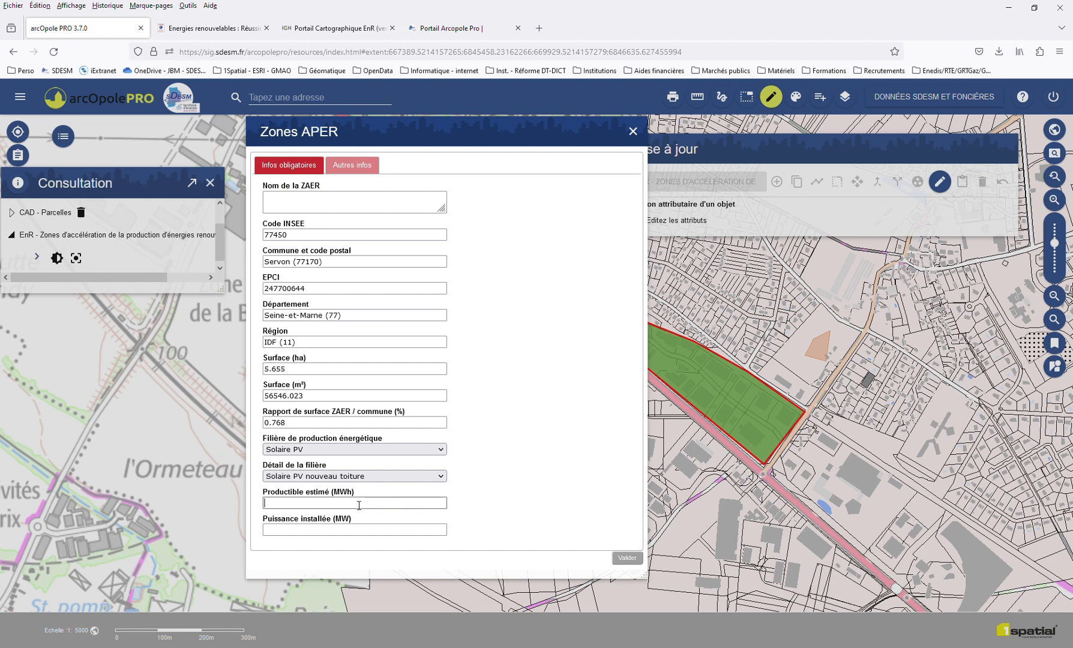
pyautogui.write('0')
pyautogui.click(381, 538)
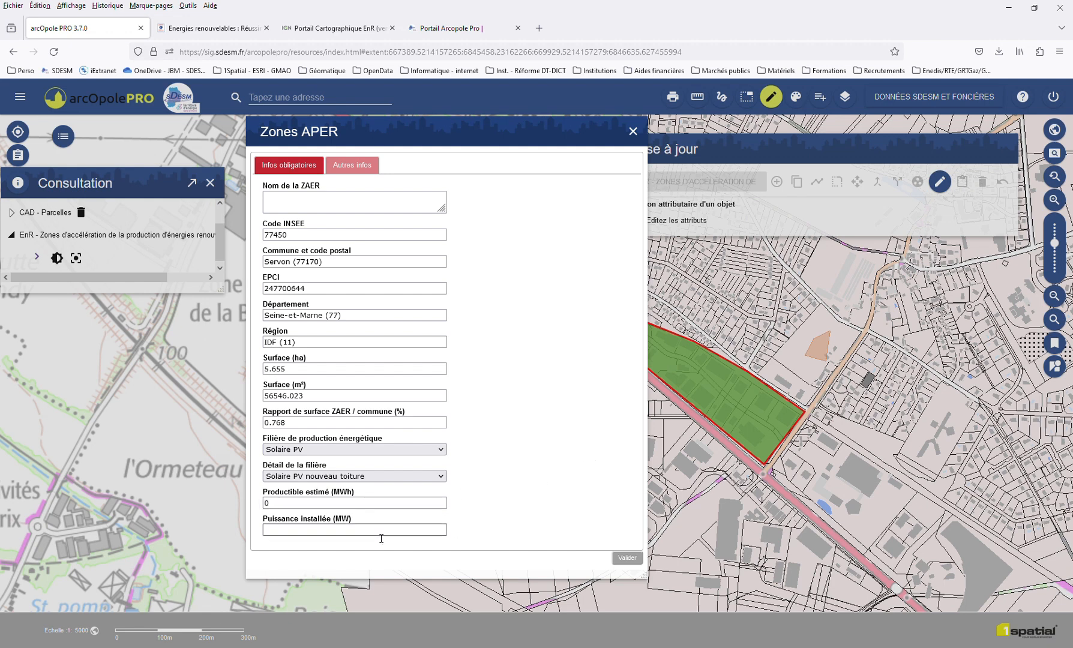
pyautogui.write('0')
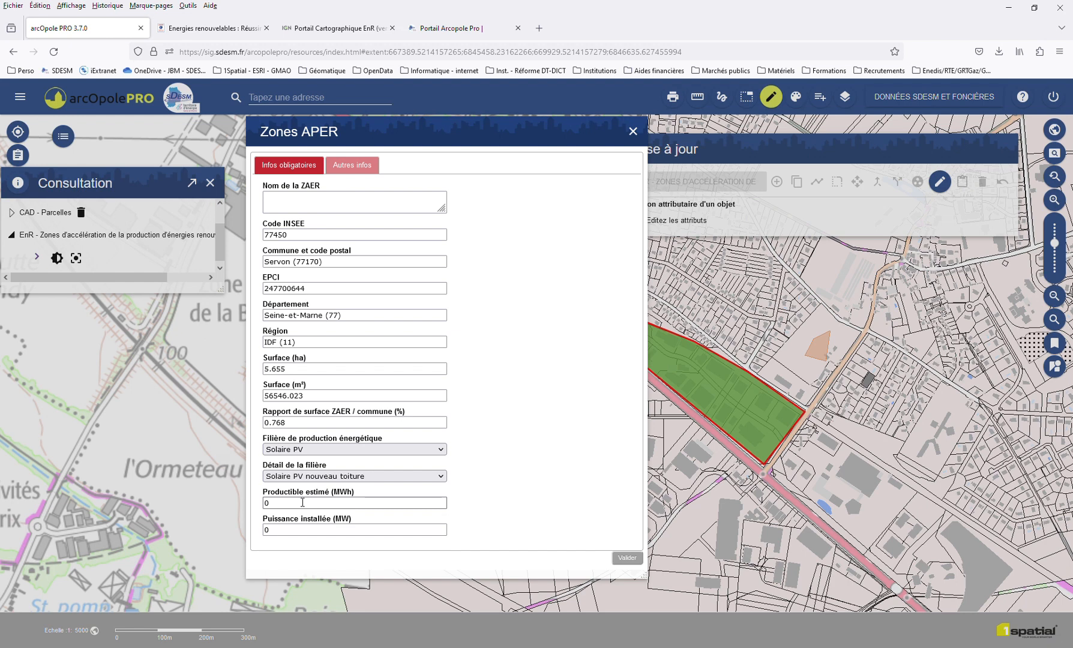
# - Name the ZAER "Zone d'activité" and validate the form
pyautogui.click(287, 195)
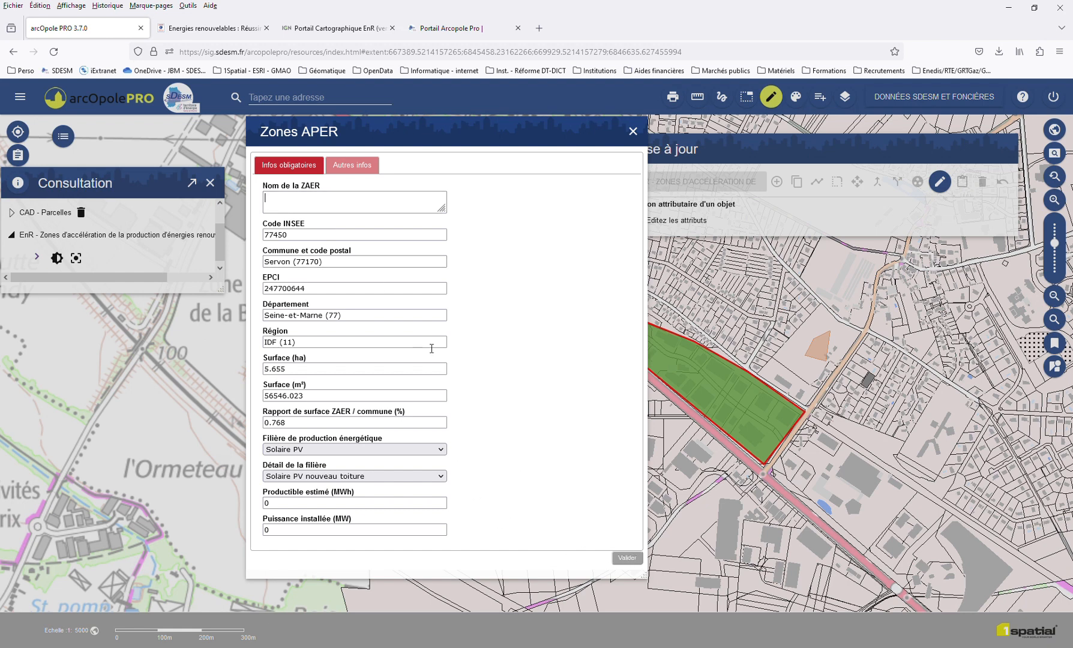
pyautogui.click(626, 559)
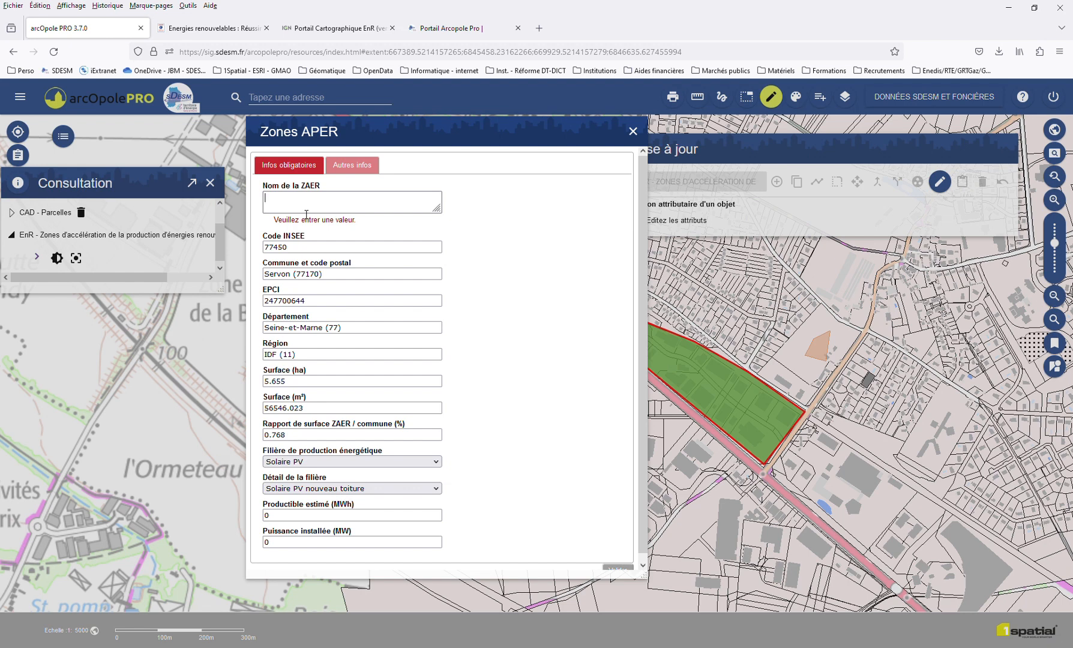
pyautogui.write('Zone')
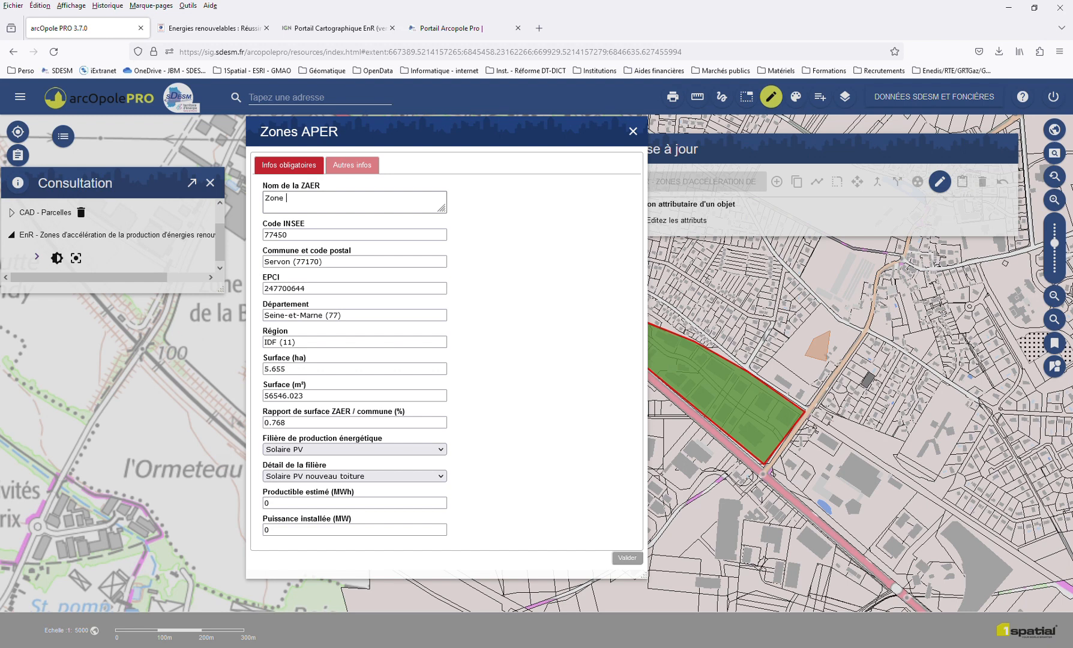
pyautogui.write("d'activité")
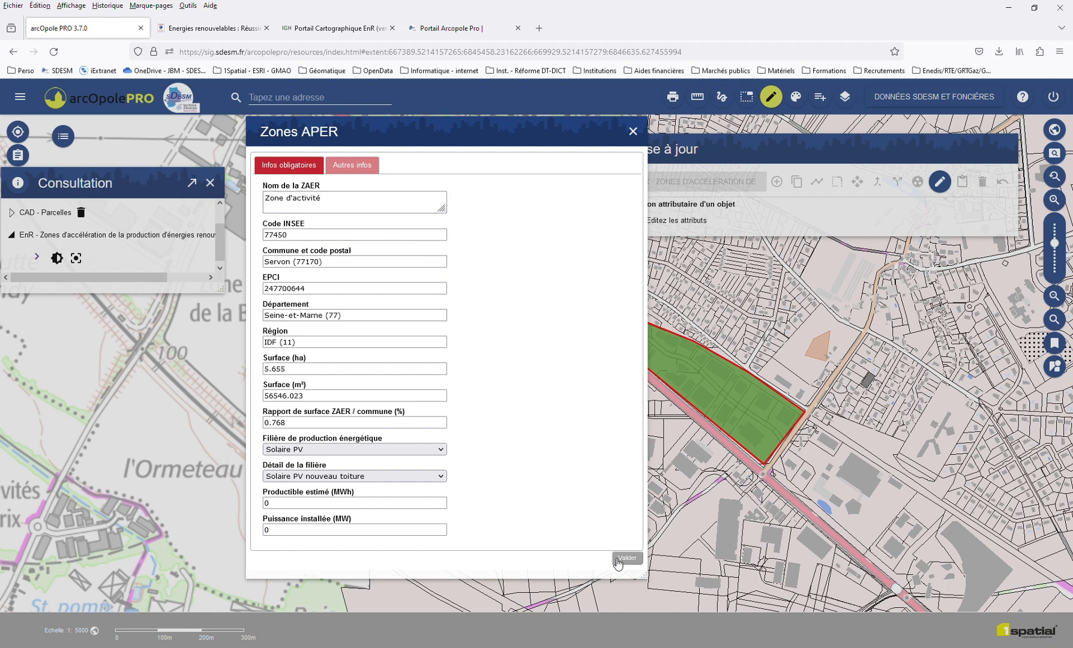
pyautogui.click(624, 558)
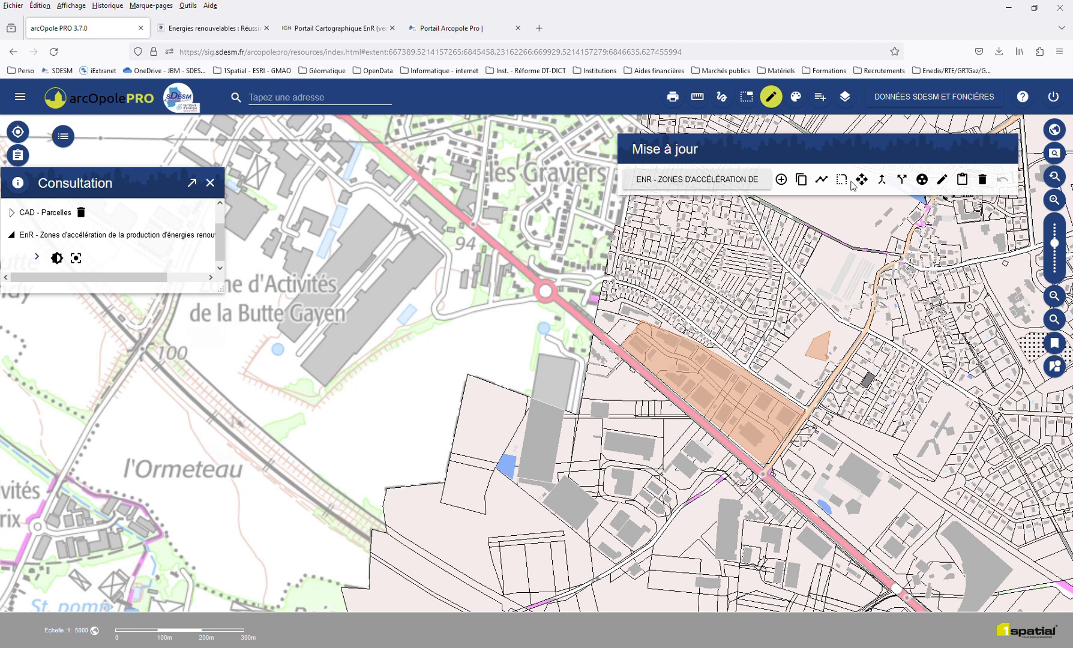
# - Reopen the zone's Zones APER form for attribute editing, move it clear of the zone, and enlarge it to show all mandatory fields
pyautogui.click(942, 182)
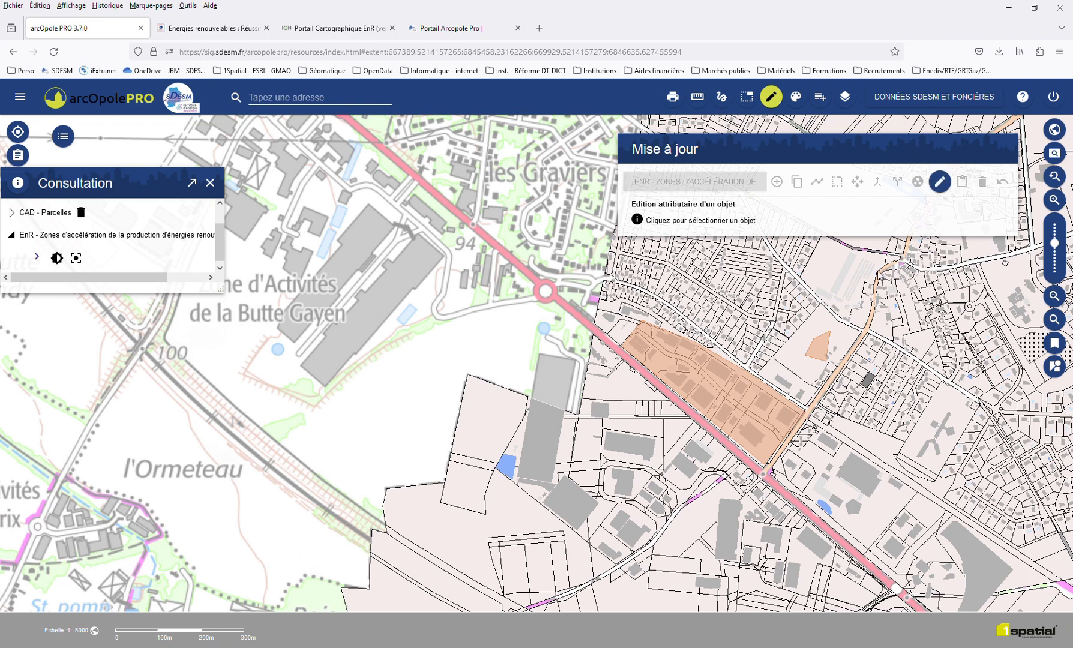
pyautogui.click(754, 391)
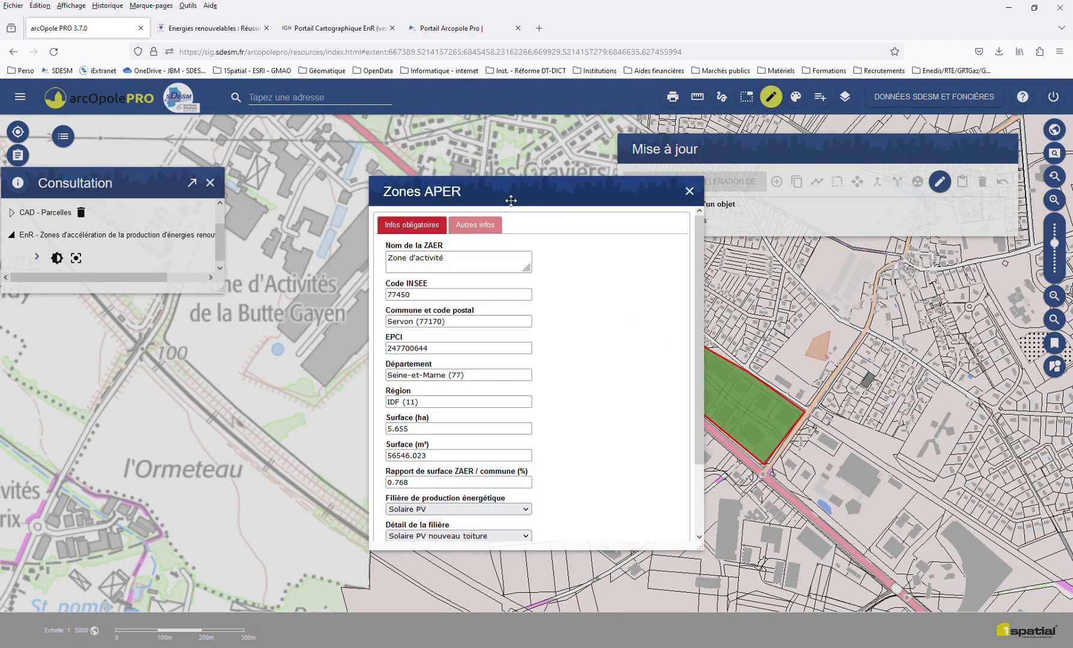
pyautogui.moveTo(507, 198); pyautogui.dragTo(377, 132)
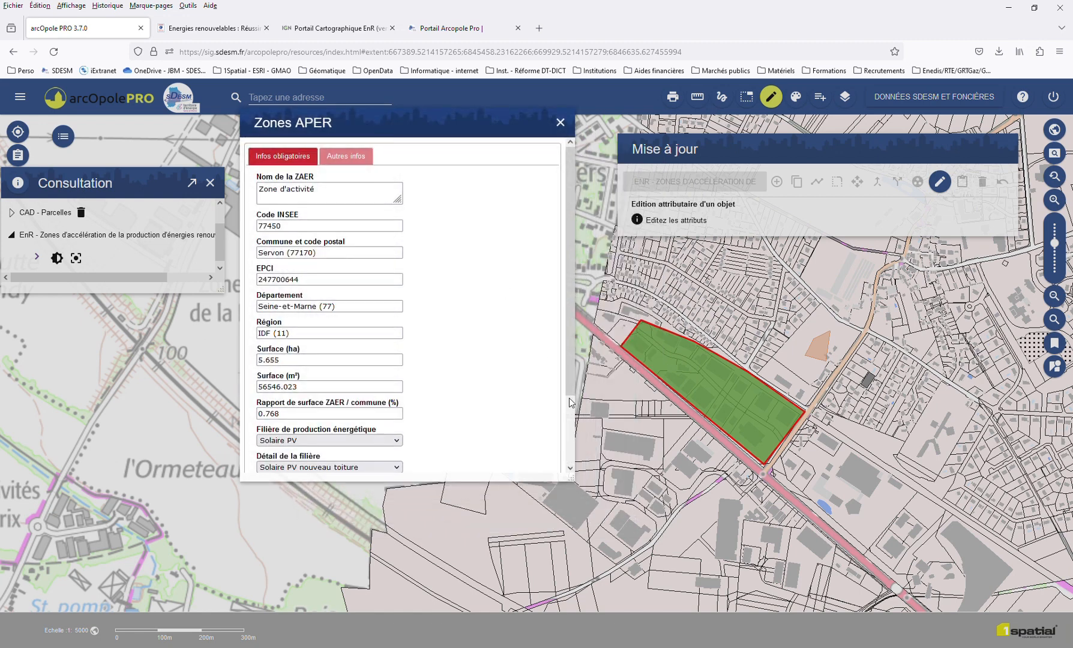
pyautogui.moveTo(576, 482); pyautogui.dragTo(696, 559)
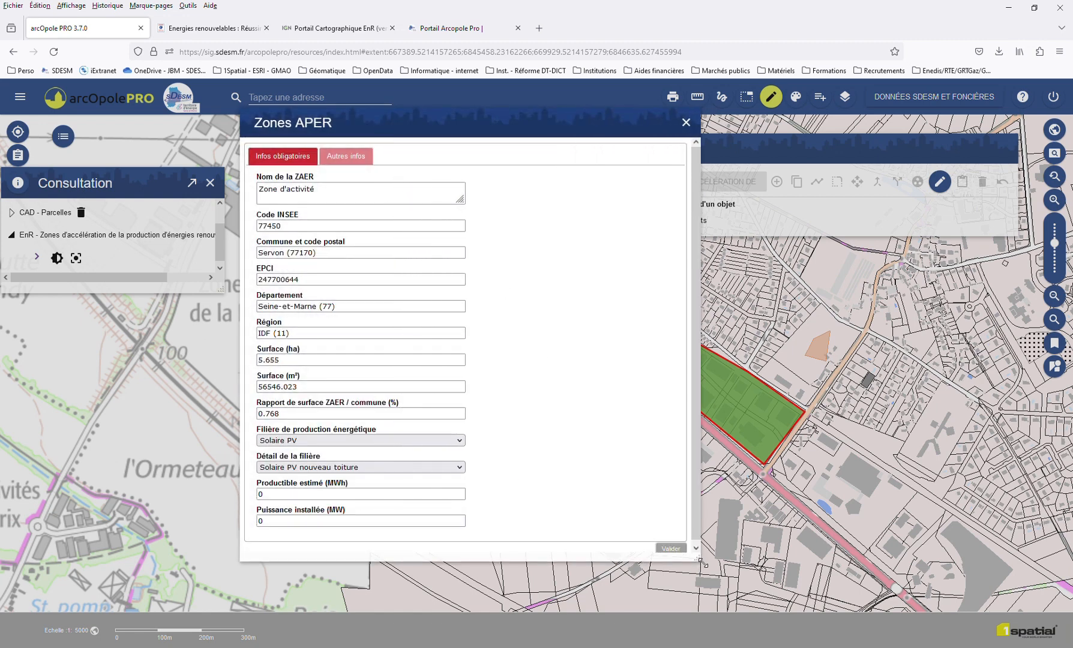
# - Review the zone's Autres infos fields, including declaration author, public consultation, zone state and comment, and validate the form
pyautogui.click(353, 158)
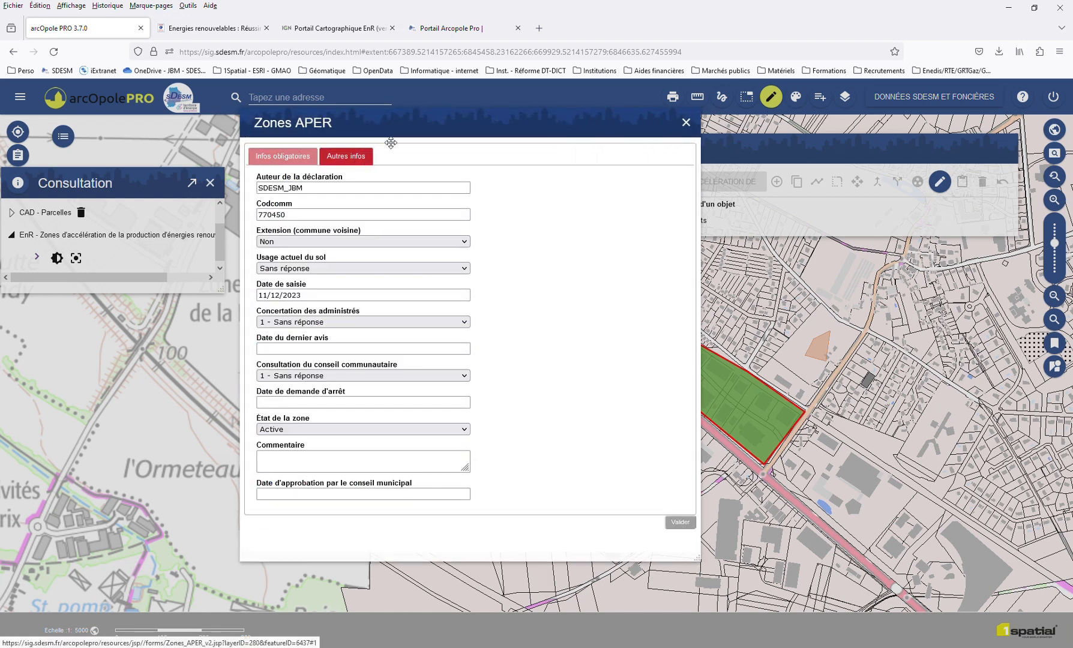
pyautogui.moveTo(411, 128); pyautogui.dragTo(417, 174)
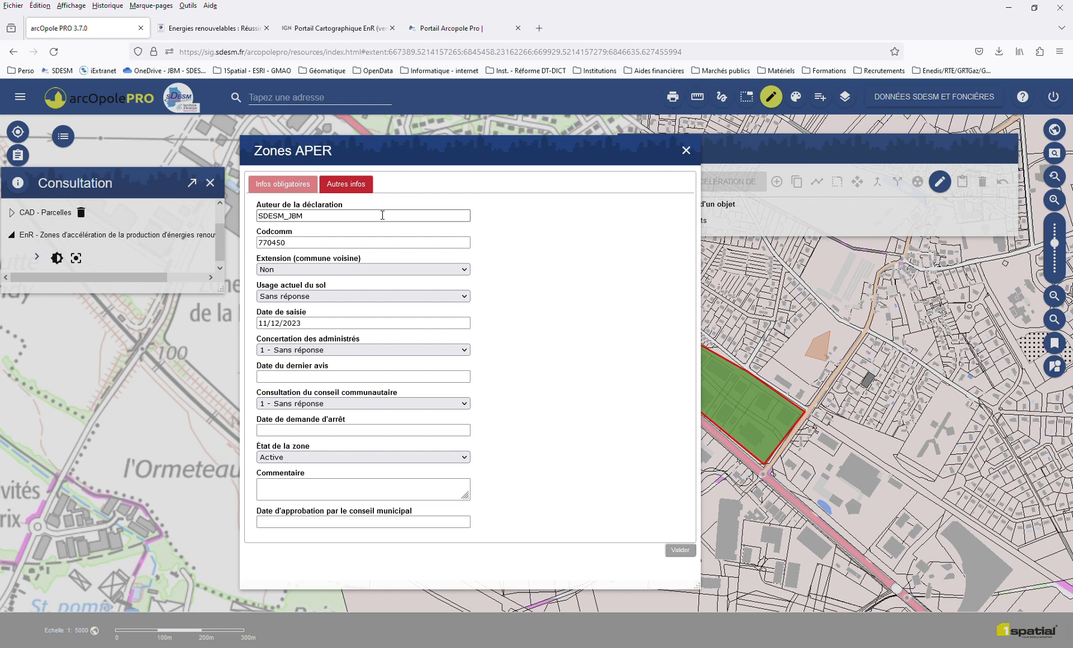
pyautogui.click(332, 243)
pyautogui.click(333, 354)
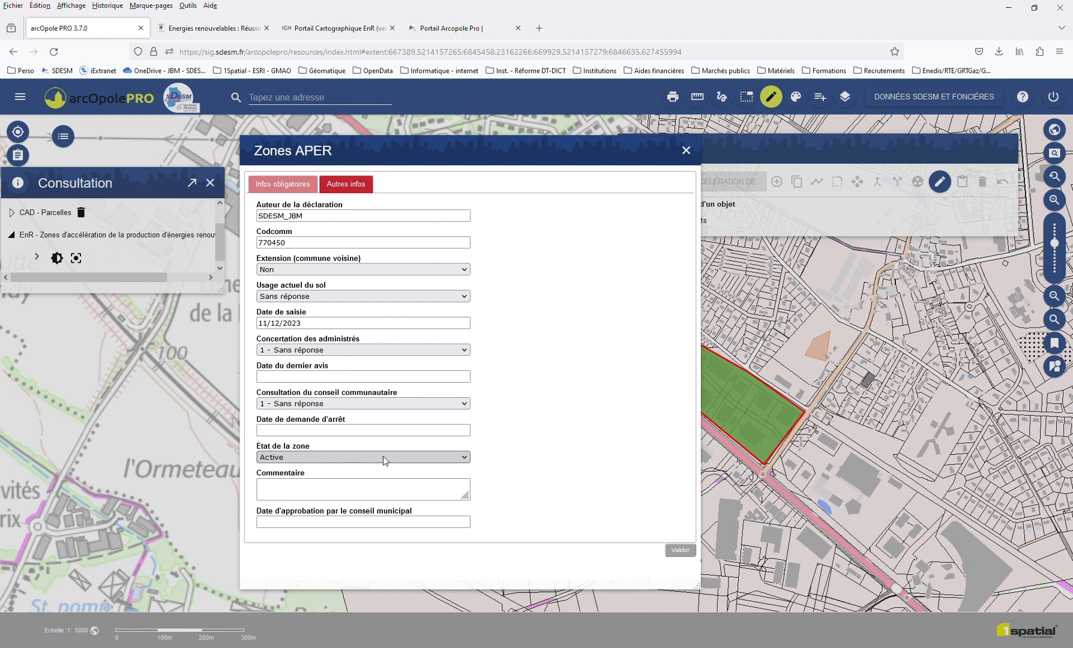
pyautogui.click(395, 494)
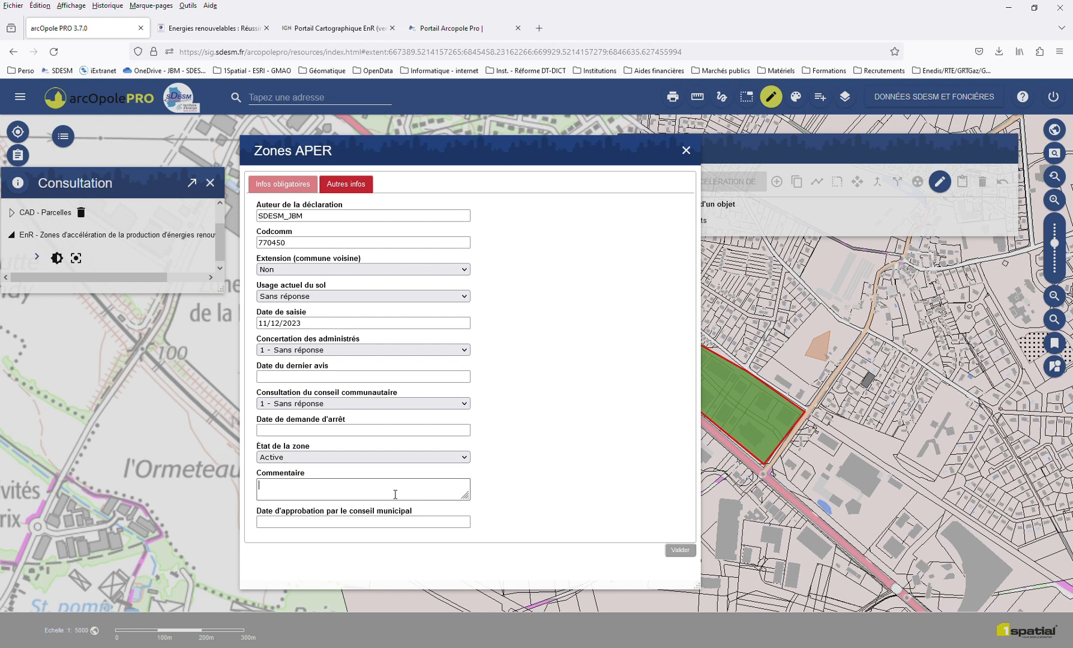
pyautogui.click(692, 553)
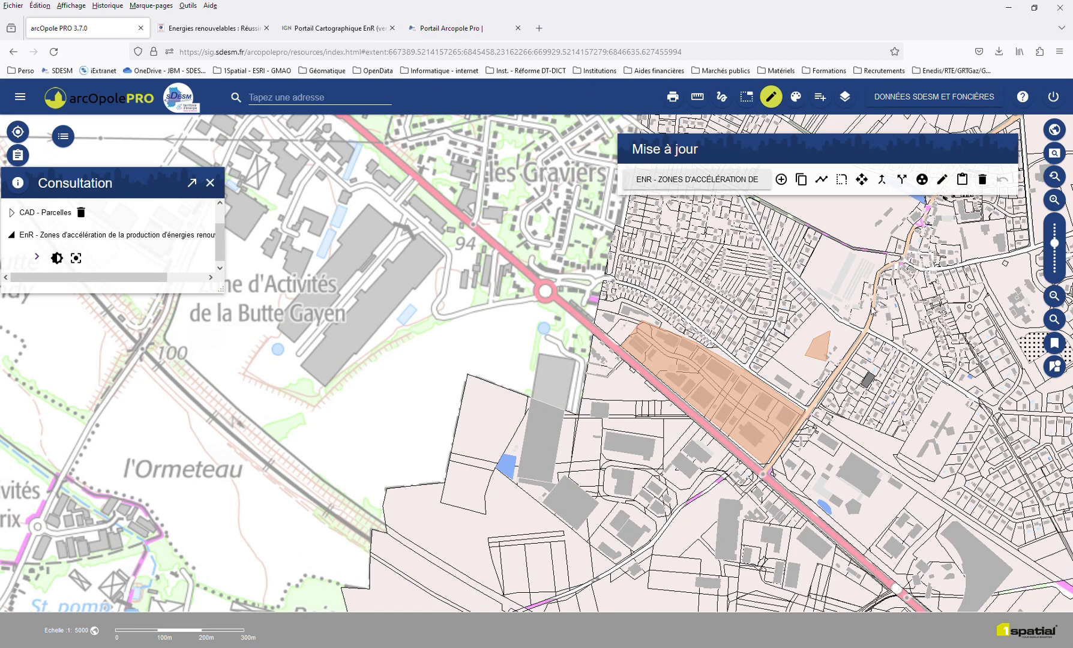
# - Switch from Mise à jour to the Sélection tool and select an ENR - Solaire - Potentiel de toiture object by point within the zone
pyautogui.click(782, 101)
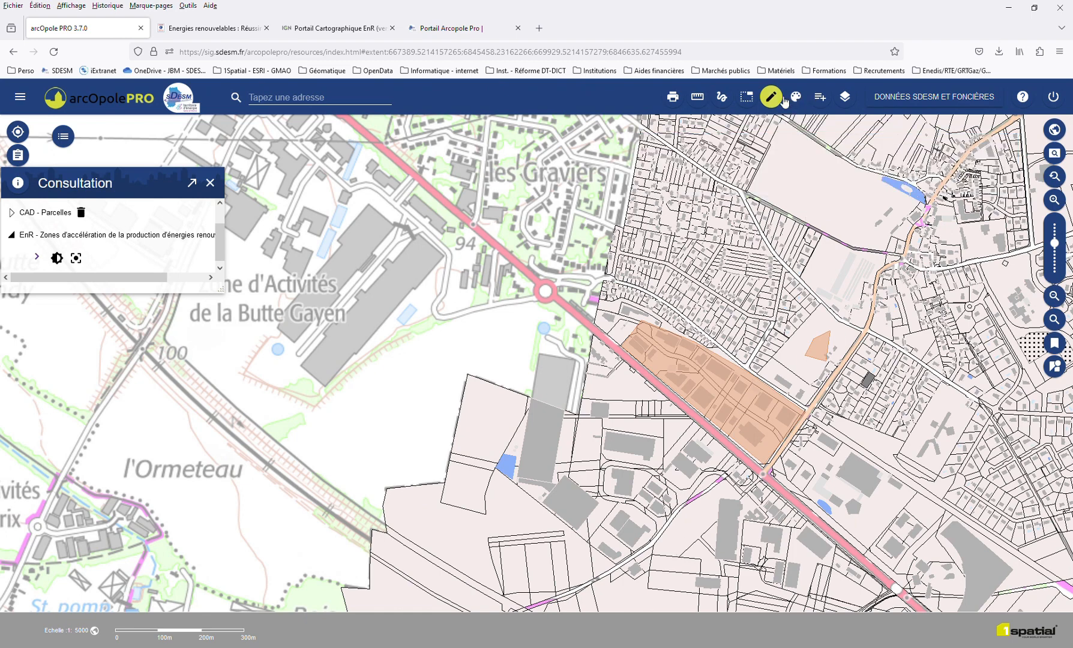
pyautogui.click(748, 98)
pyautogui.moveTo(825, 201); pyautogui.dragTo(811, 165)
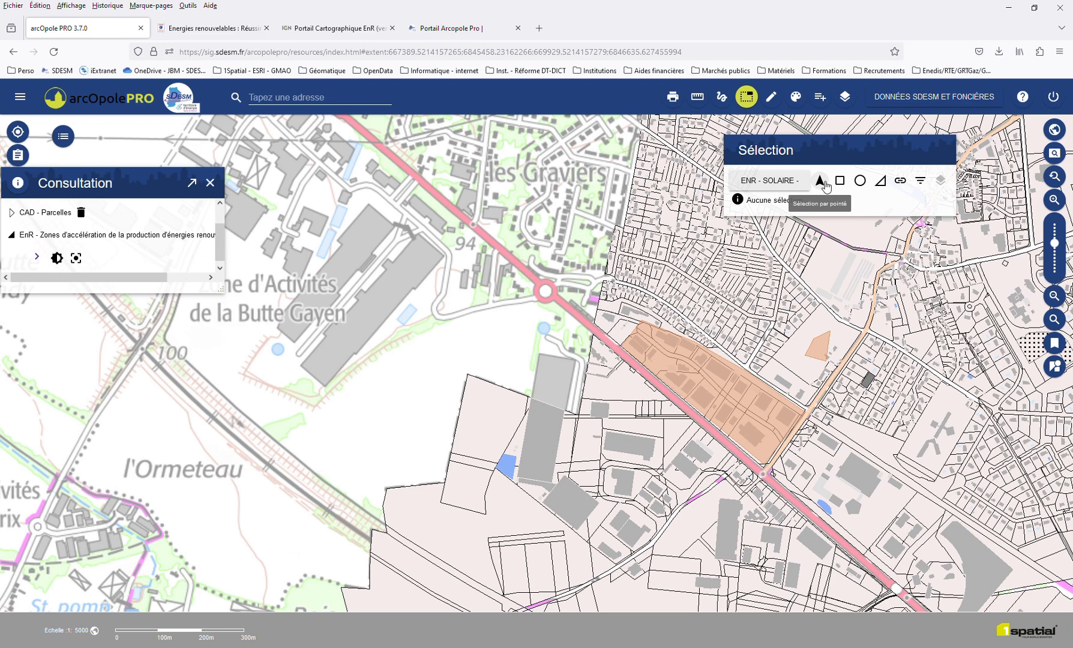
pyautogui.click(820, 181)
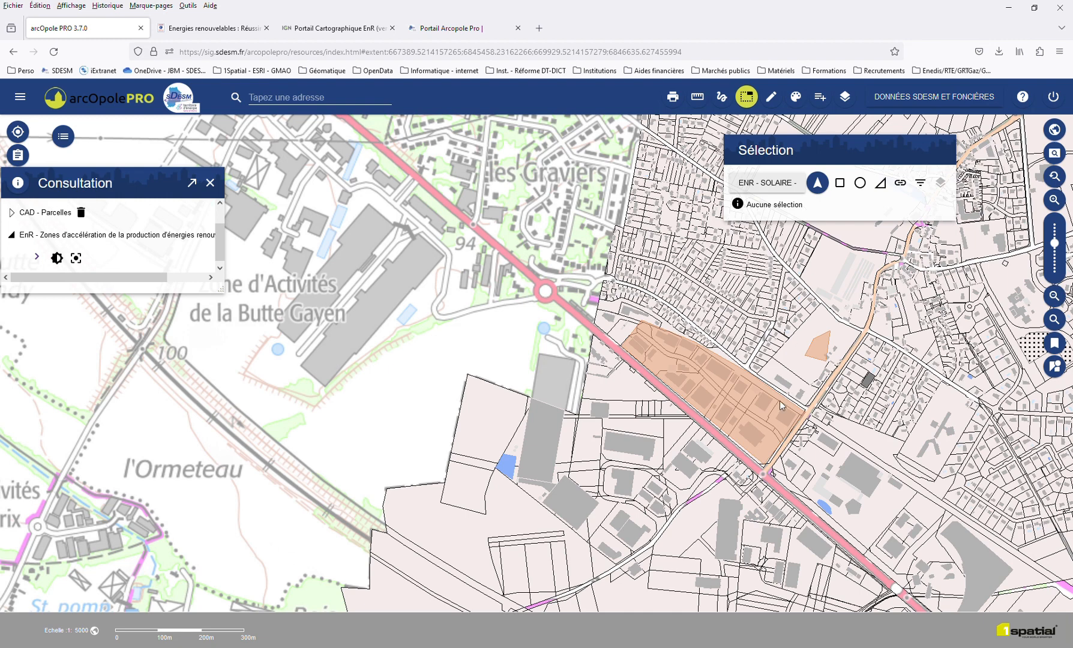
pyautogui.click(763, 410)
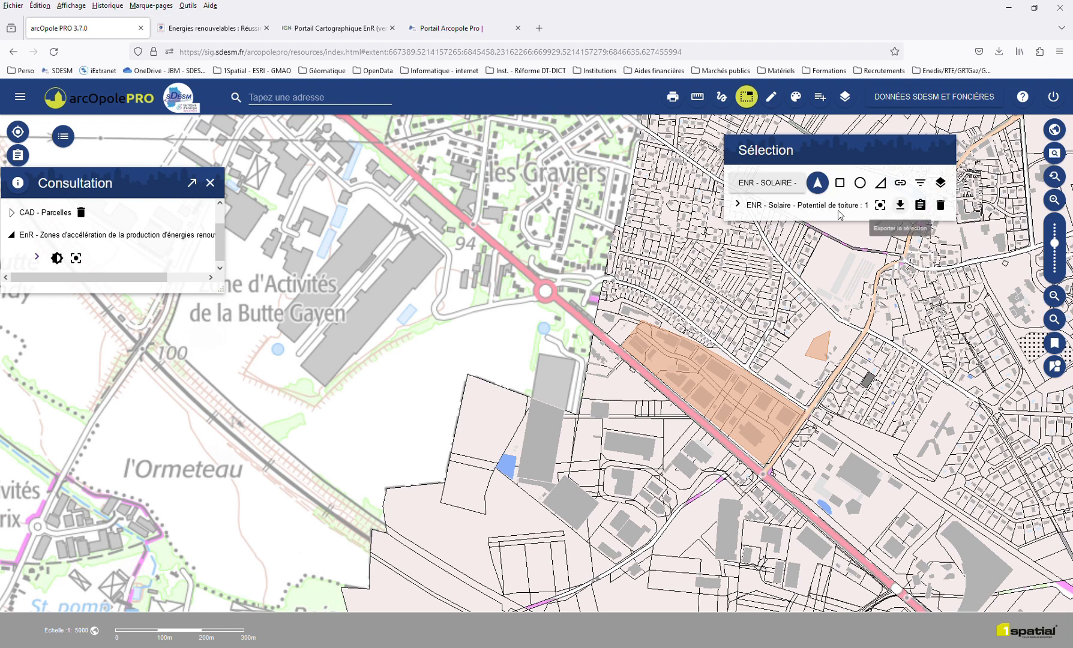
pyautogui.click(818, 183)
# - Change the selection layer to EnR - Zones d'accélération de la production d'énergies renouvelable and select the new zone by point
pyautogui.click(785, 189)
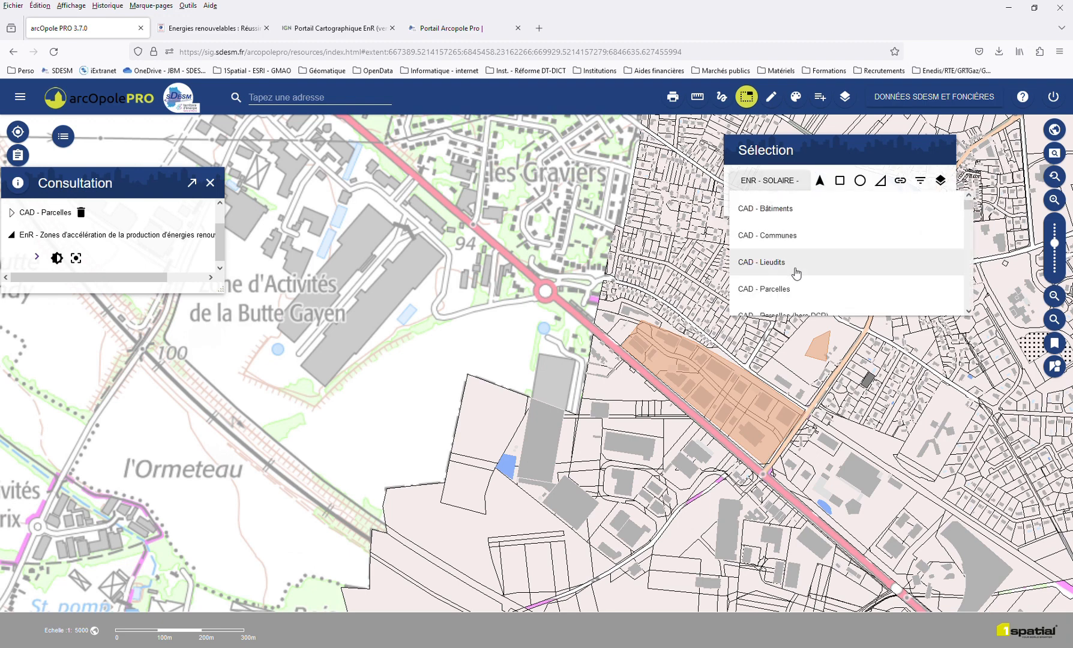
pyautogui.scroll(-3, 797, 277)
pyautogui.scroll(-8, 797, 278)
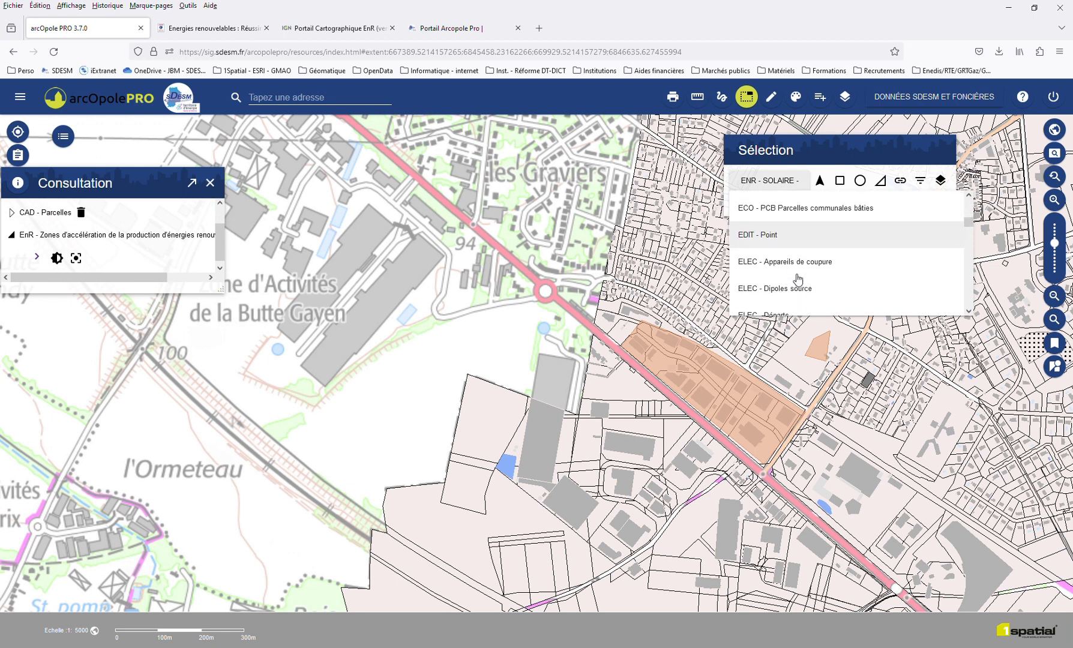
pyautogui.scroll(-6, 797, 278)
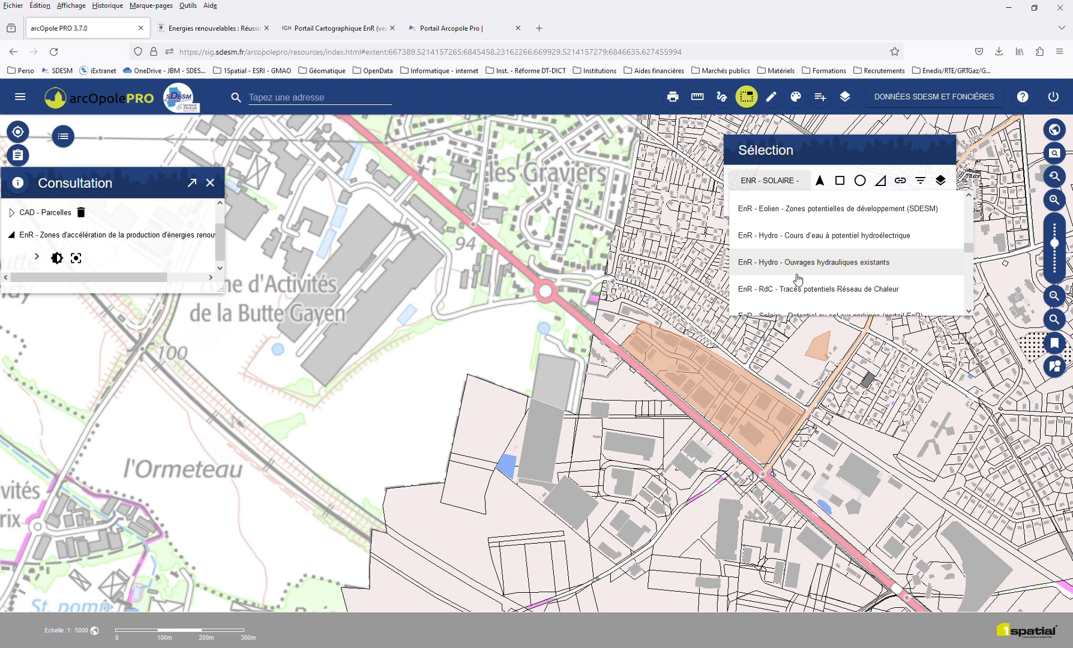
pyautogui.scroll(-6, 797, 278)
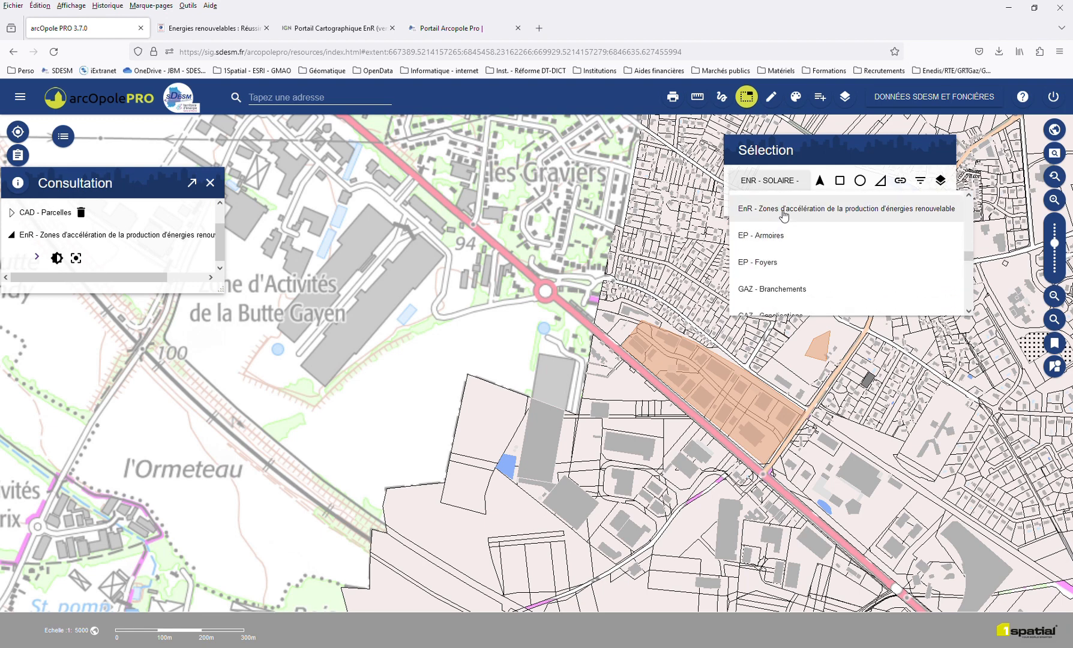
pyautogui.click(784, 210)
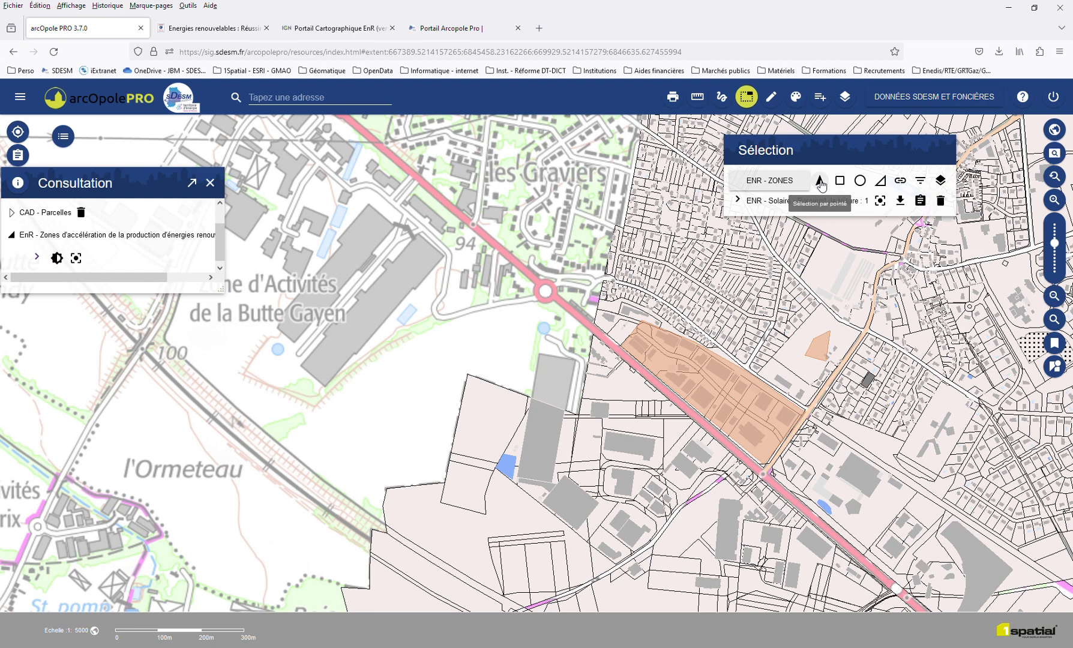
pyautogui.click(820, 182)
pyautogui.click(761, 418)
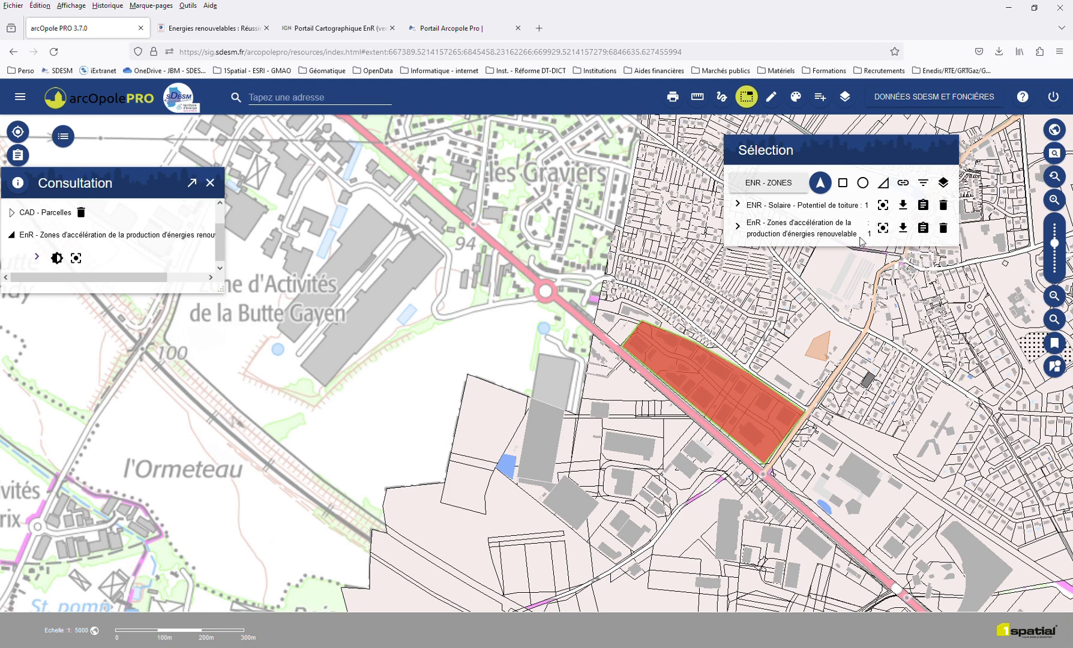
# - Open the export settings for the selected acceleration zone and set the format to ShapeFile
pyautogui.click(904, 230)
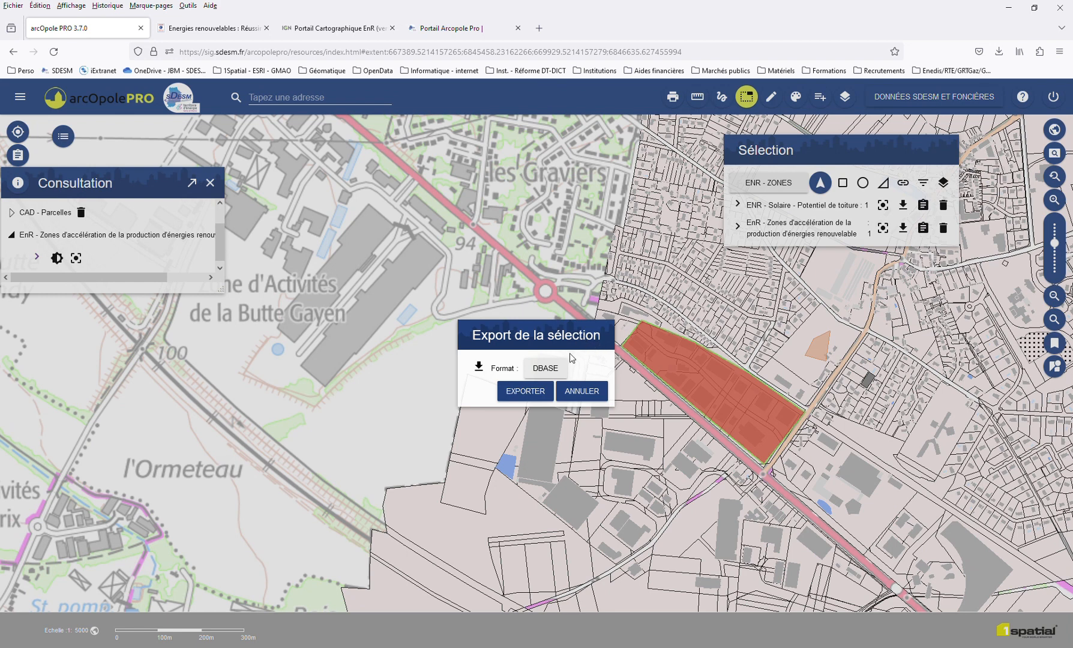
pyautogui.click(551, 368)
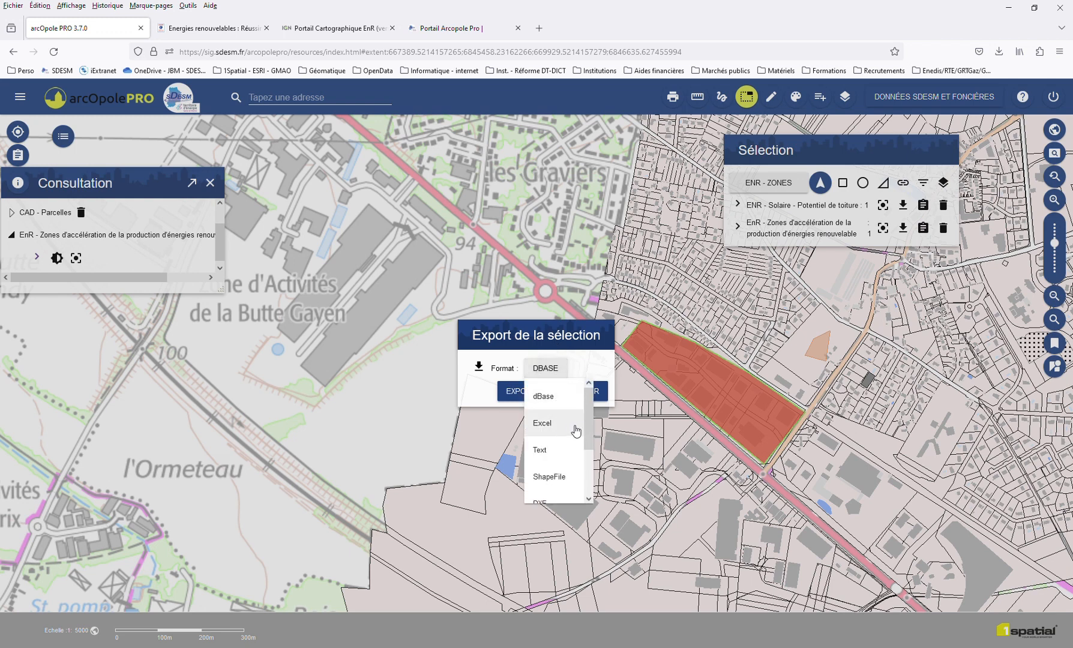
pyautogui.moveTo(586, 419); pyautogui.dragTo(568, 450)
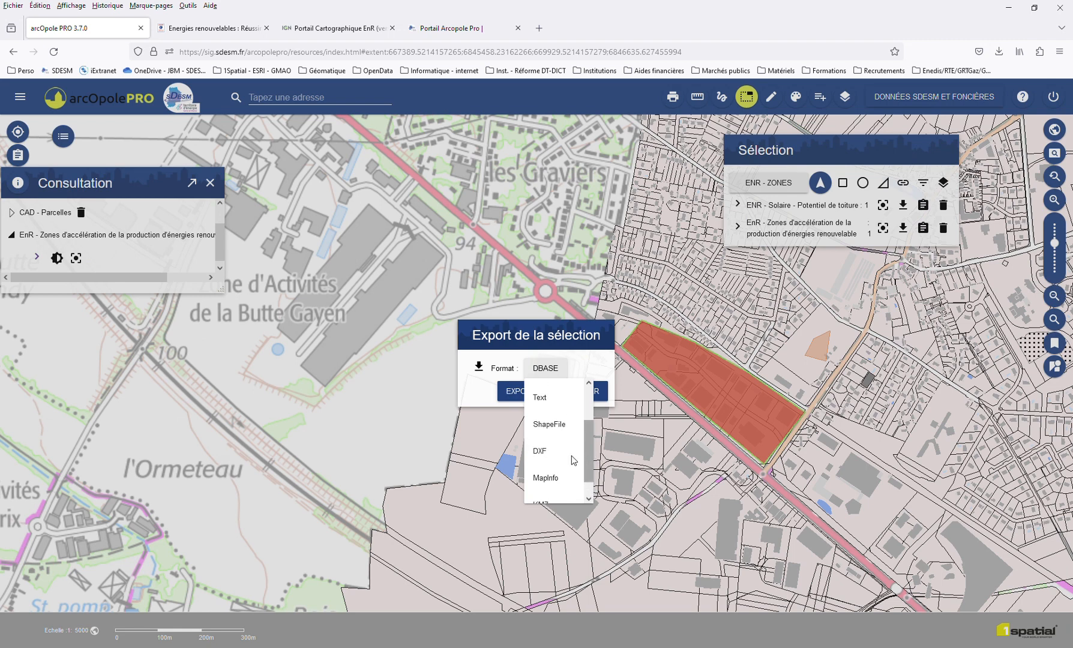
pyautogui.click(554, 427)
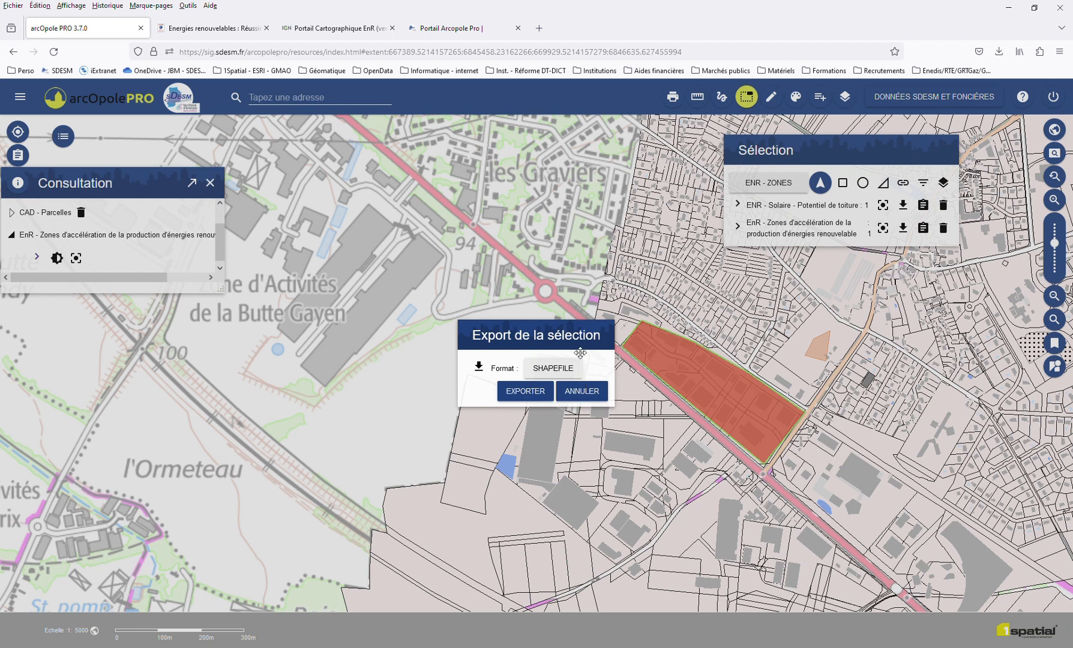
# - Export the selected acceleration zone as a ShapeFile and open the generated Sélections download link
pyautogui.moveTo(580, 353); pyautogui.dragTo(594, 187)
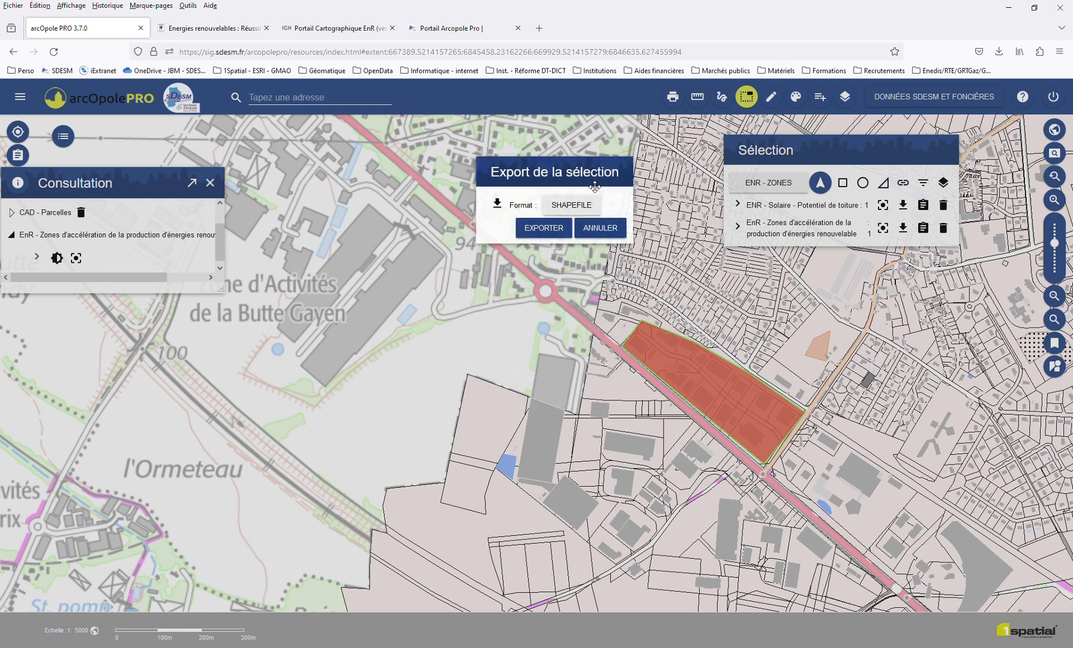
pyautogui.click(555, 233)
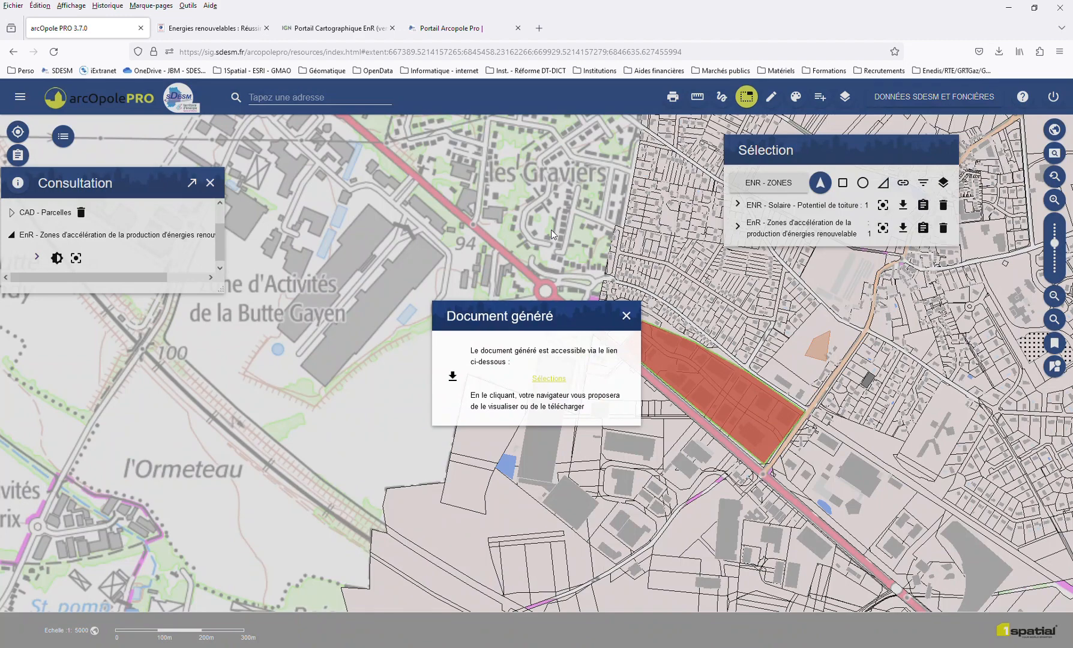
pyautogui.click(548, 379)
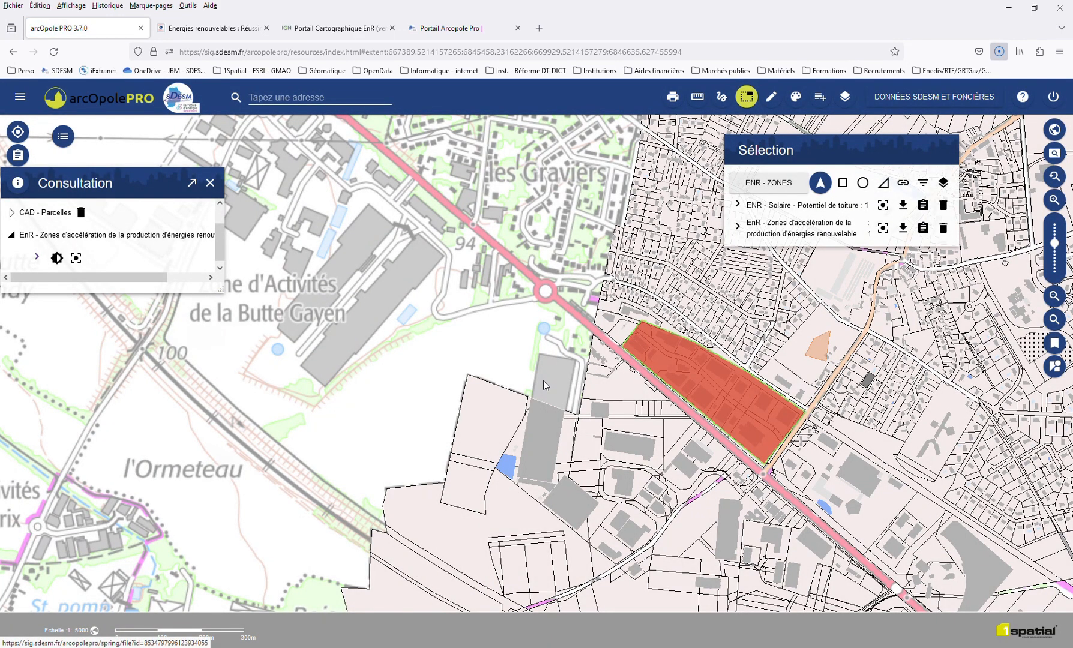
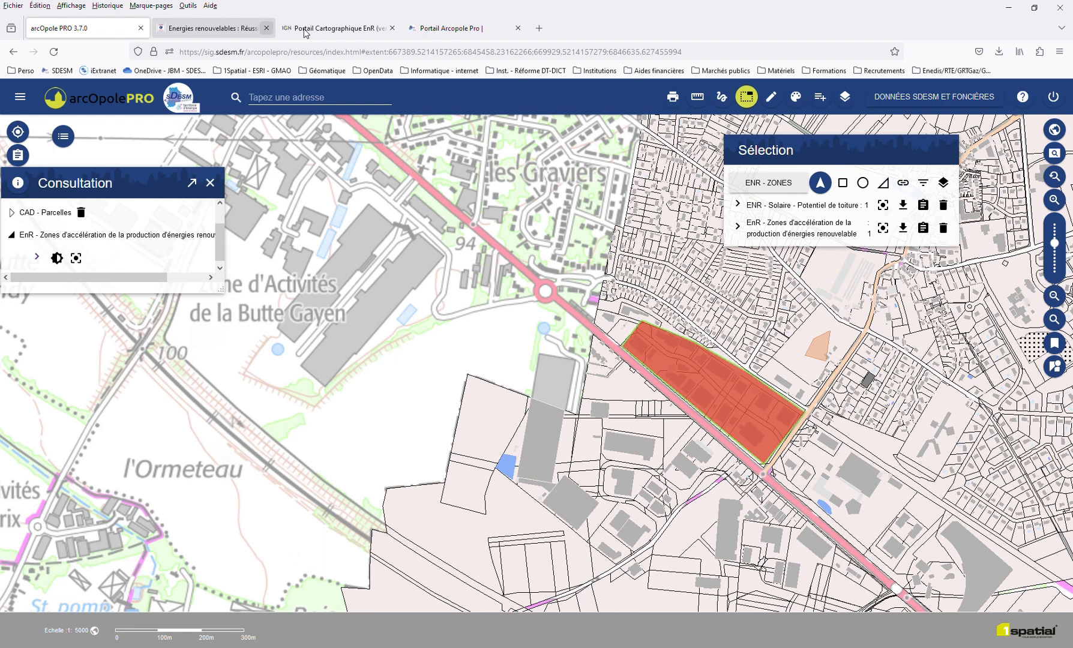
# - Switch to the SDESM website and open the Convention de données et de services page from Nos missions
pyautogui.click(446, 30)
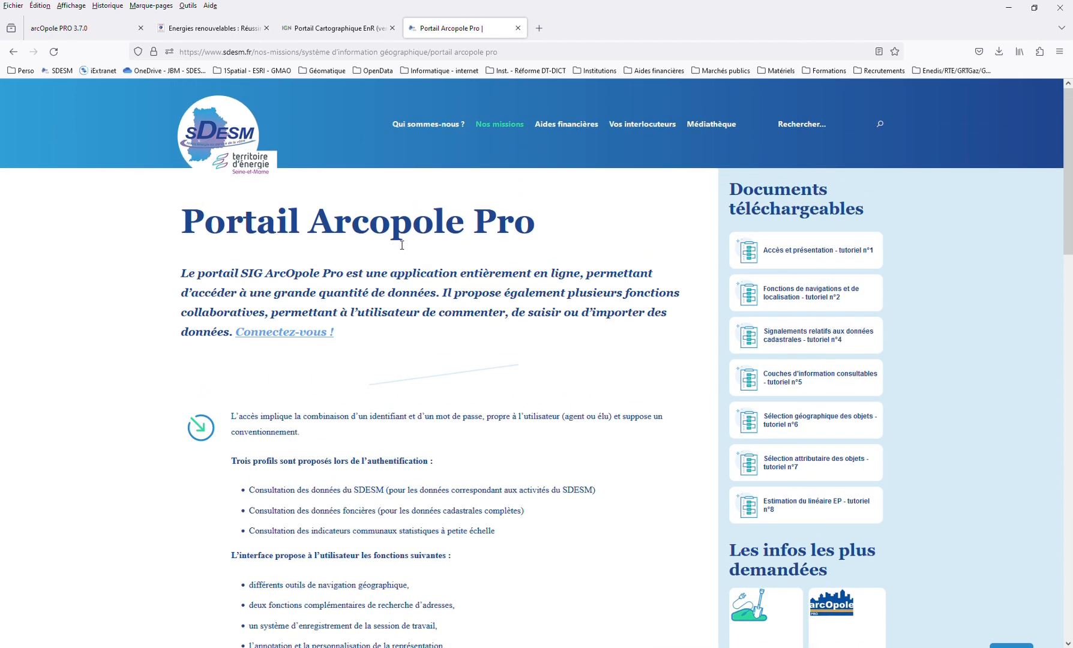
pyautogui.click(499, 125)
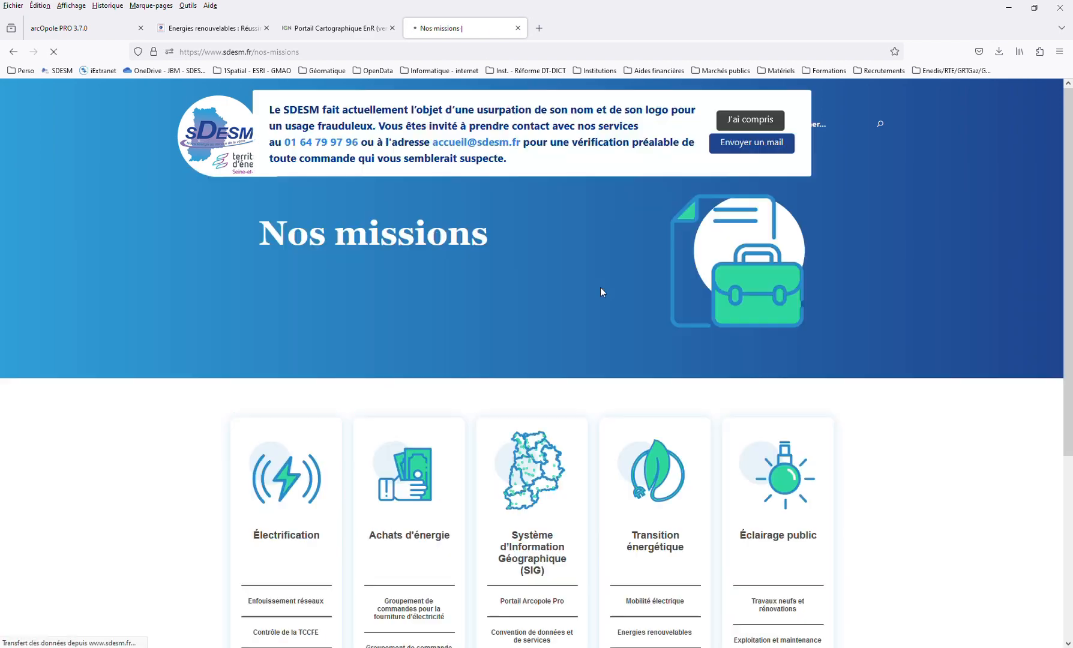
pyautogui.click(525, 638)
pyautogui.click(744, 121)
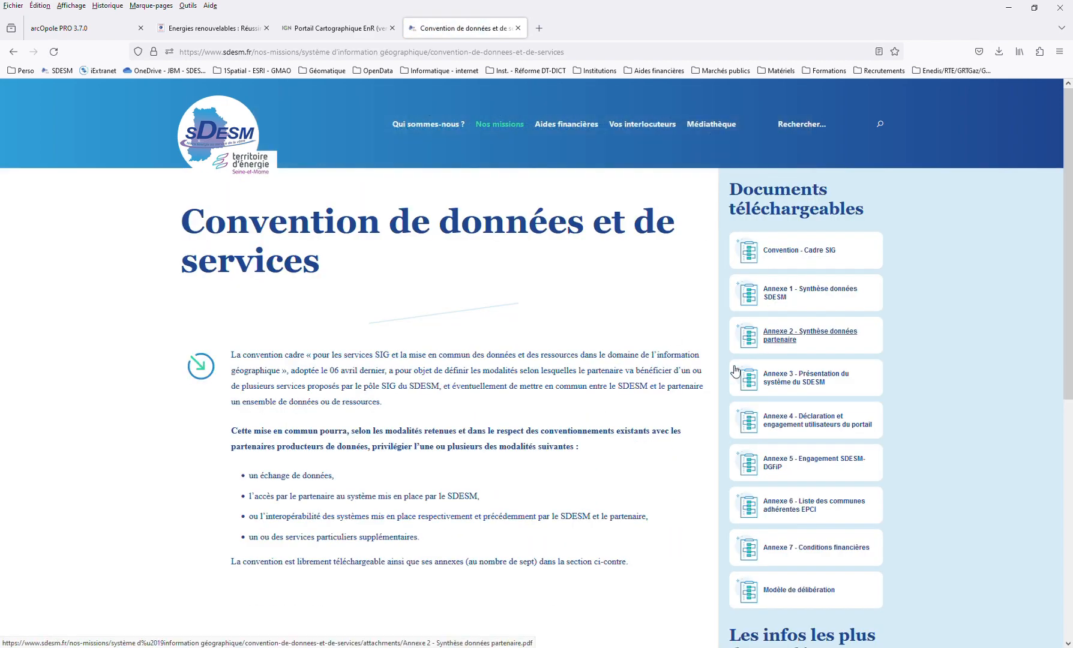
# - Go back through Nos missions to the Portail Arcopole Pro page and review its themes, base maps and video tutorials
pyautogui.click(505, 127)
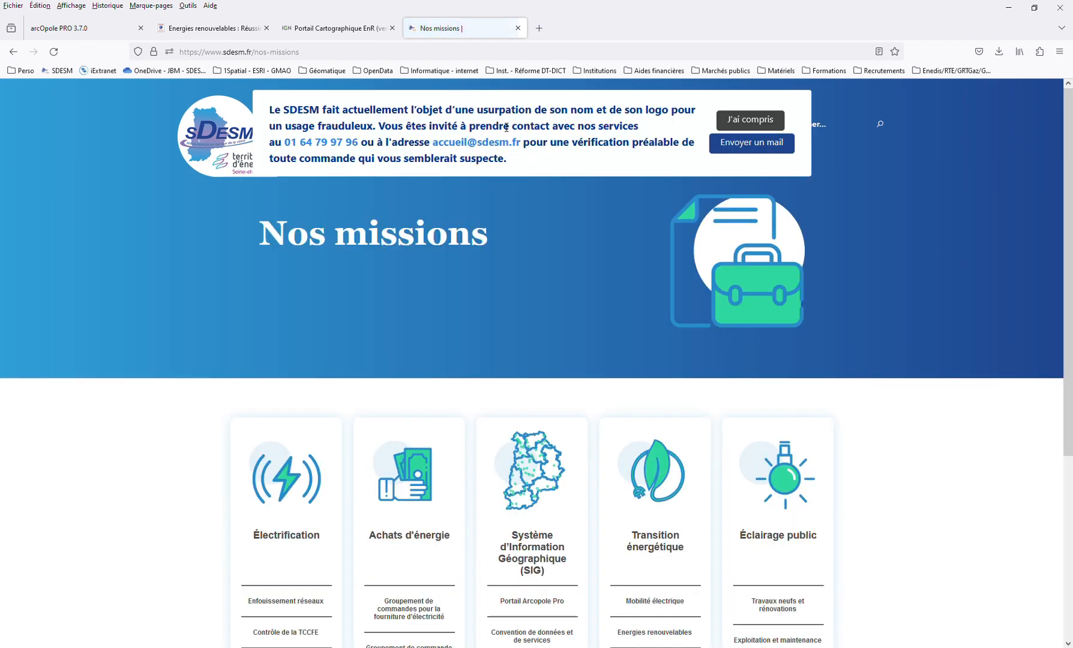
pyautogui.click(532, 602)
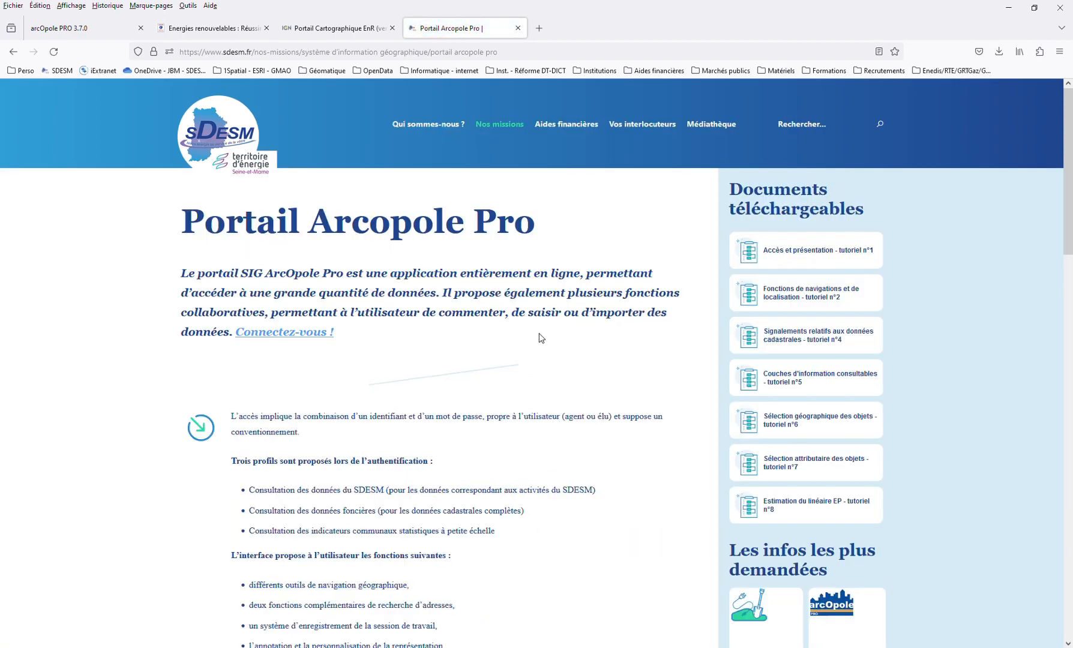
pyautogui.scroll(-15, 540, 334)
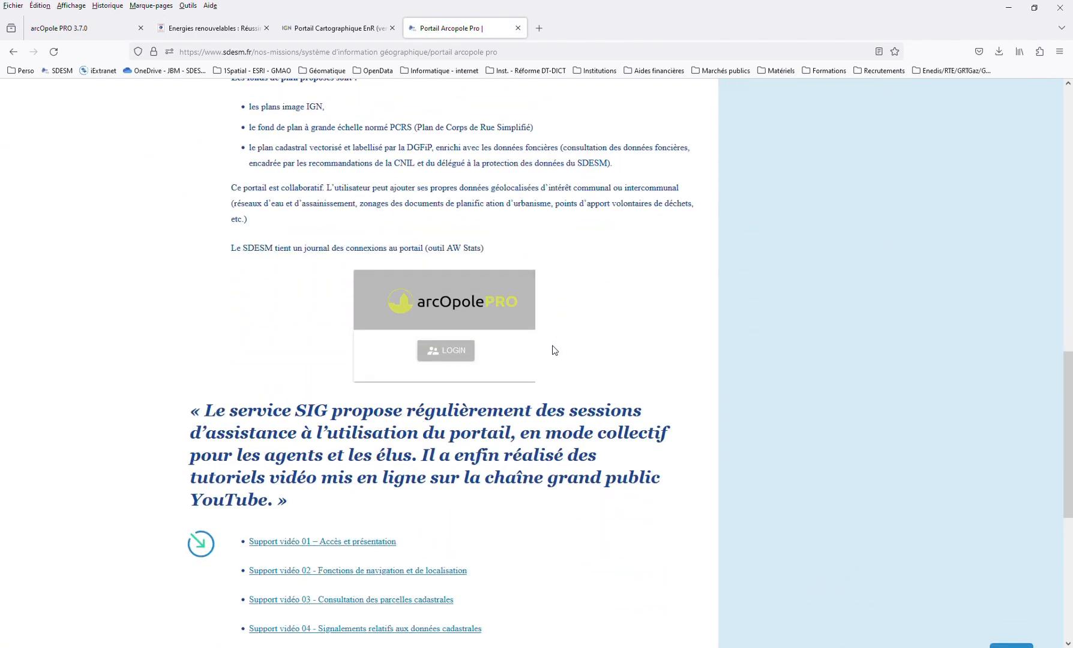
pyautogui.scroll(10, 553, 350)
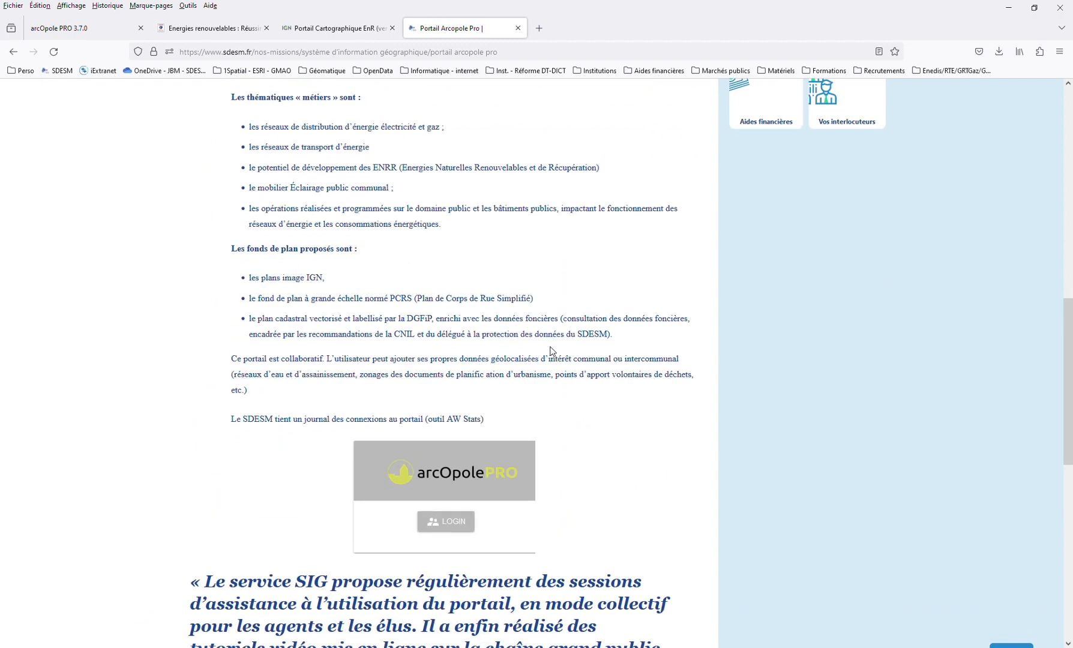
# - Look at the IGN Portail Cartographique EnR, and open the surface geothermal PDF from the ADEME library page
pyautogui.click(357, 31)
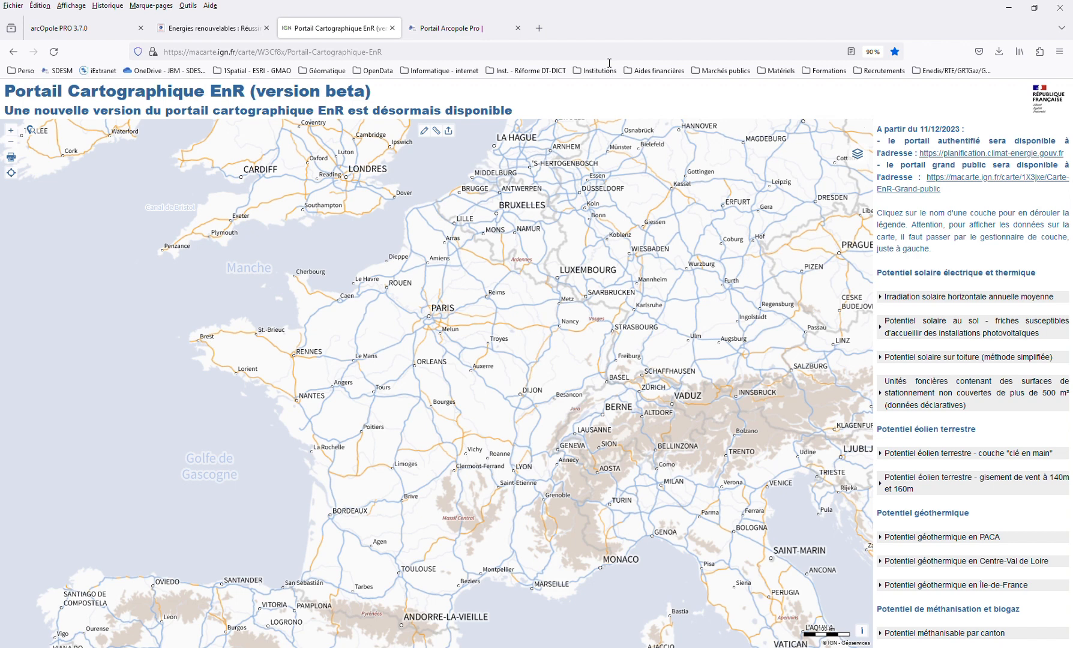
pyautogui.click(190, 34)
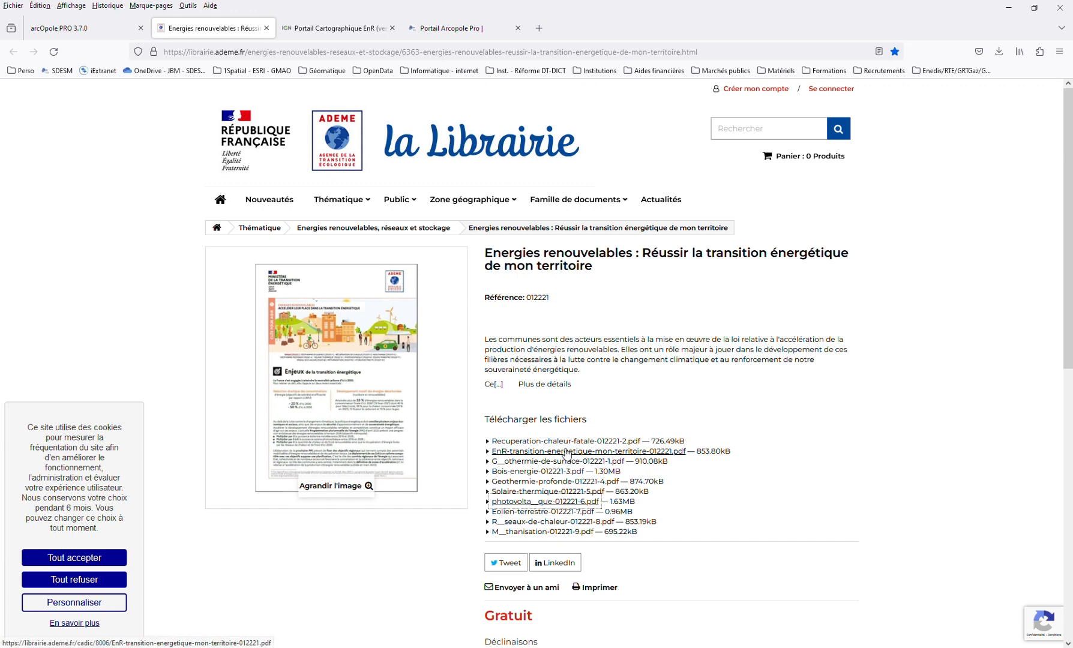
pyautogui.middleClick(536, 467)
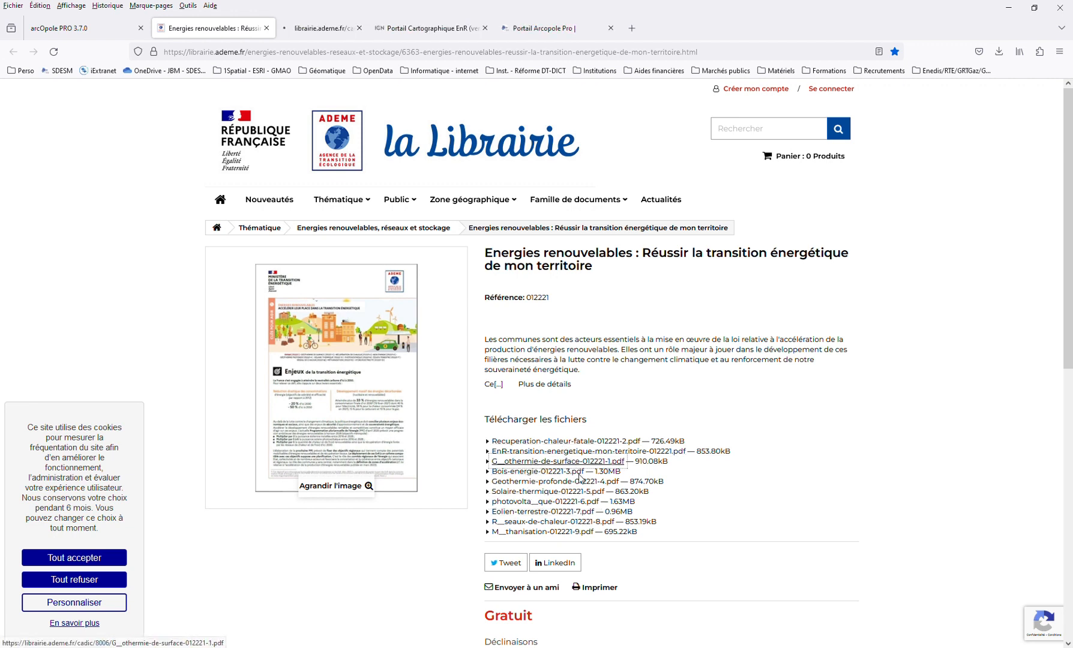
pyautogui.click(327, 29)
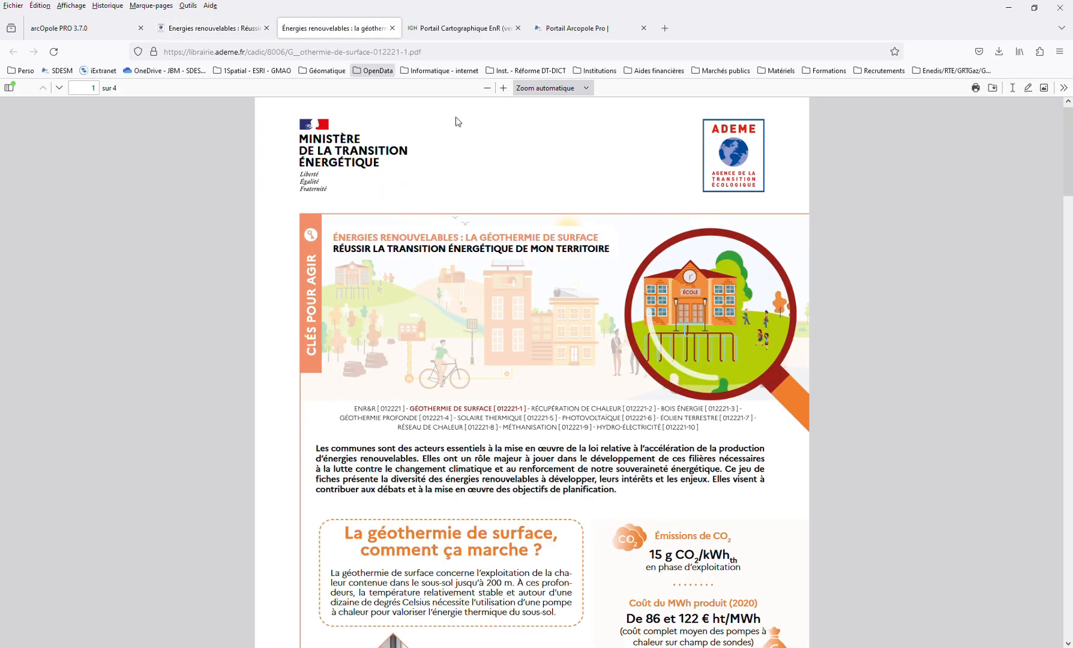
# - Review the first page of the surface geothermal fact sheet and return to the arcOpole PRO map
pyautogui.scroll(-5, 713, 511)
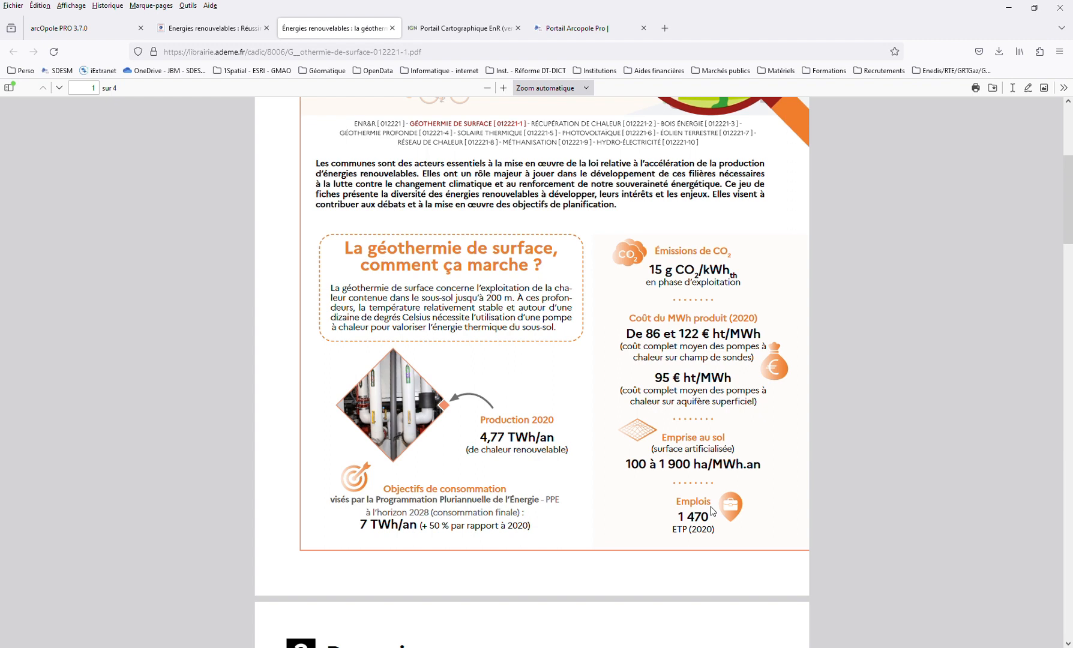
pyautogui.scroll(1, 712, 510)
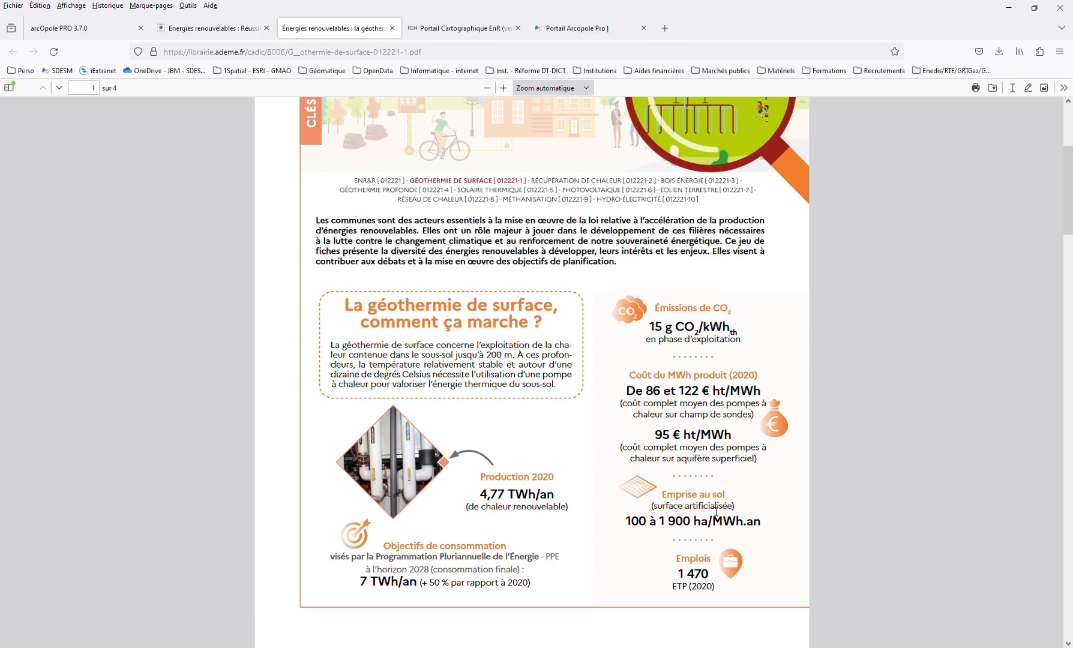
pyautogui.scroll(5, 716, 510)
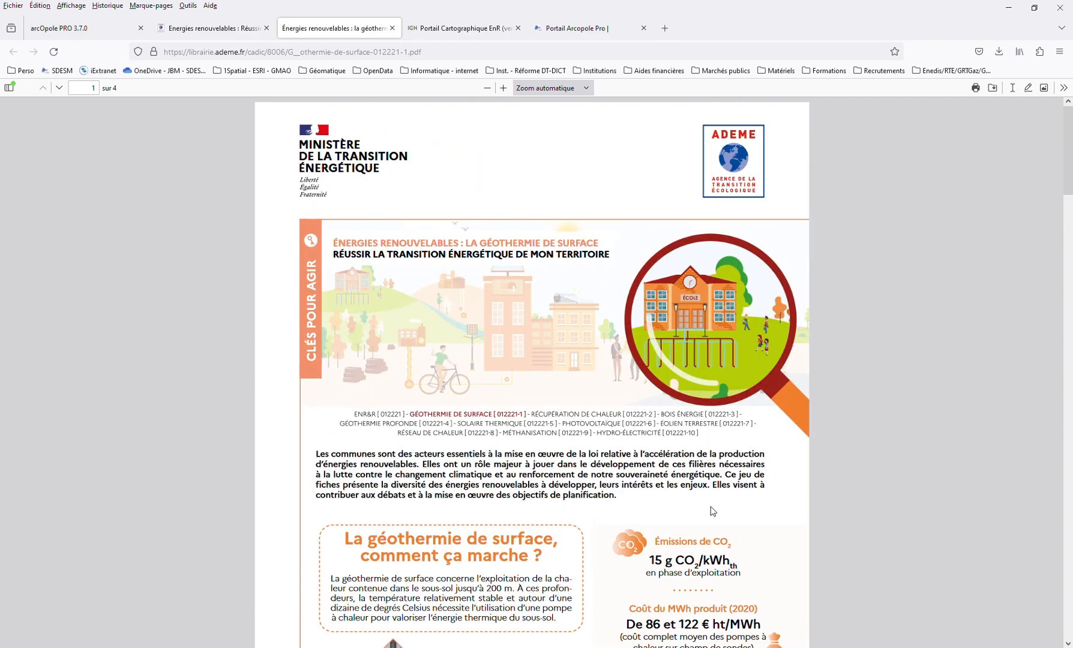
pyautogui.click(88, 36)
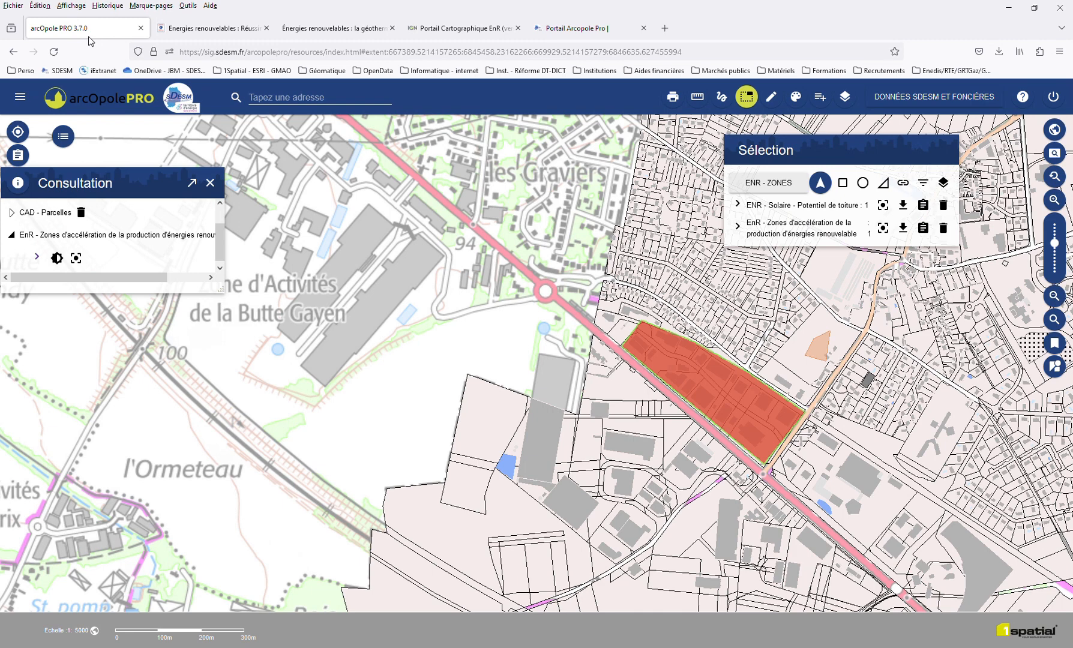